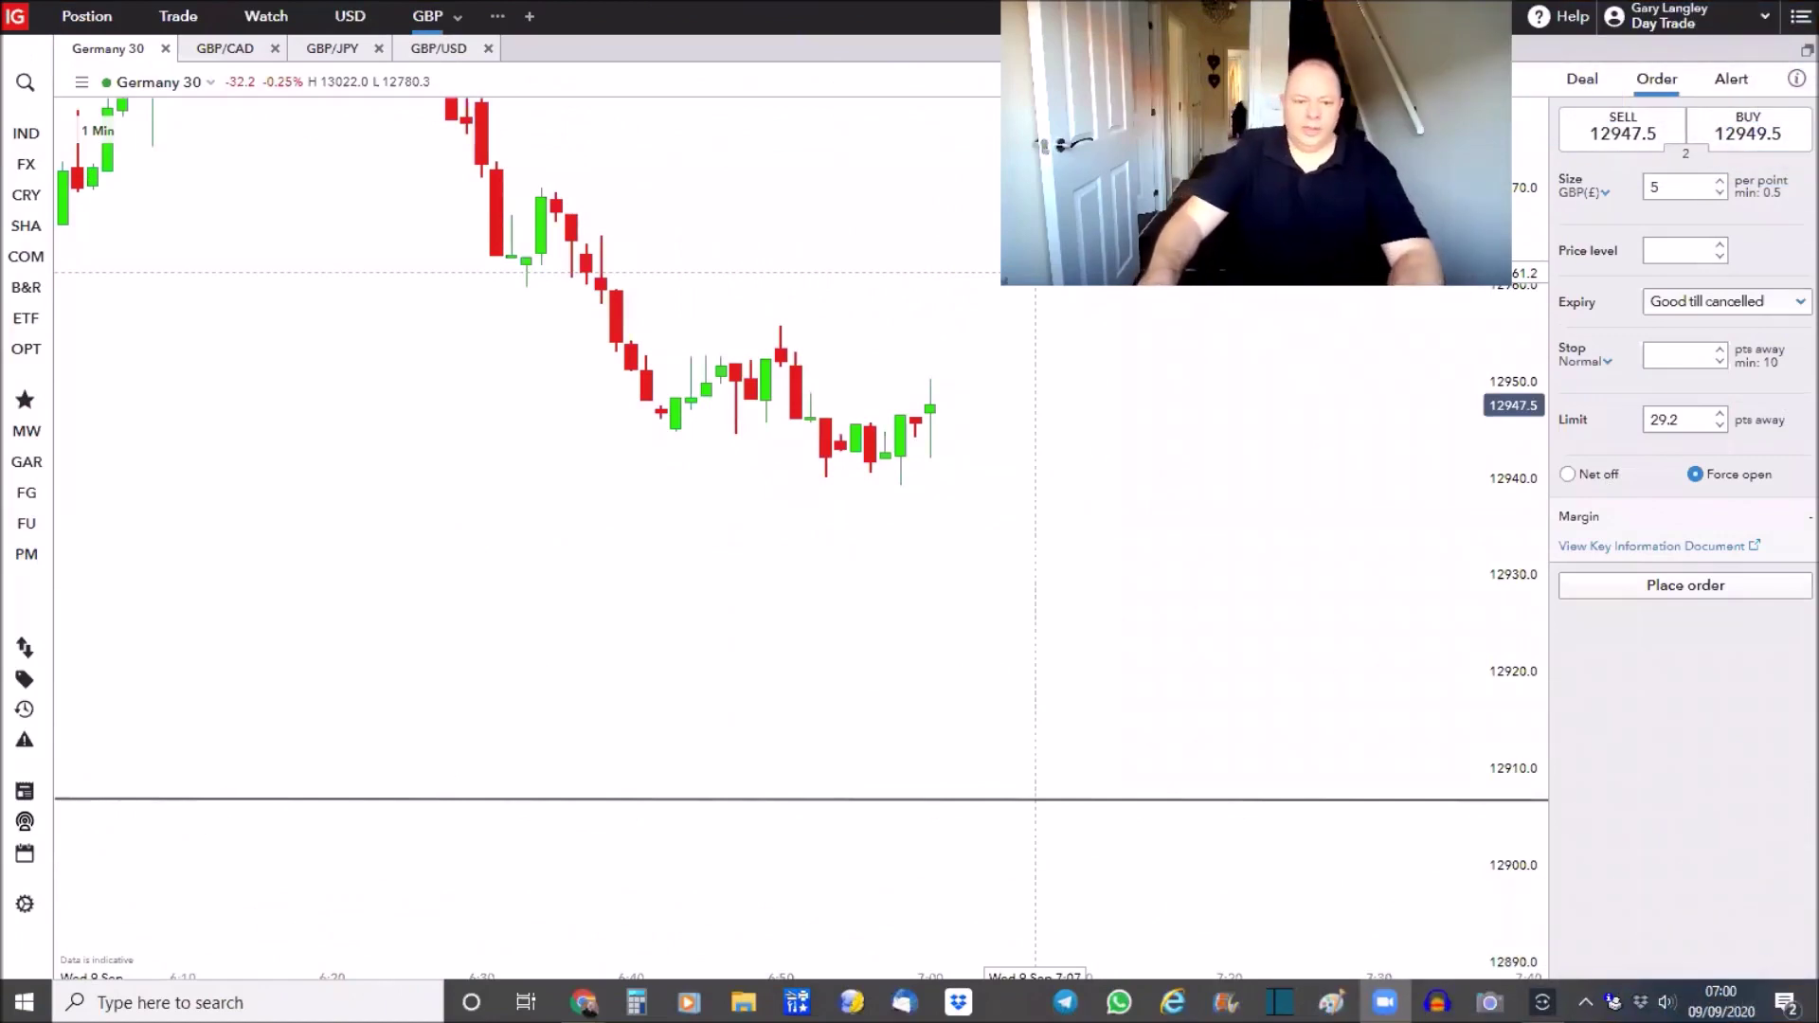
Draw a point-to-point line on the Germany 30 chart from the recent low near 12941 out to about 7:25.
right_click(893, 574)
mouse_move(1065, 645)
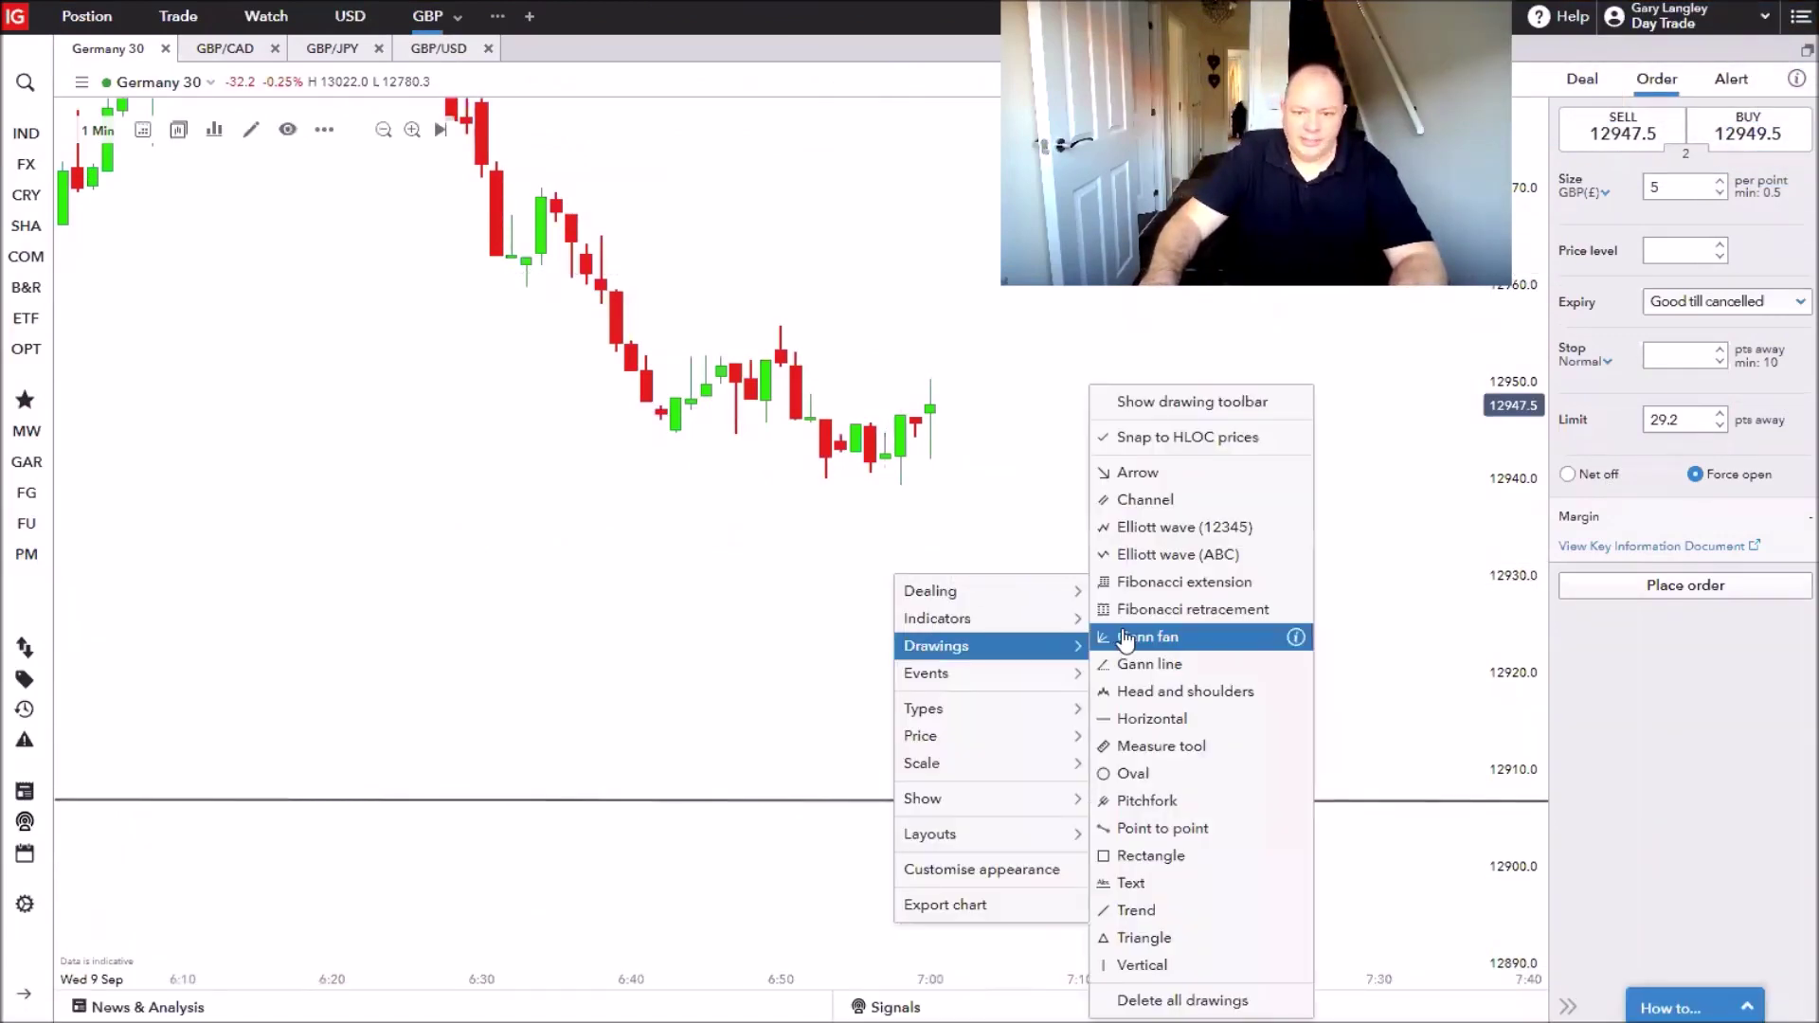
click(1150, 828)
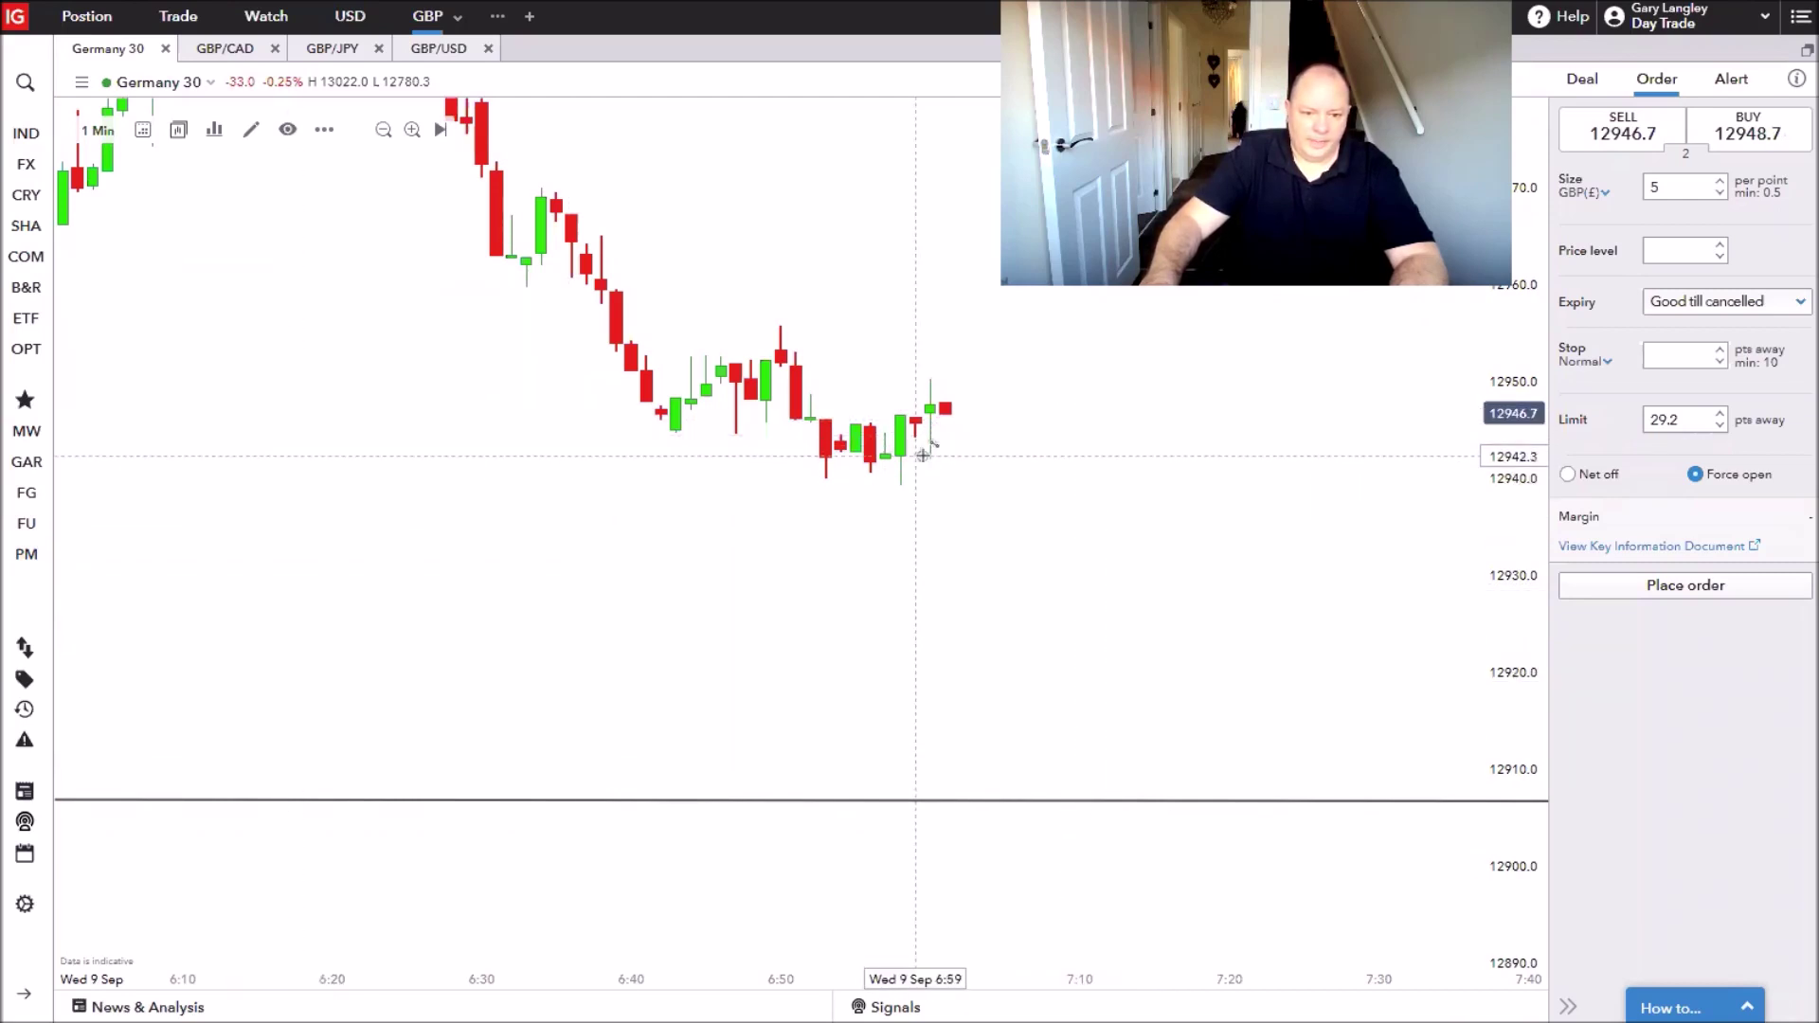
click(919, 463)
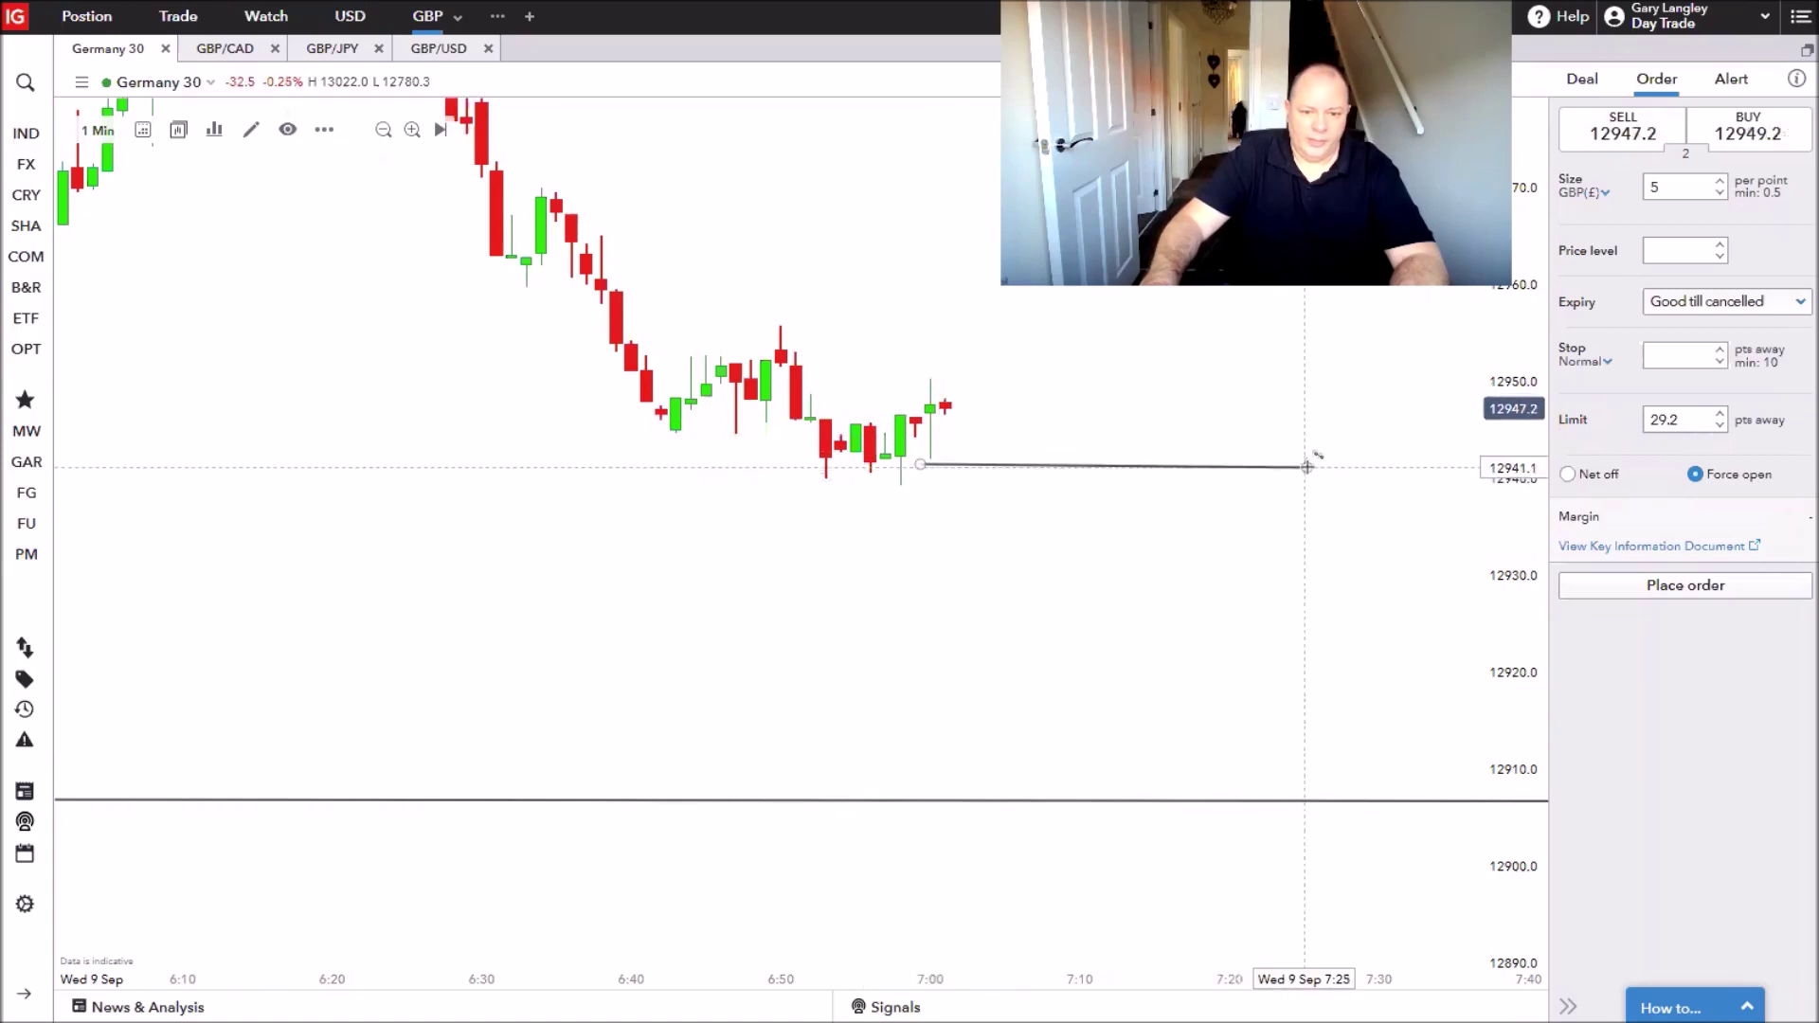
click(1306, 467)
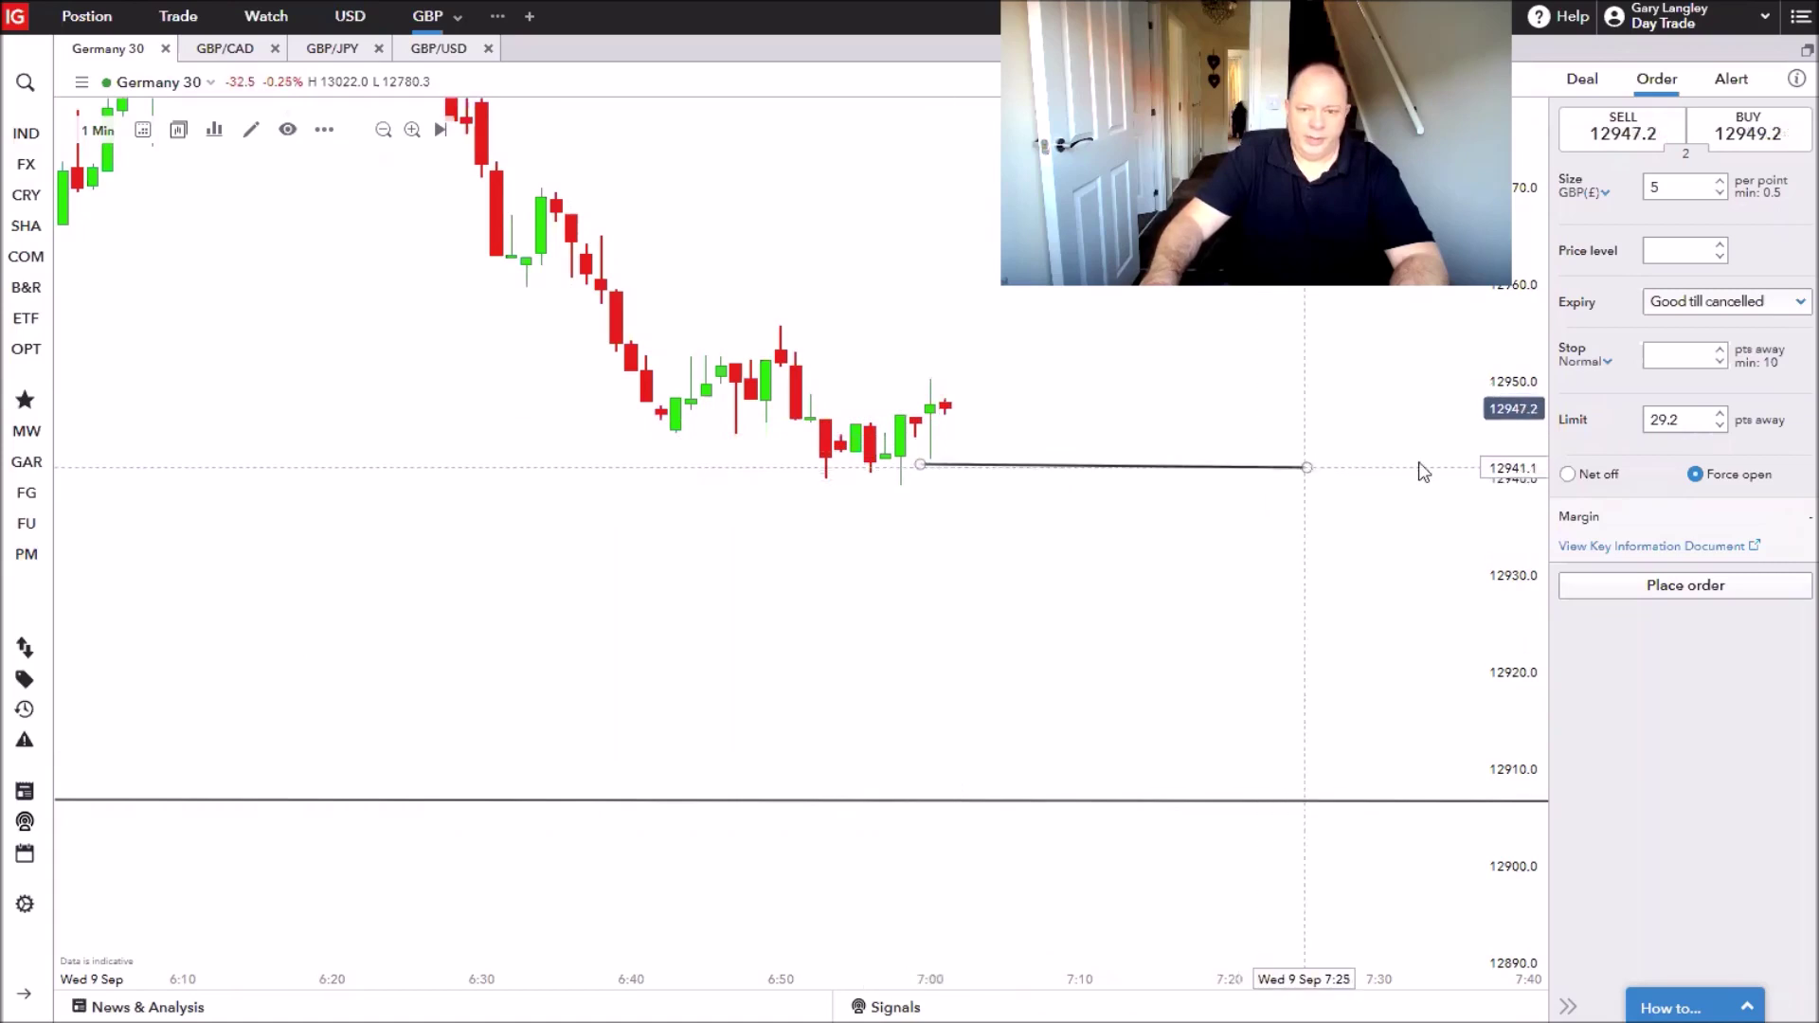
Place a £5-per-point Germany 30 sell stop order at 12941.7 with a 10-point limit.
click(1652, 140)
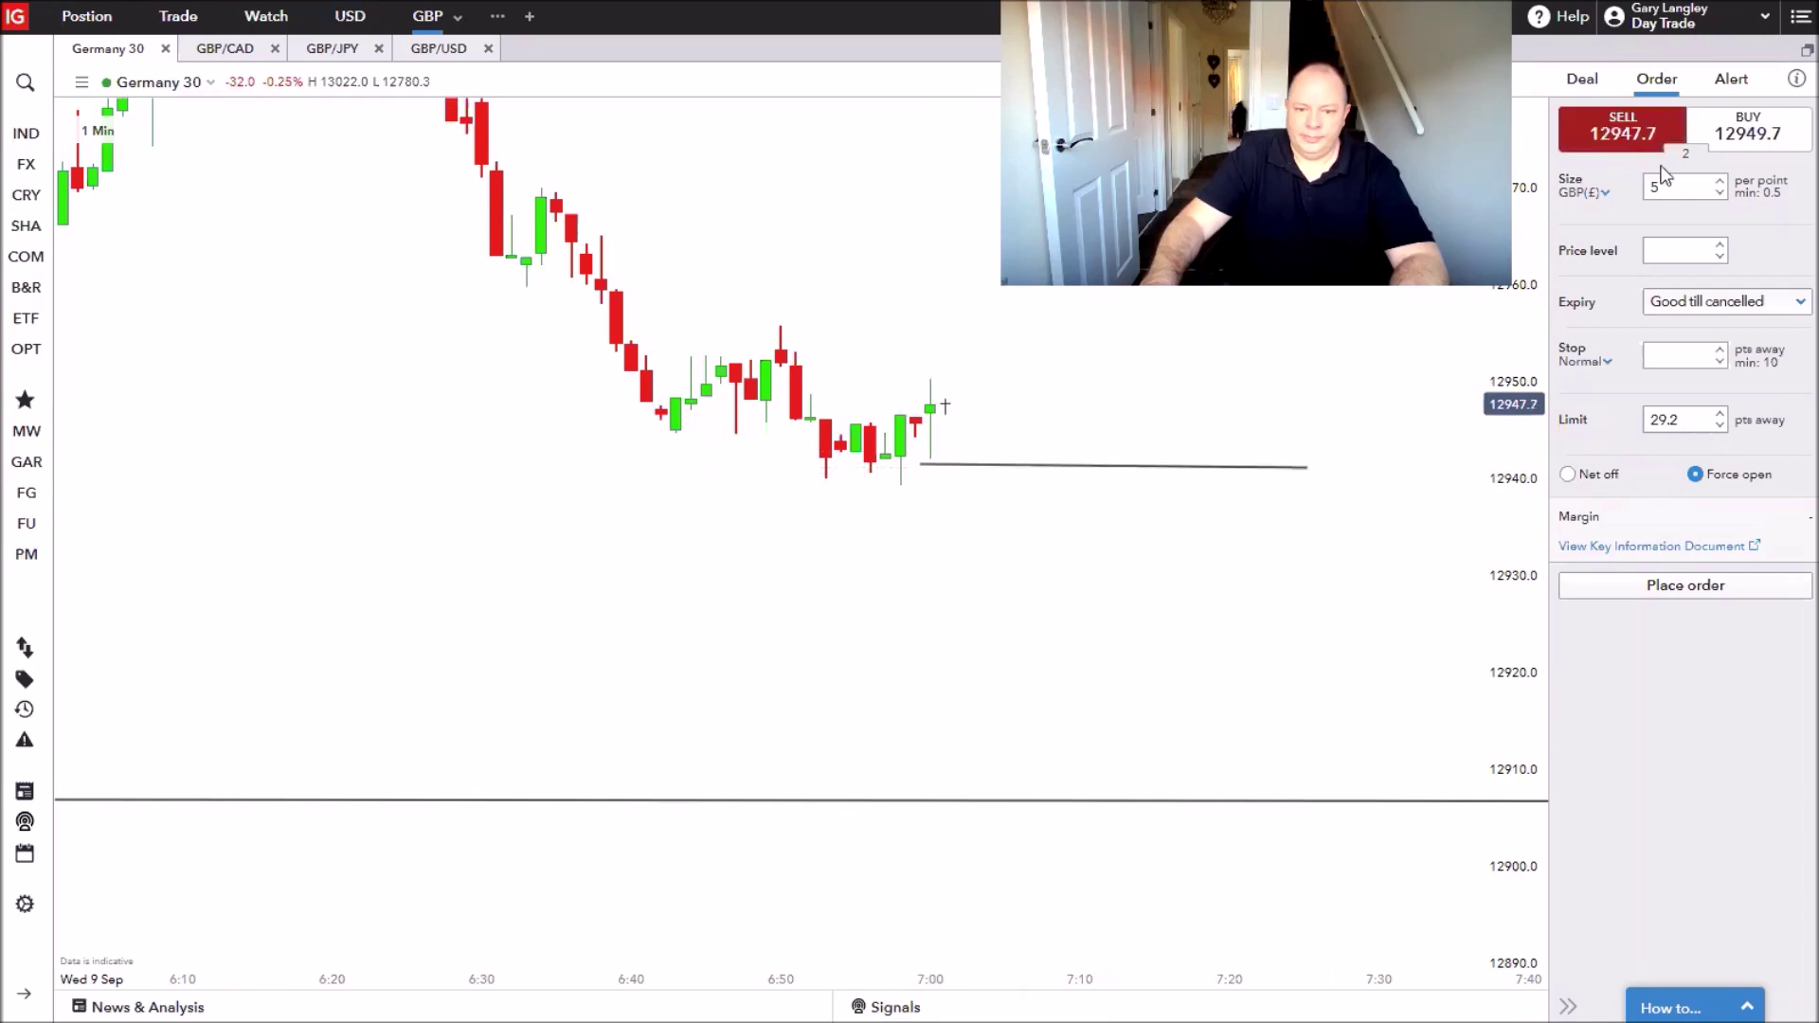
click(1718, 258)
click(1718, 258)
click(1718, 257)
click(1718, 257)
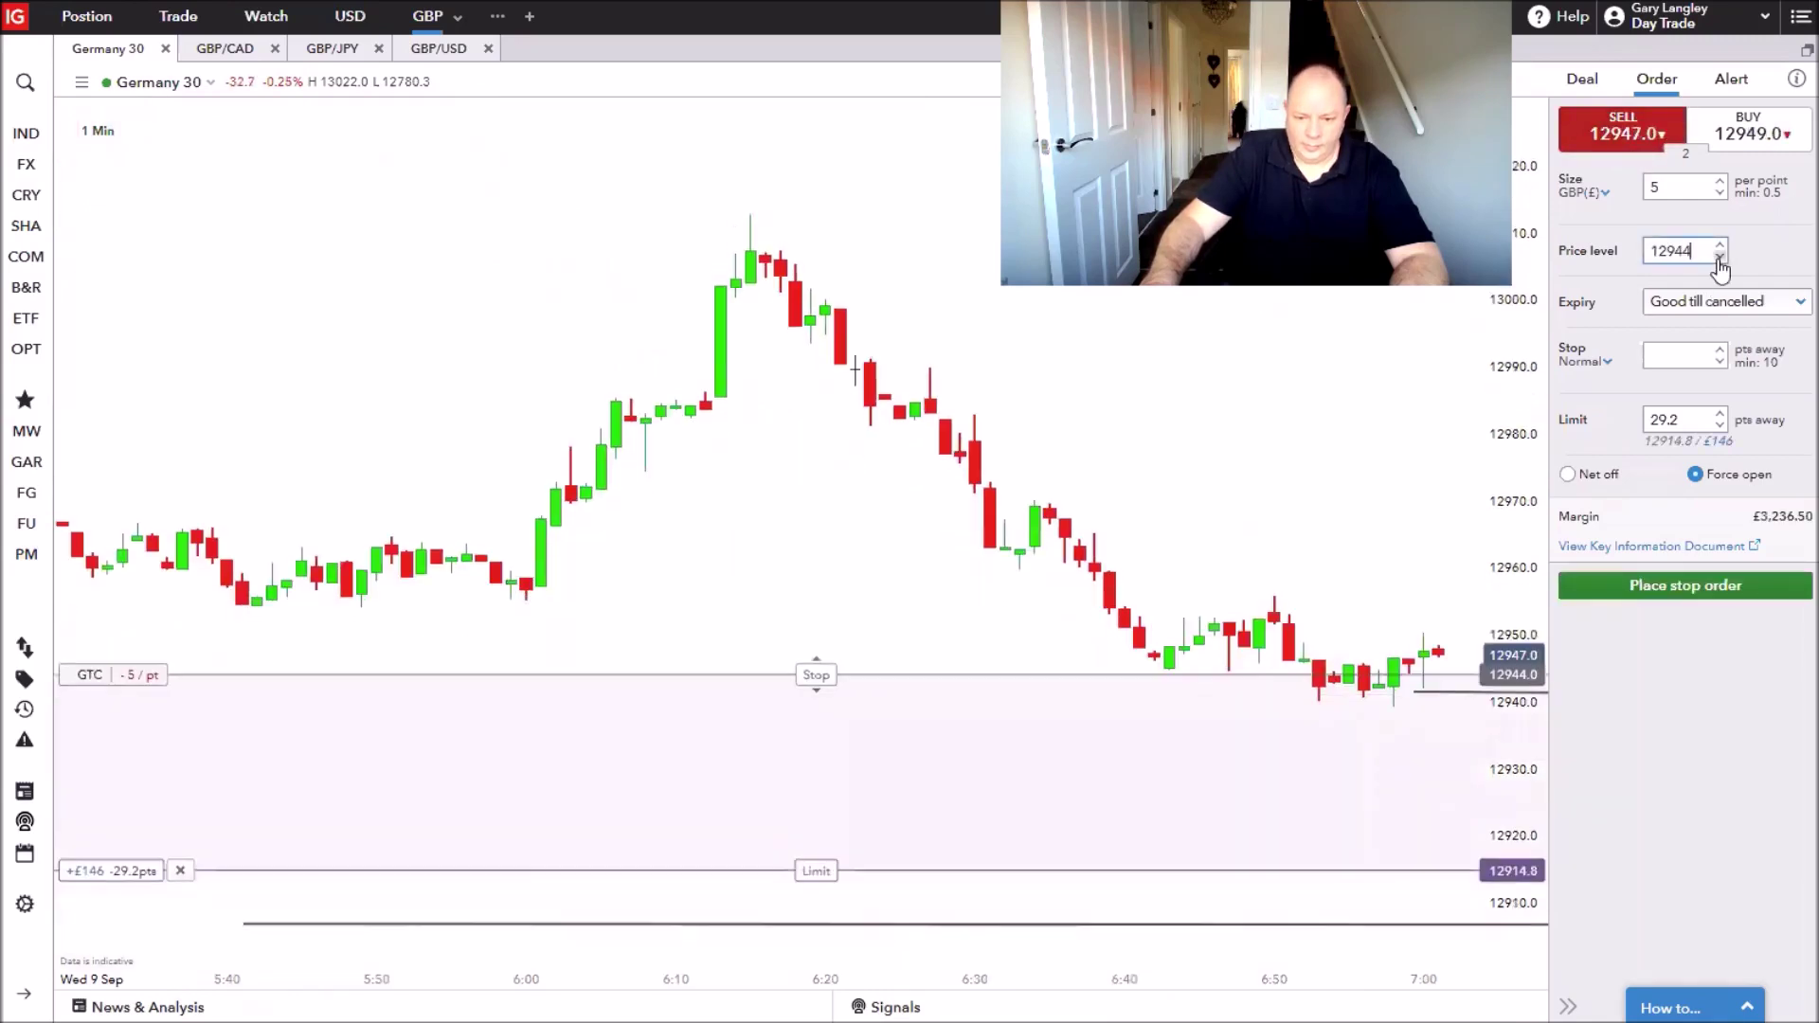
drag(841, 606, 719, 190)
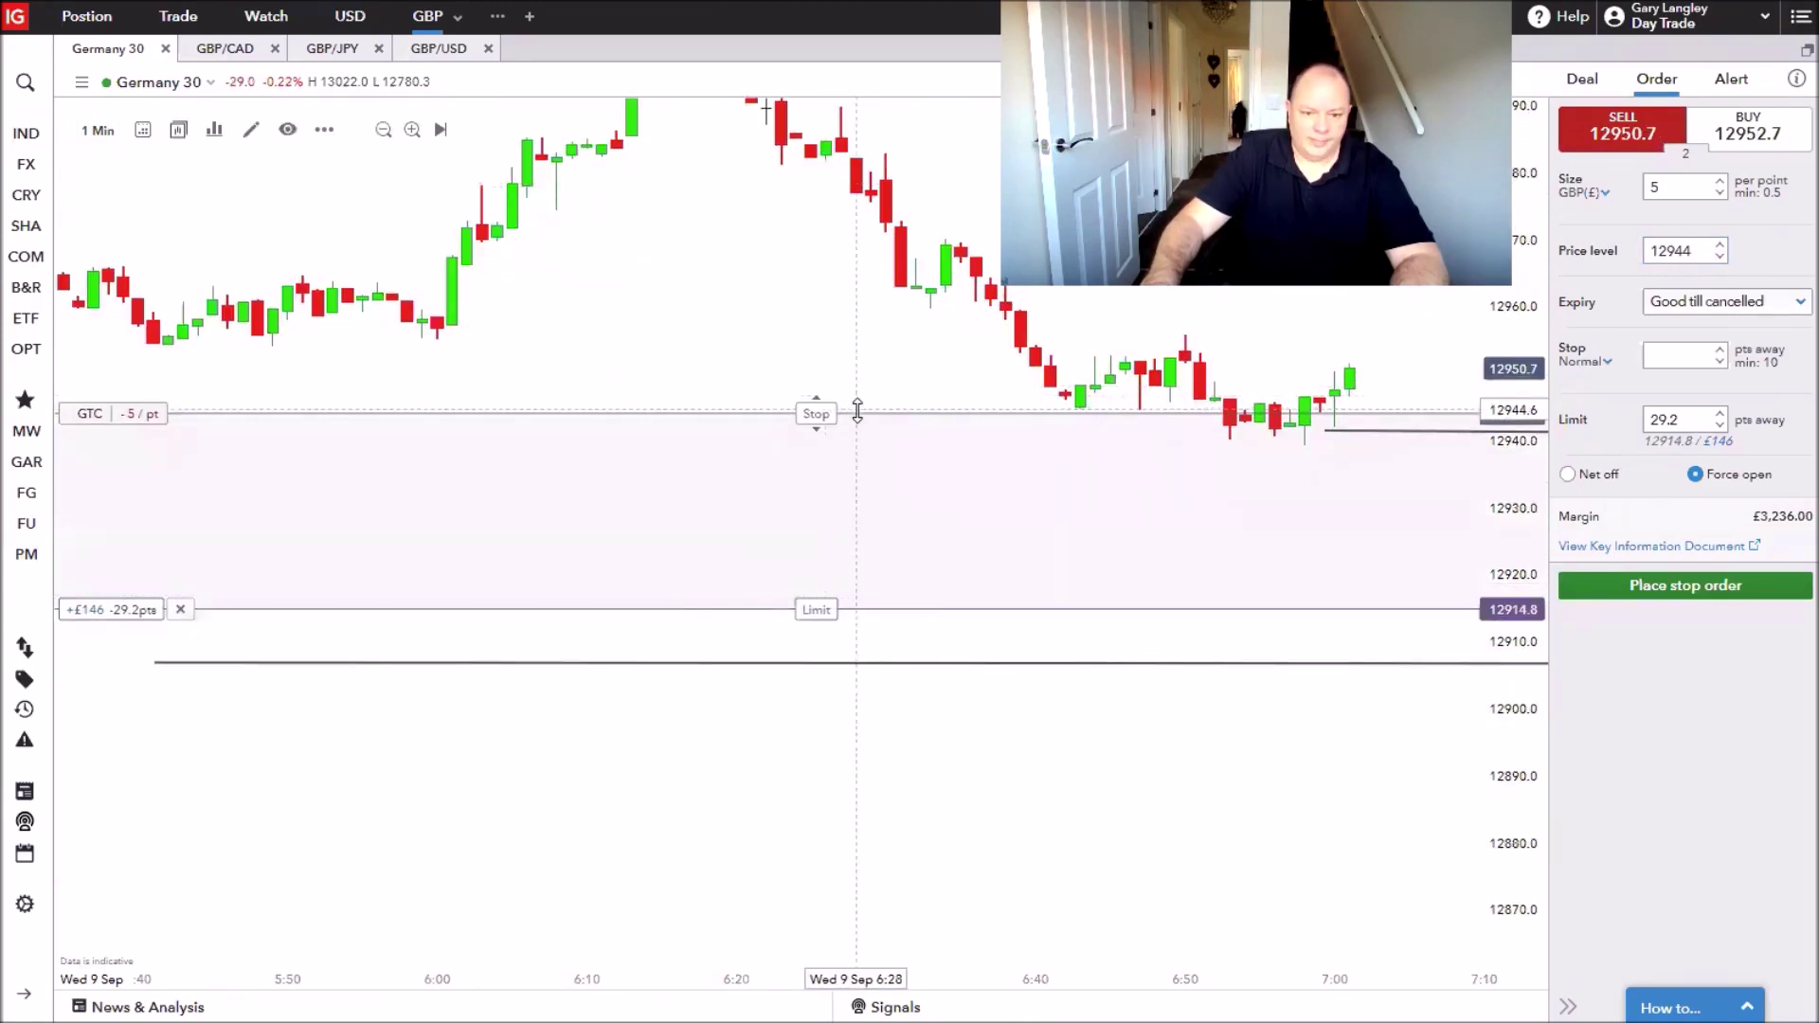
drag(858, 409, 857, 428)
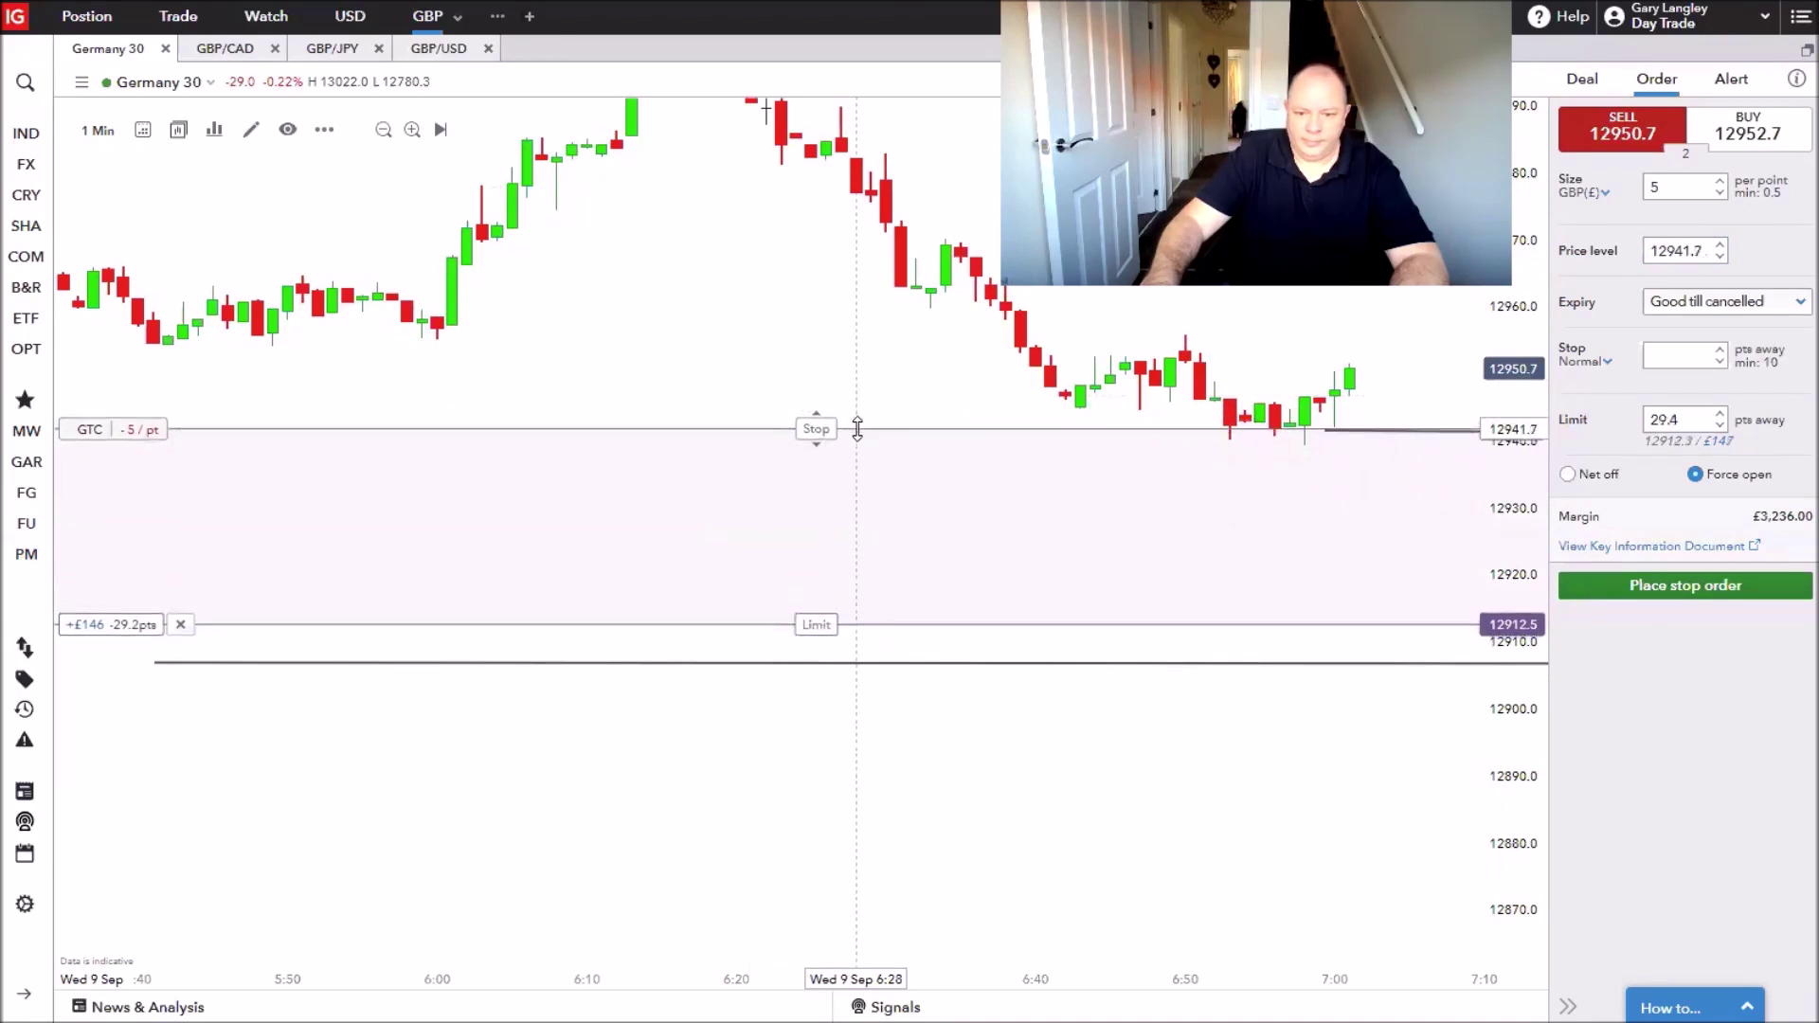
double_click(1664, 420)
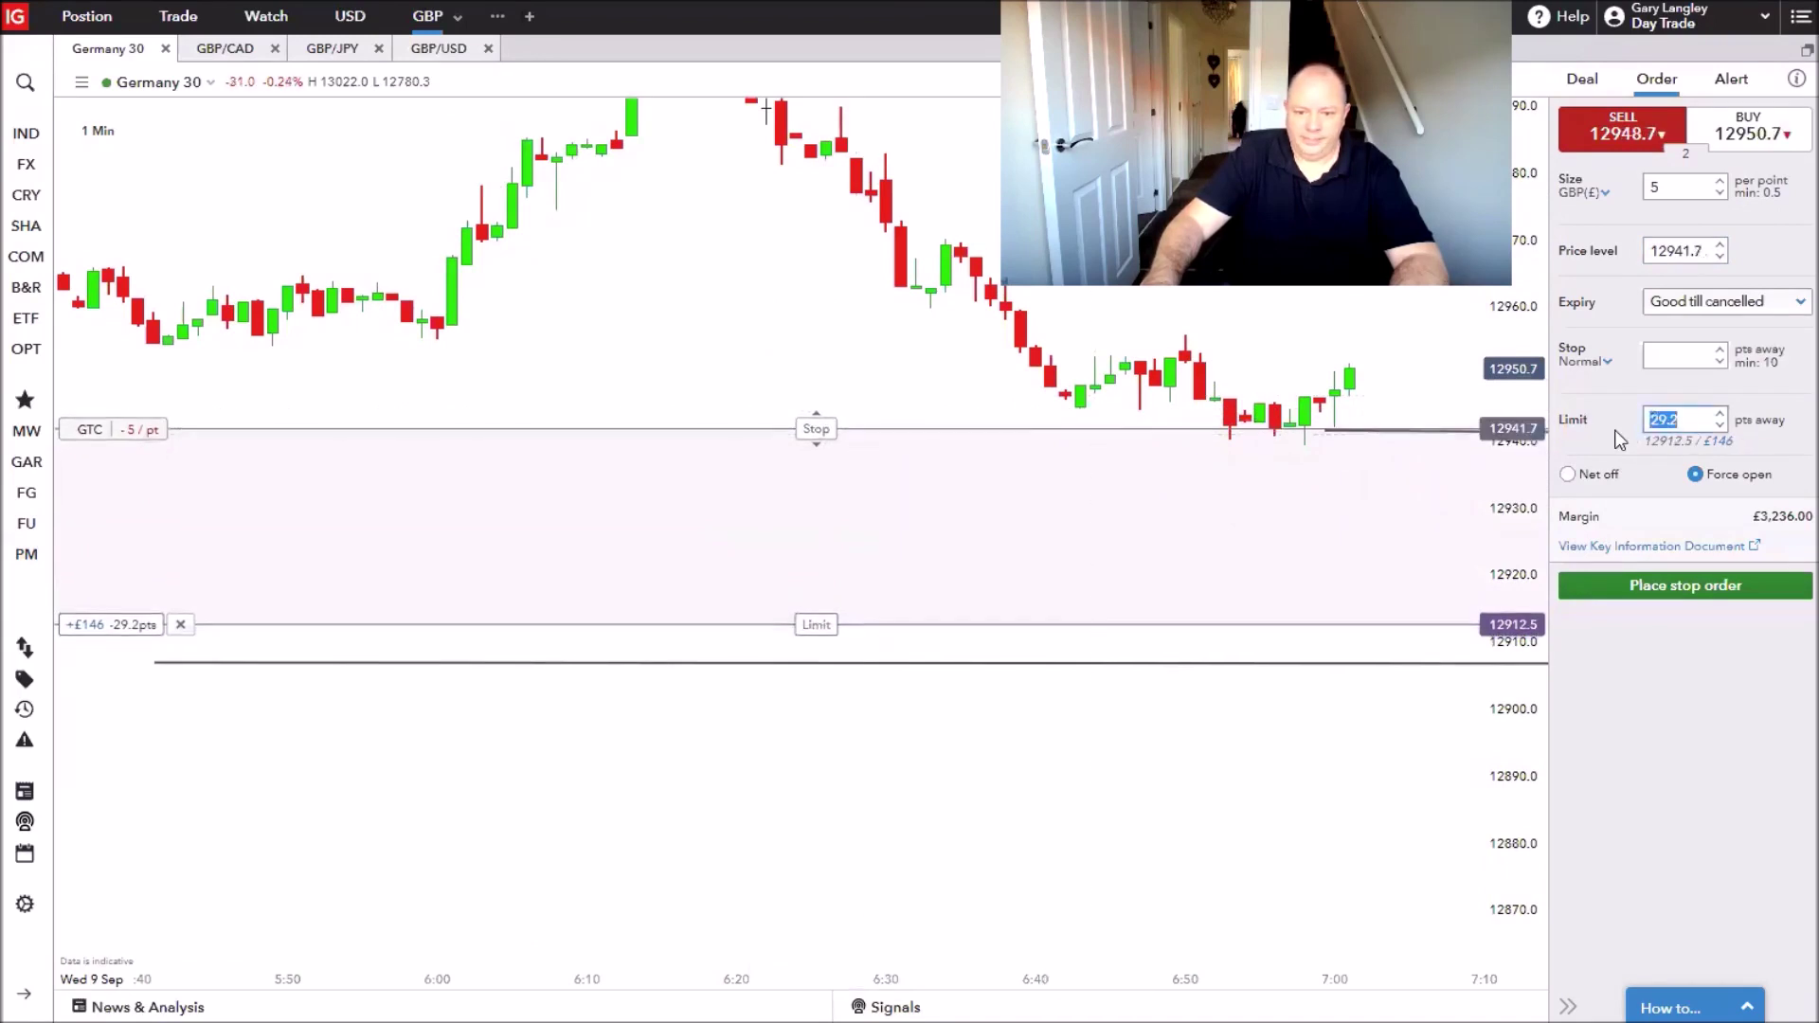
text(1)
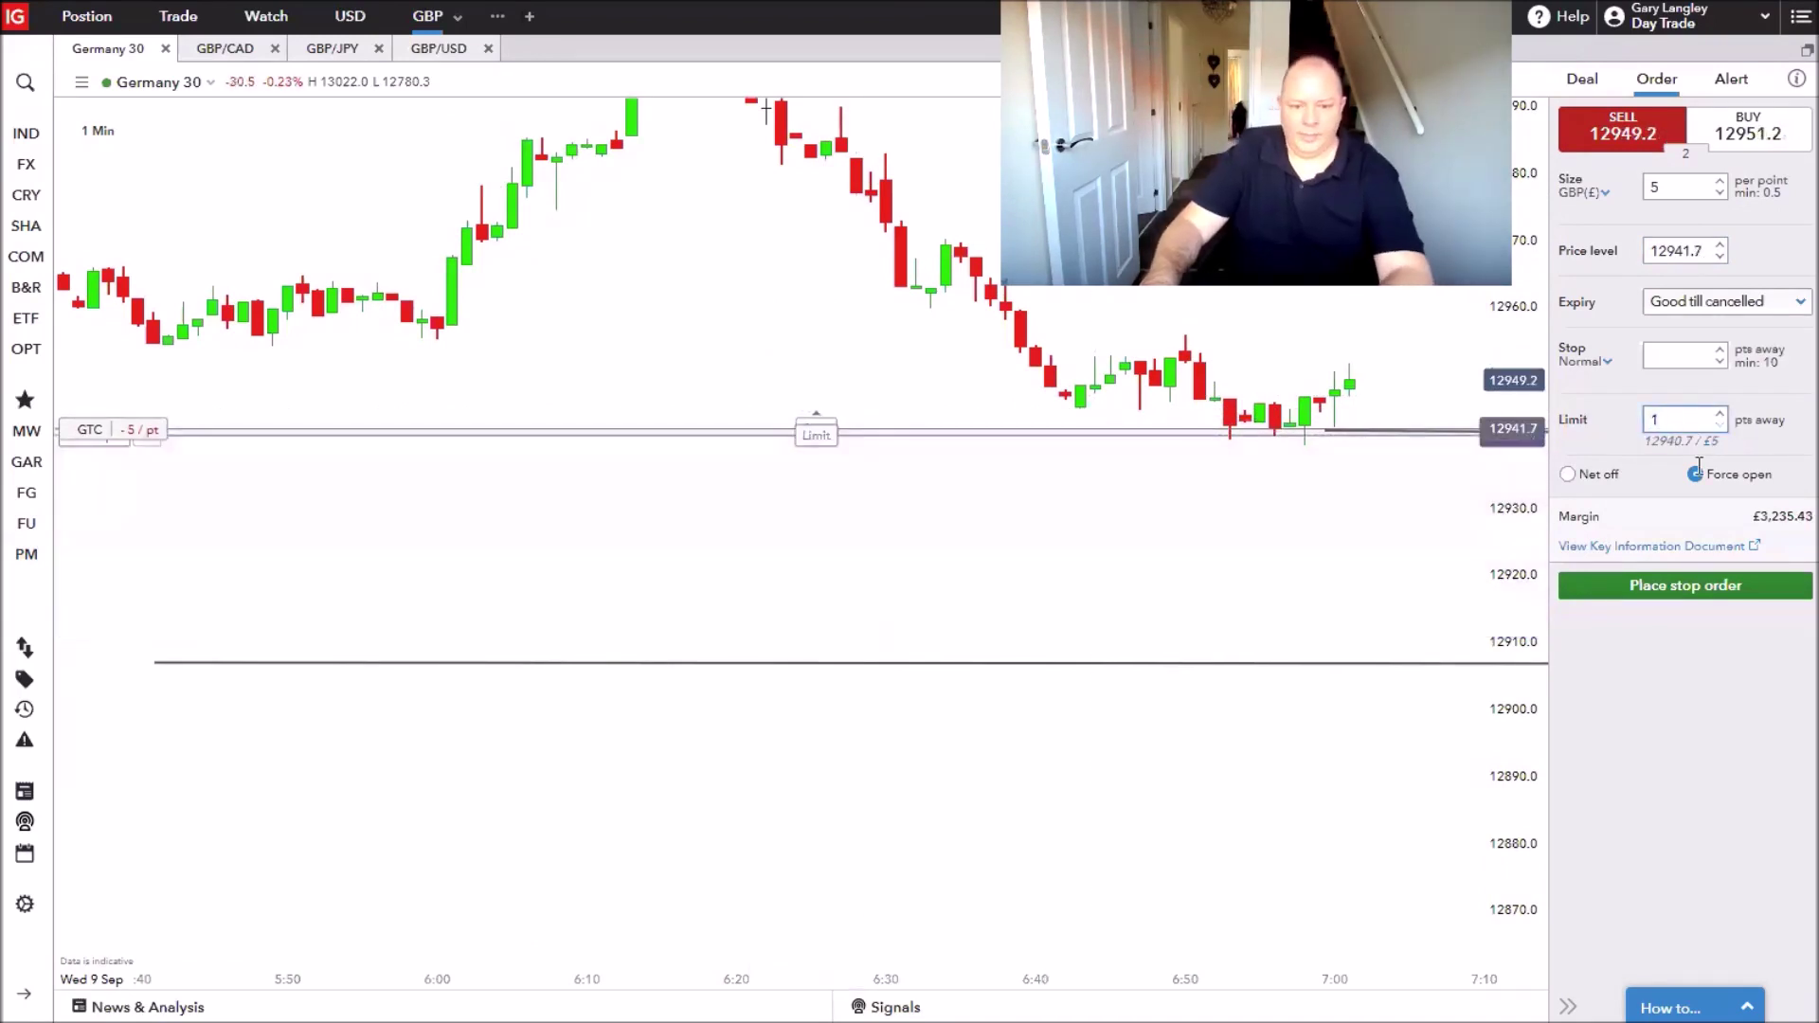
text(0)
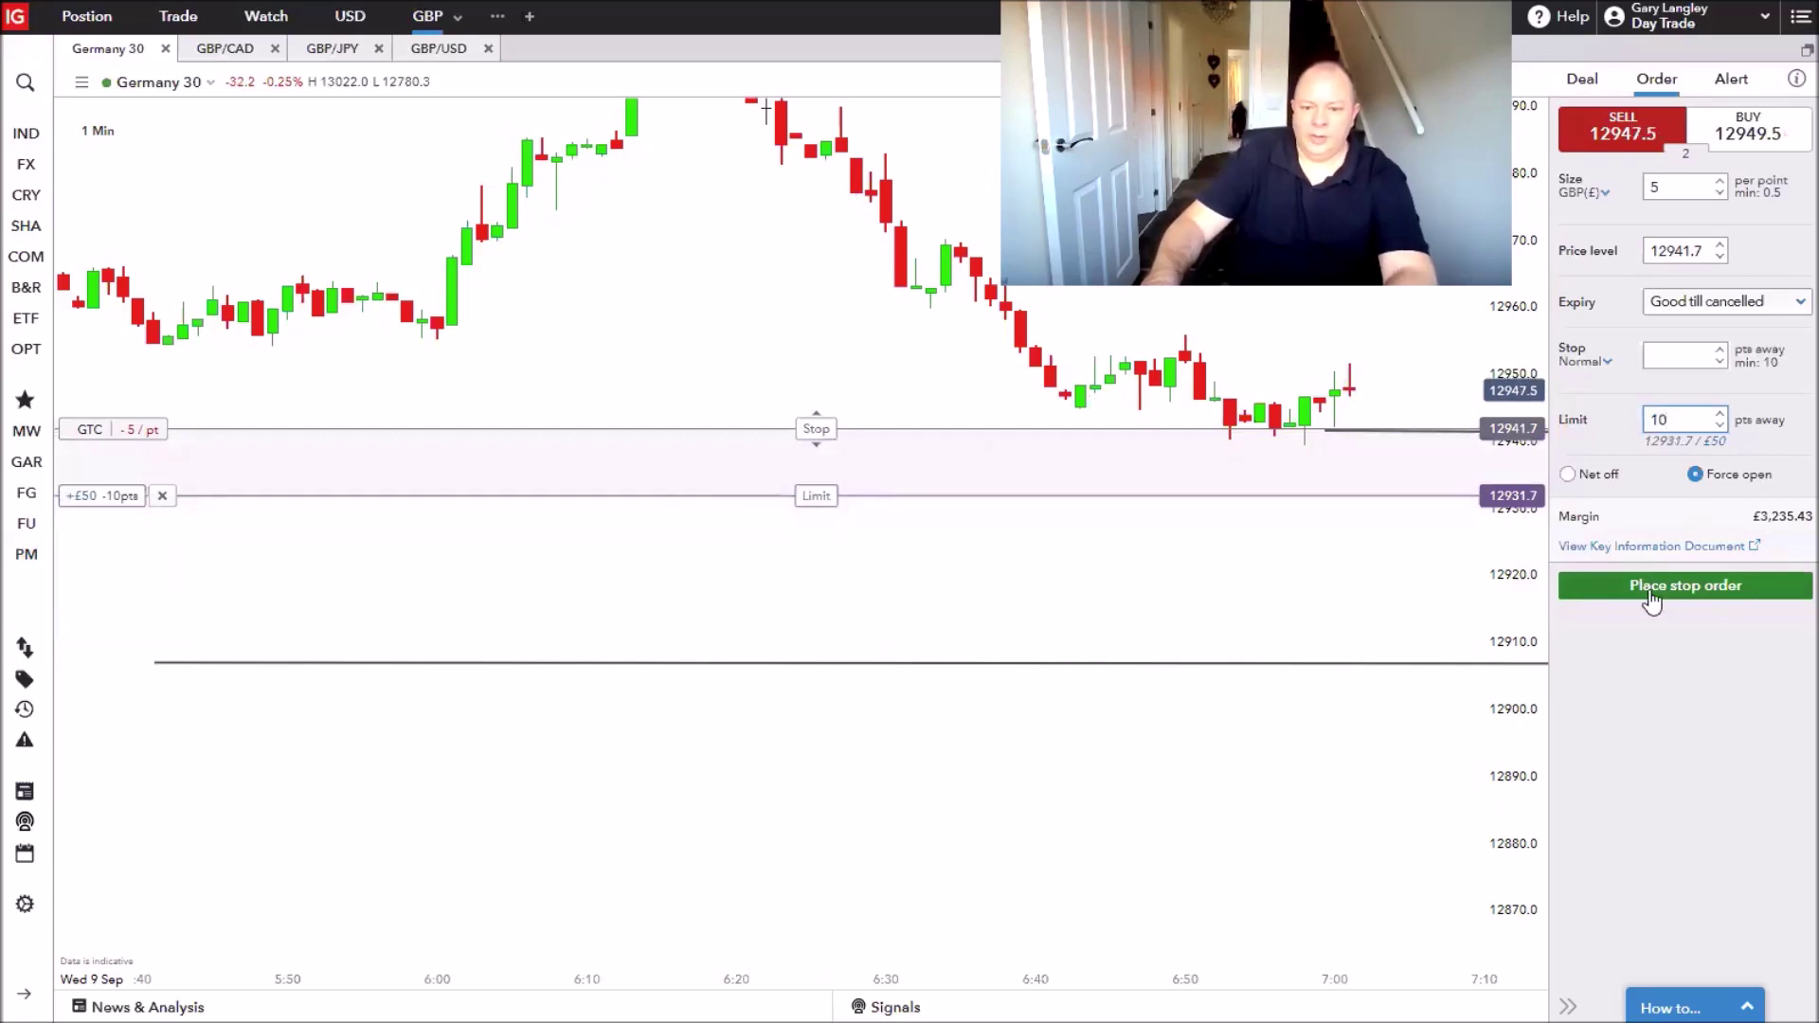
click(1651, 587)
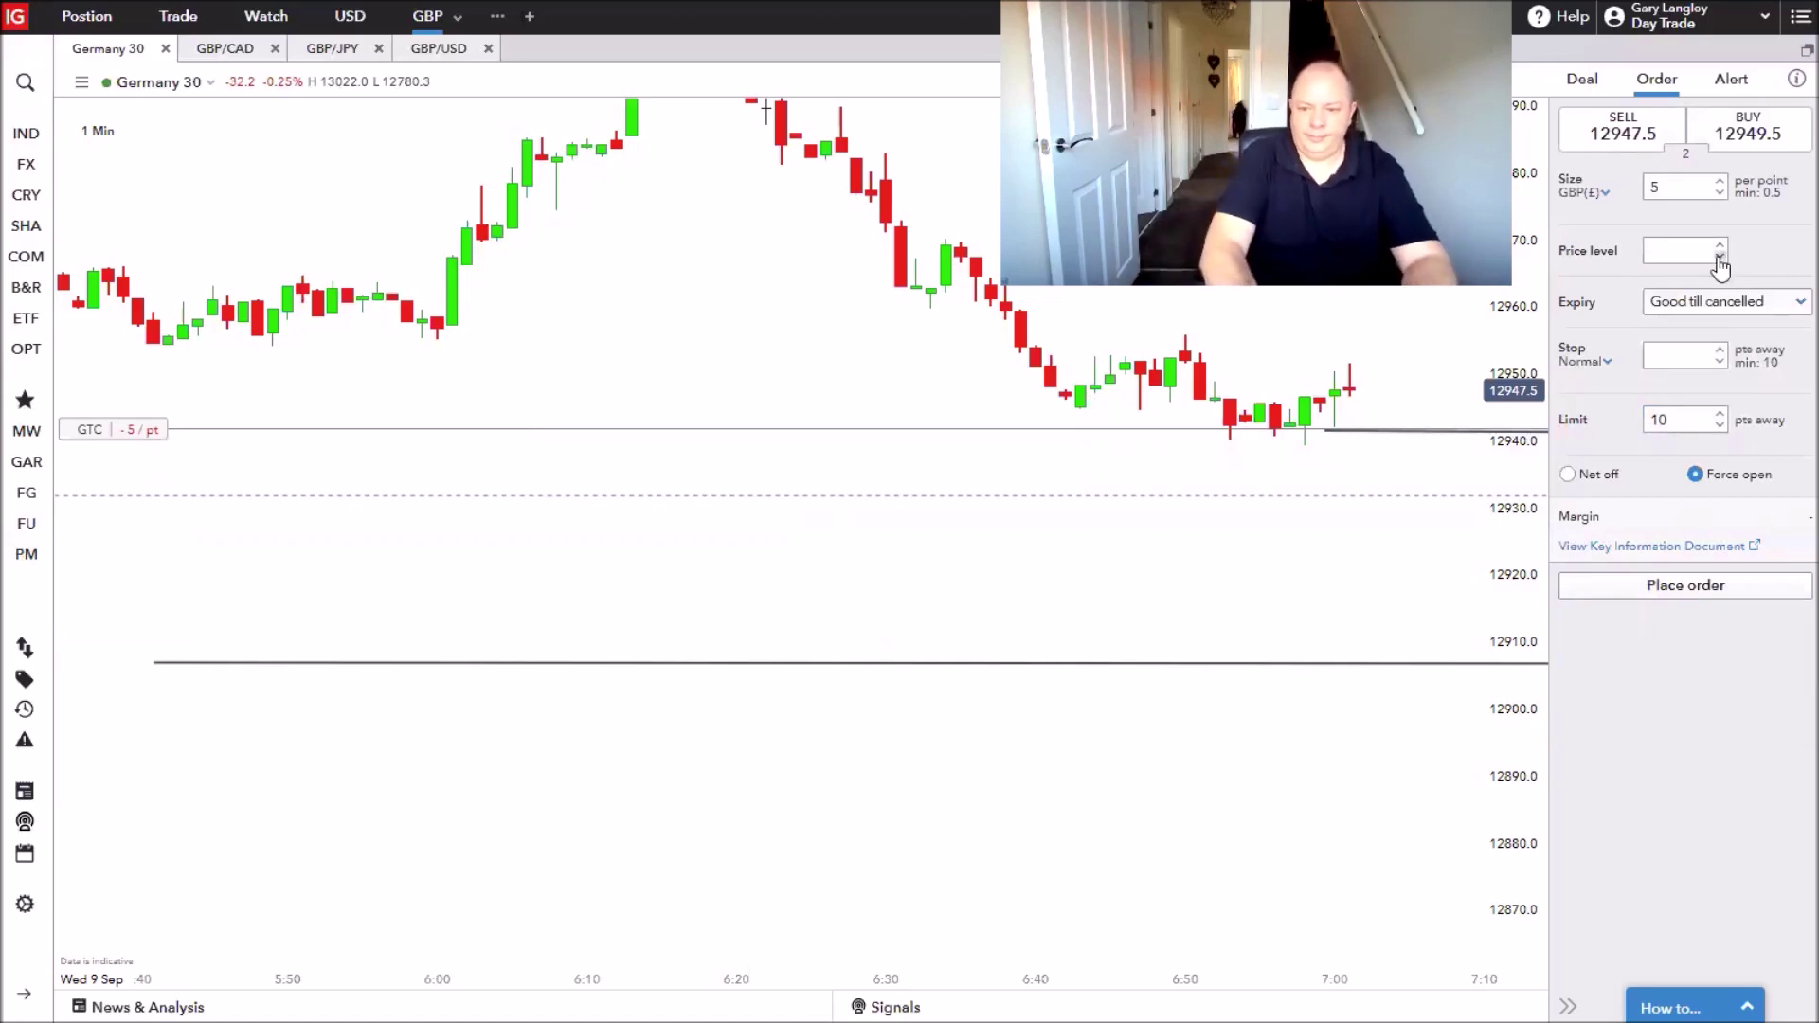
Submit a Germany 30 sell order at 12942 with a 15-point limit.
click(1717, 257)
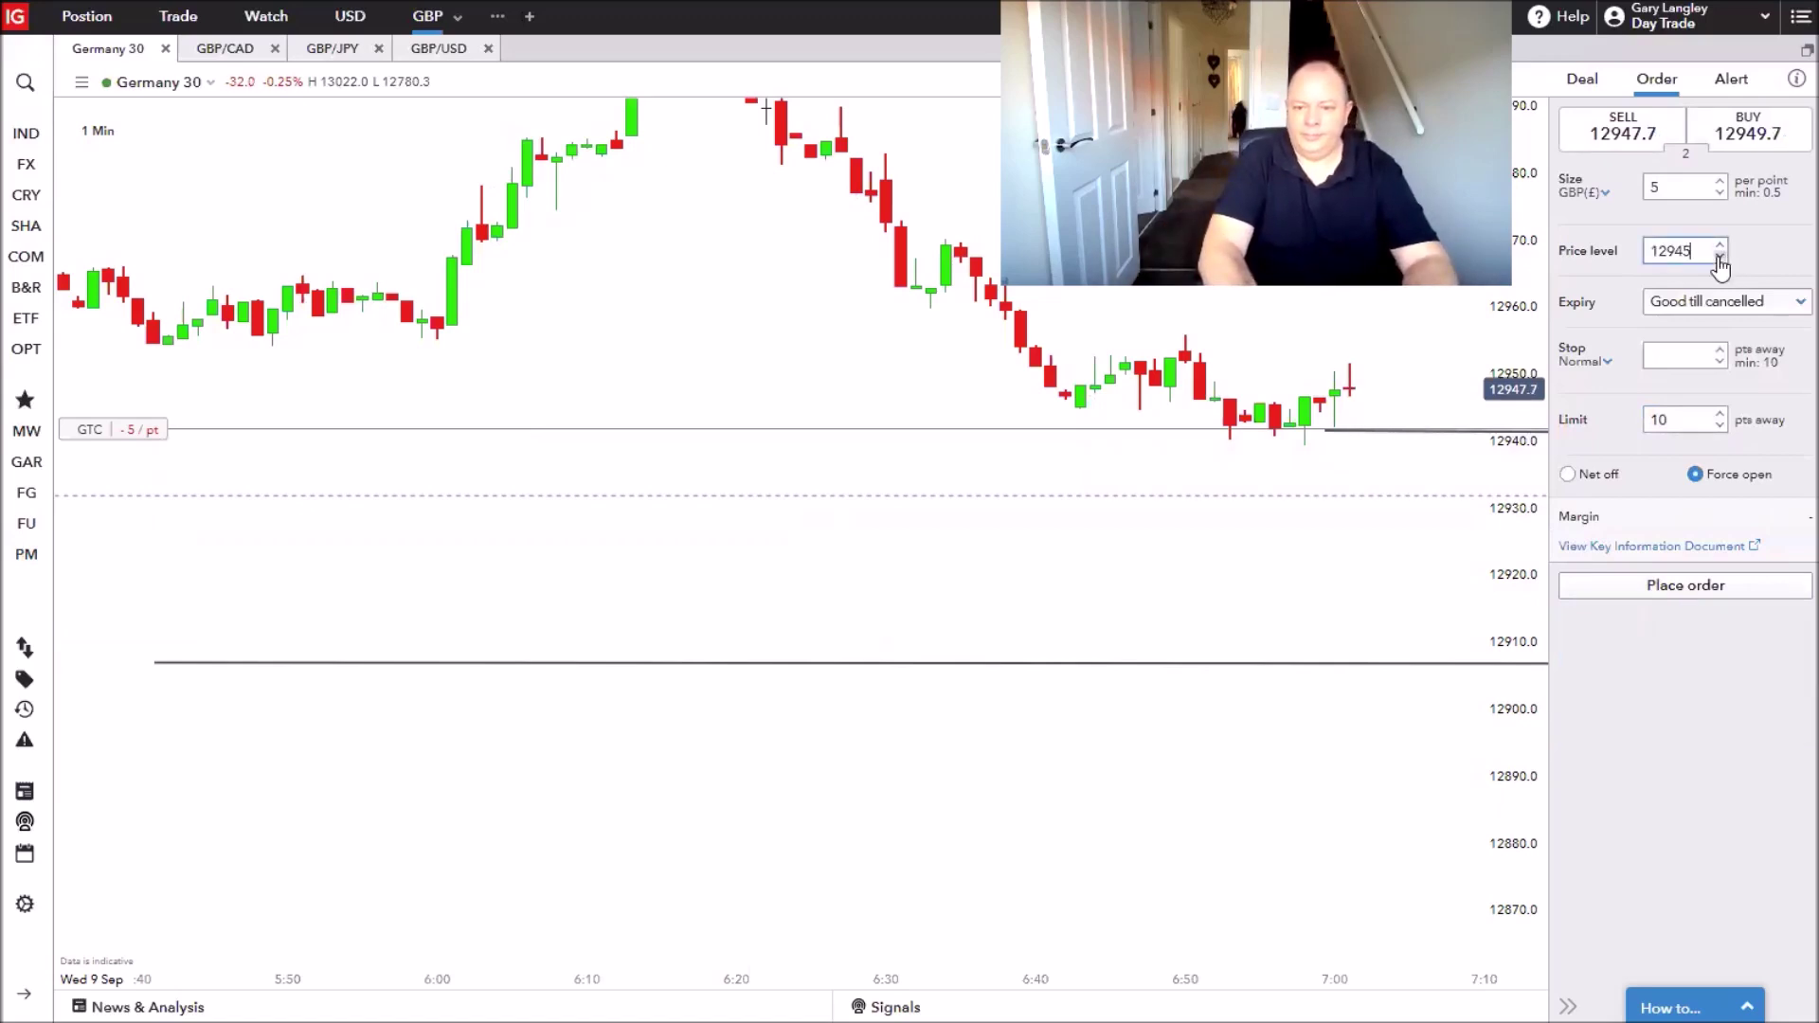
click(1718, 257)
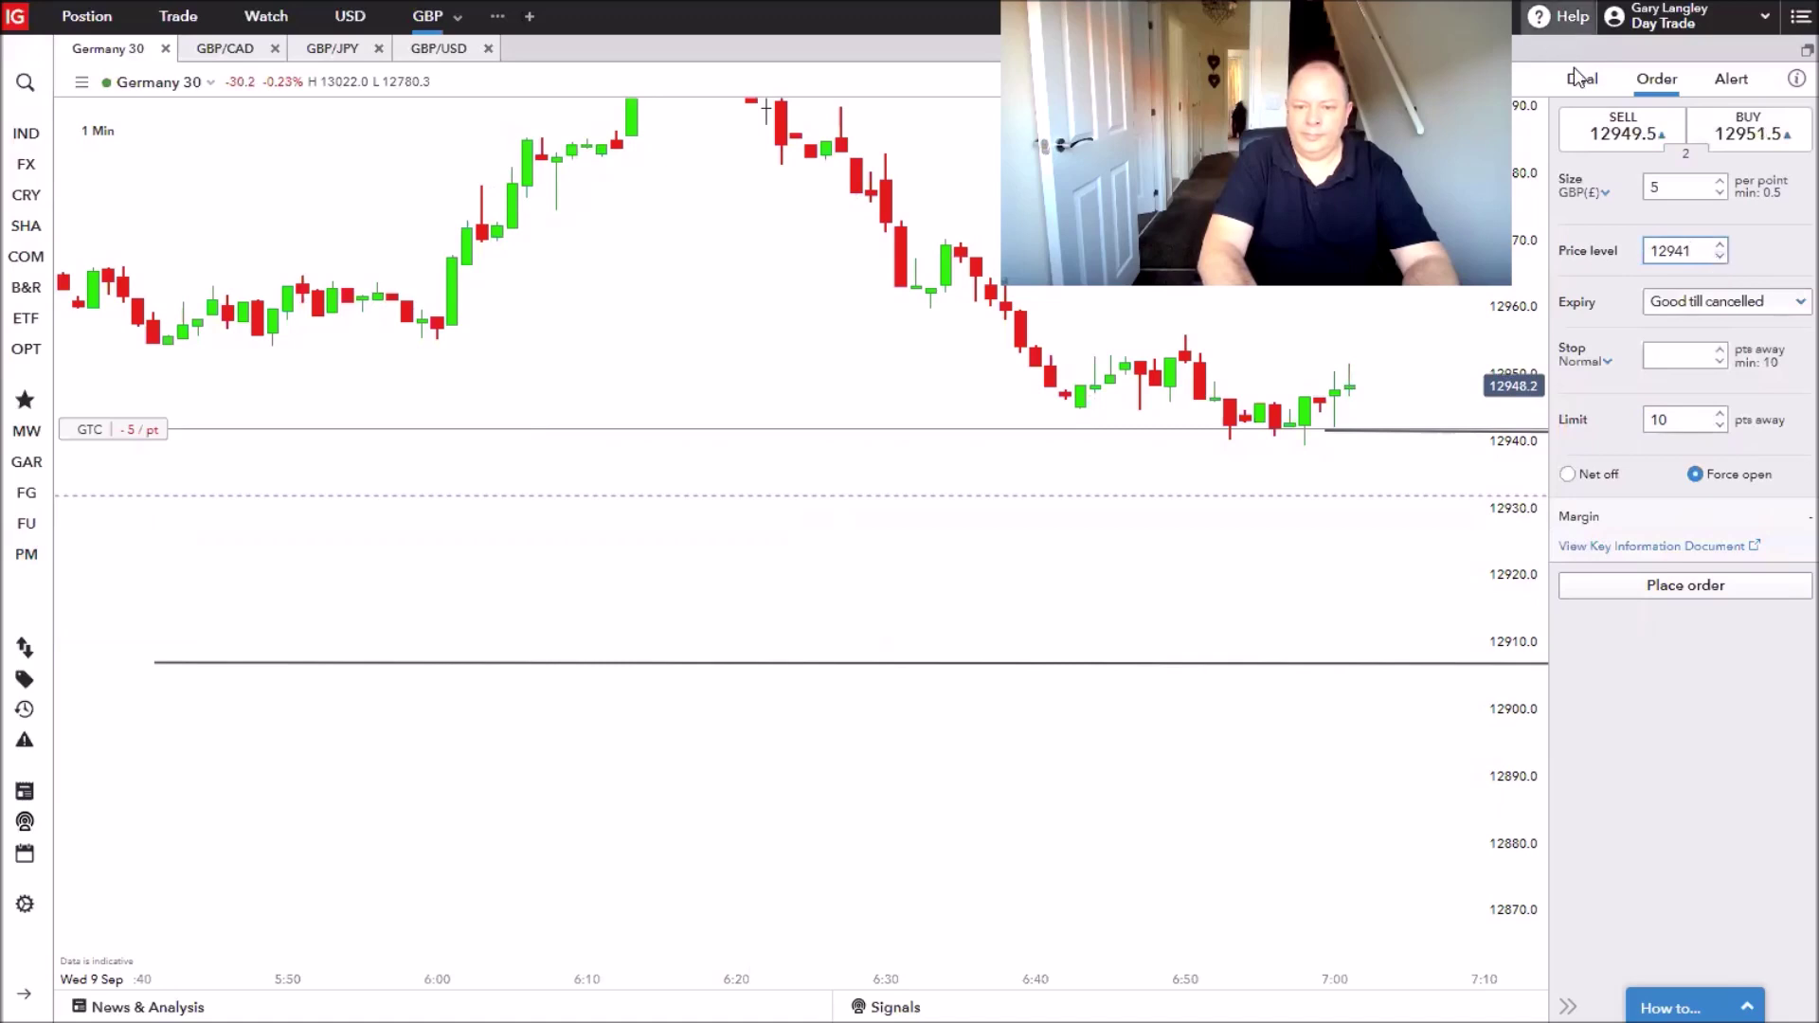
click(1603, 151)
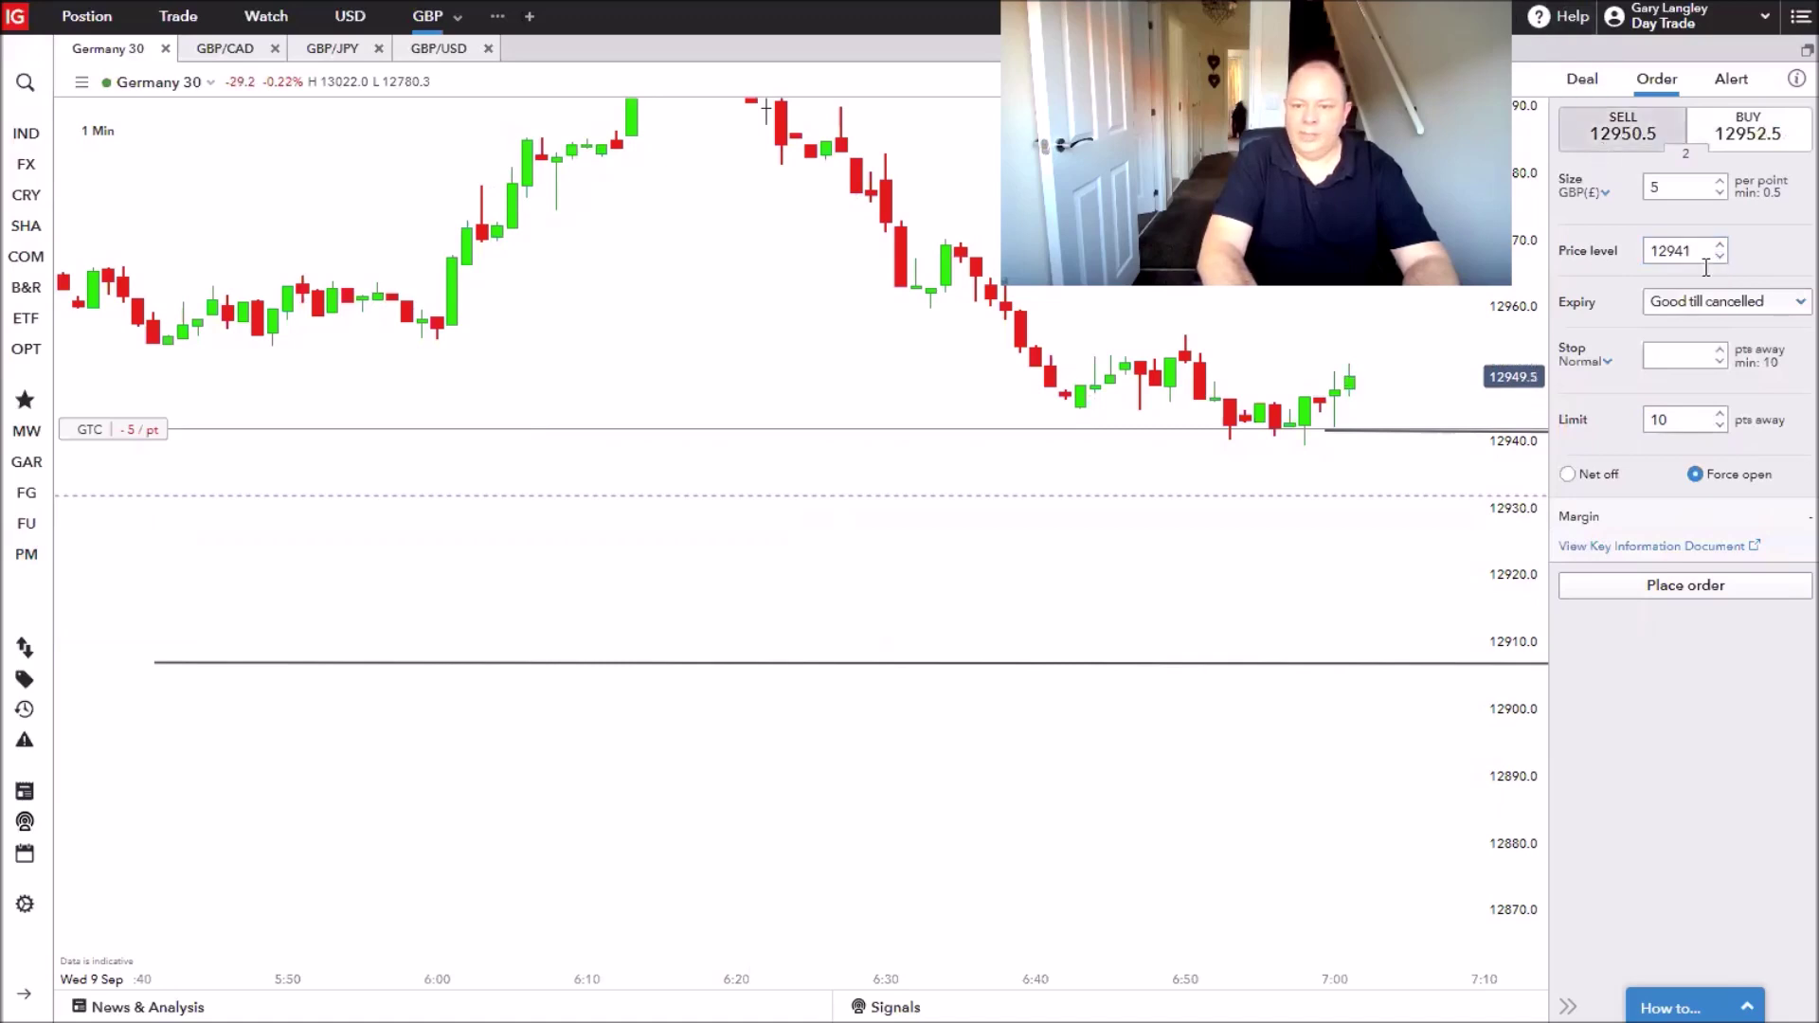
double_click(1678, 418)
text(15)
key(Return)
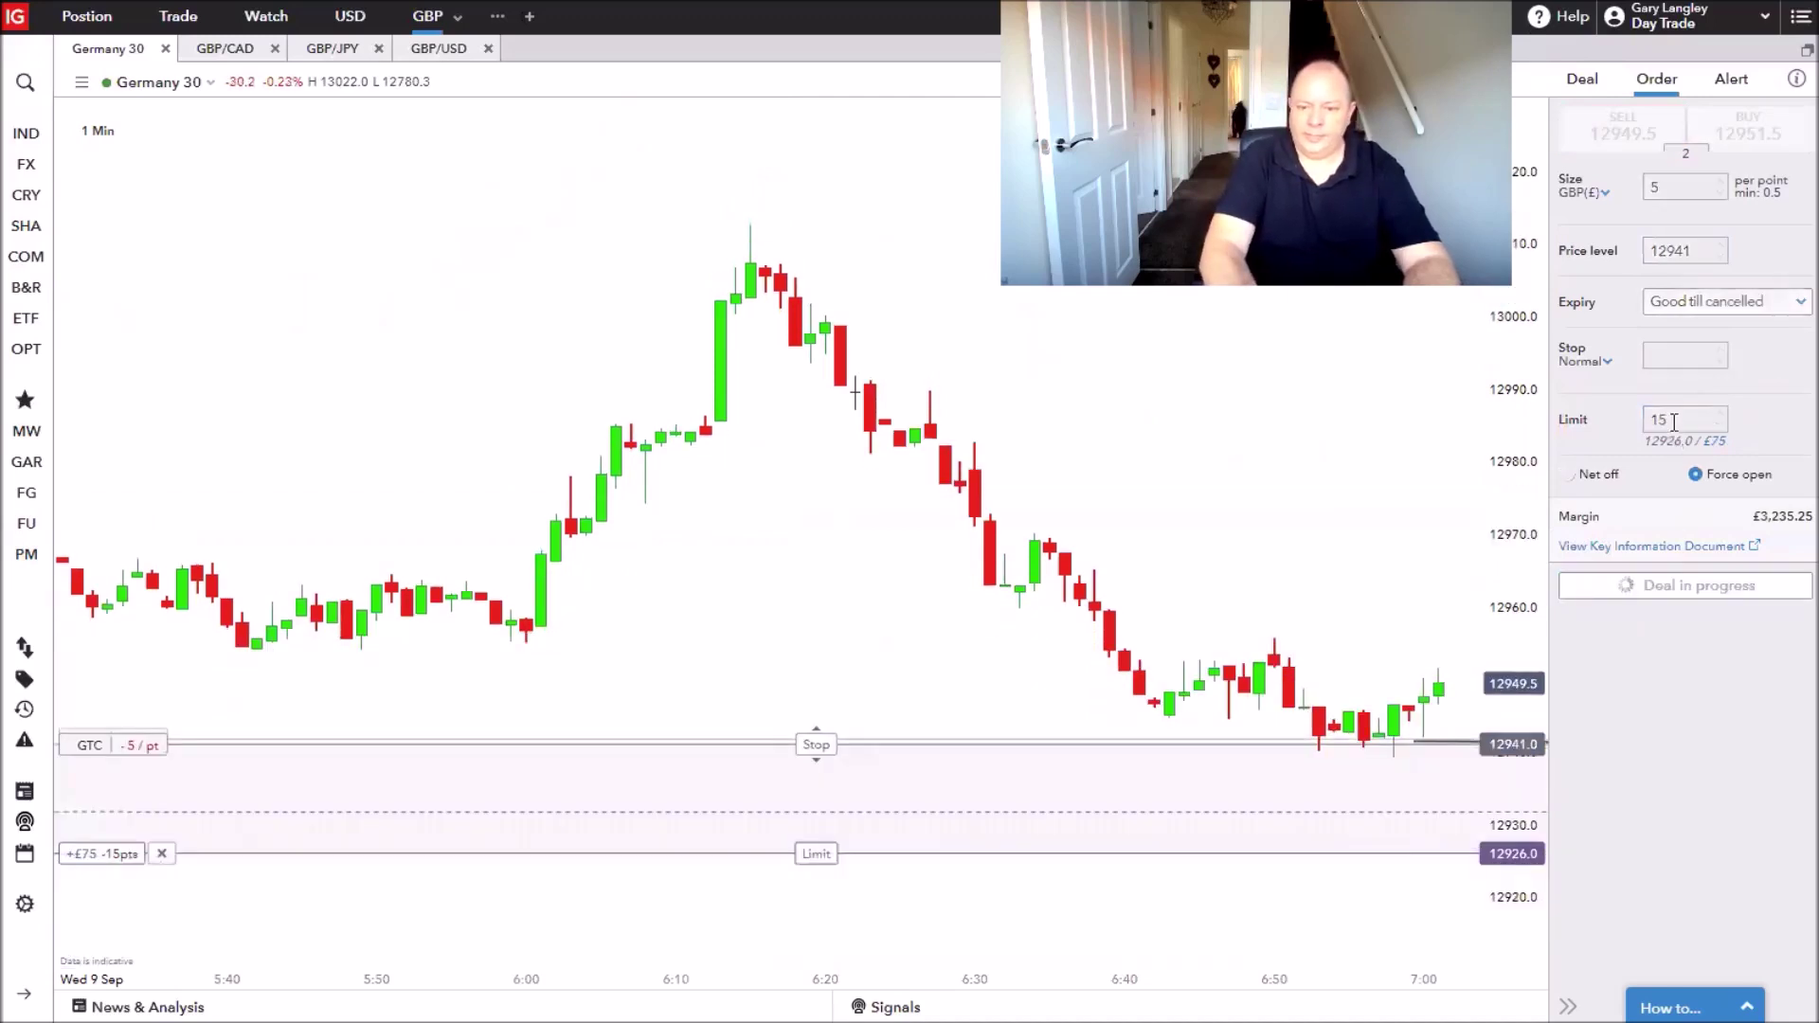
Submit a £5 Germany 30 sell order at 12941 with a 20-point limit.
double_click(1674, 420)
text(20)
click(1719, 245)
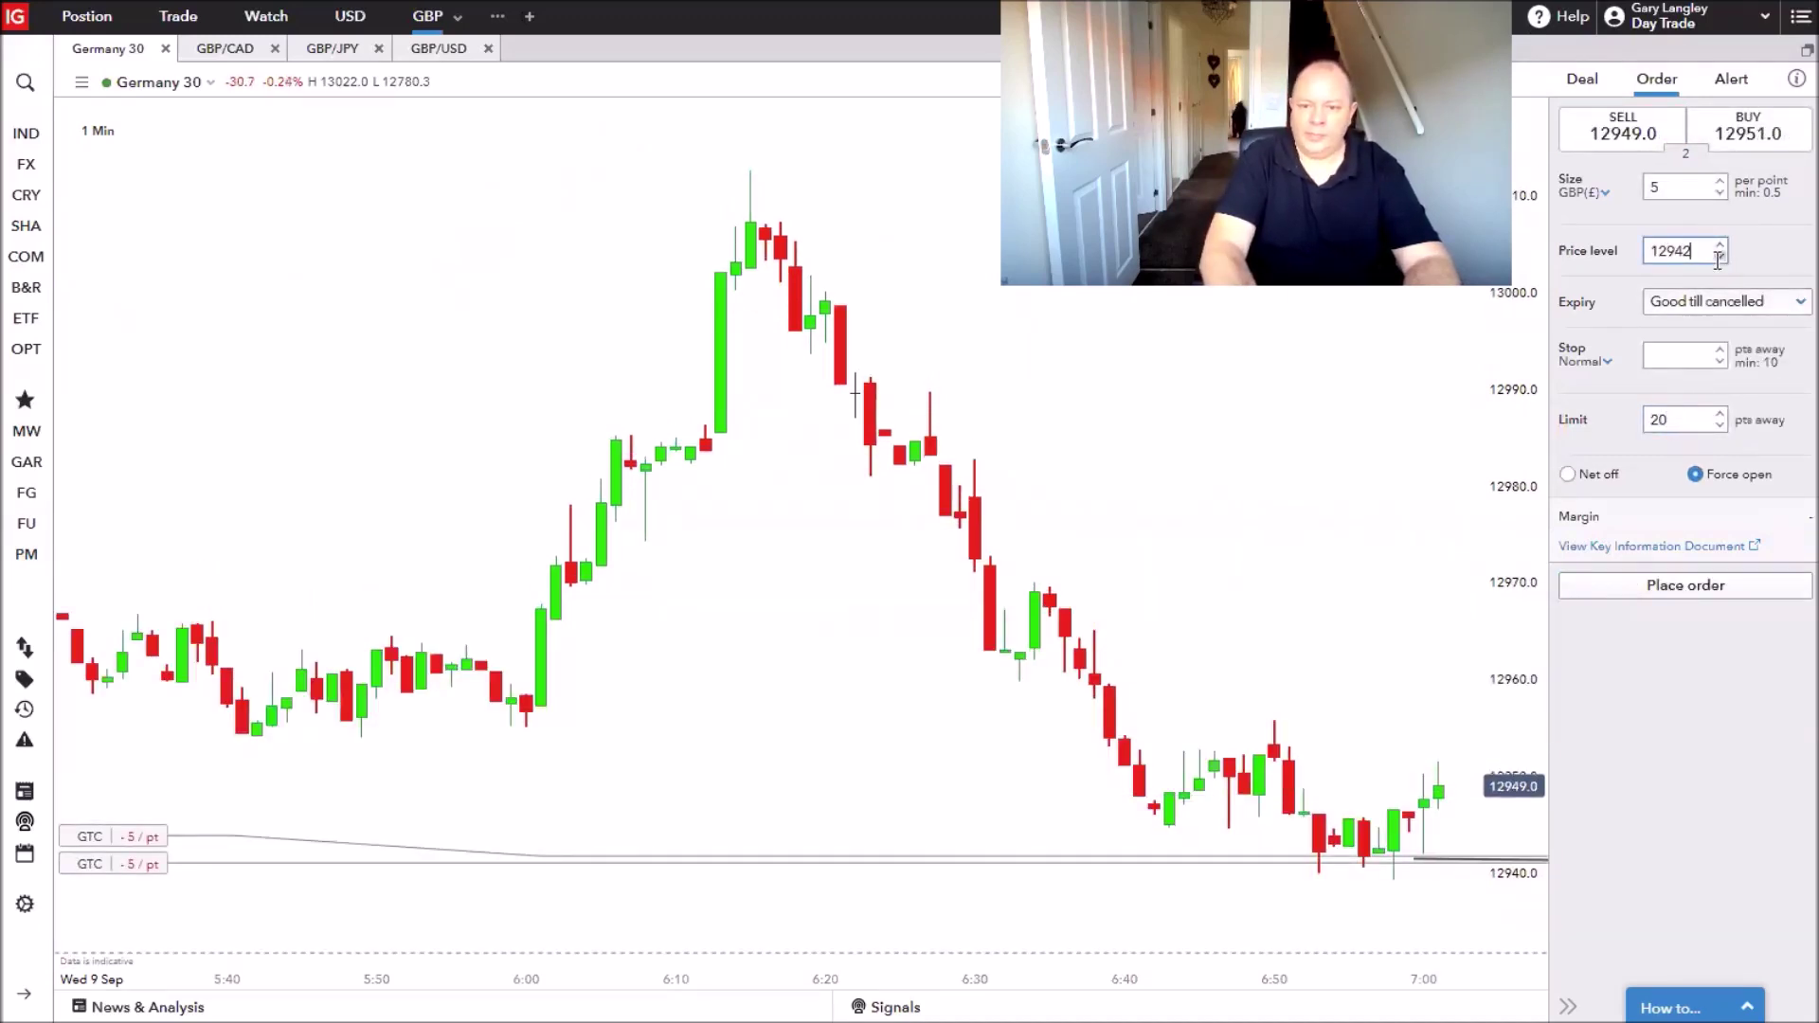
click(1719, 257)
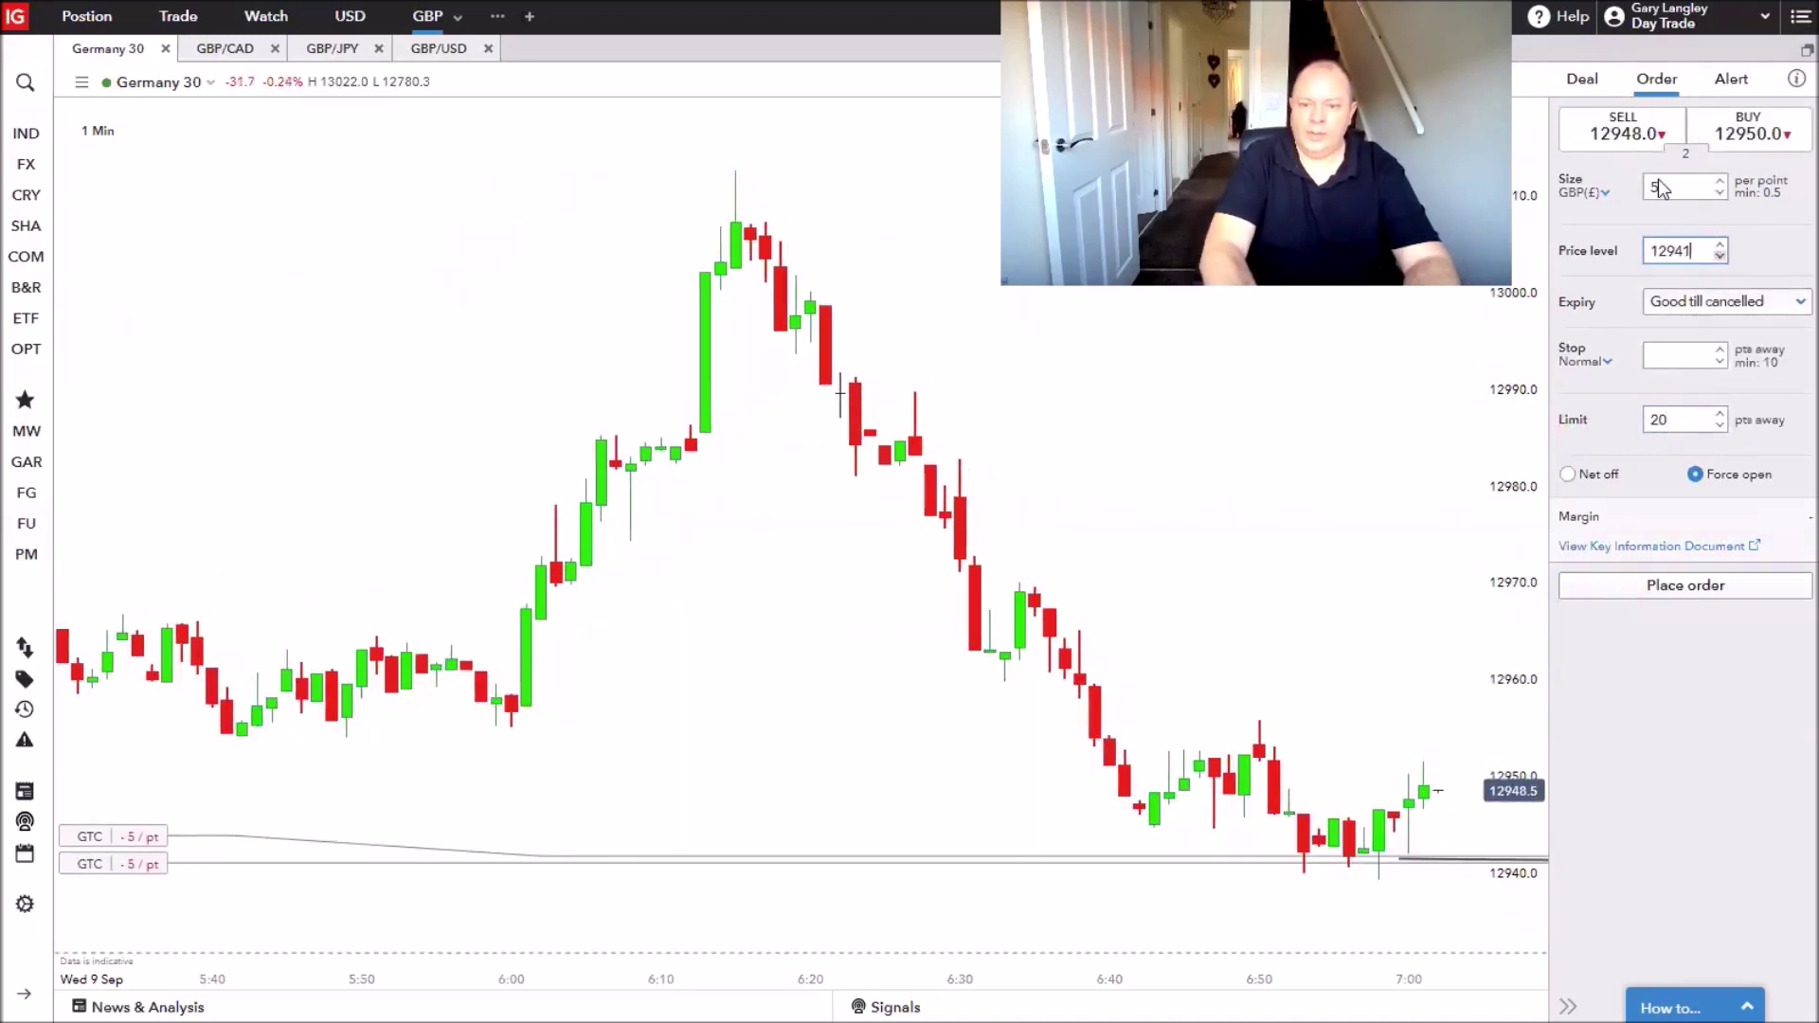
click(1627, 137)
click(1695, 587)
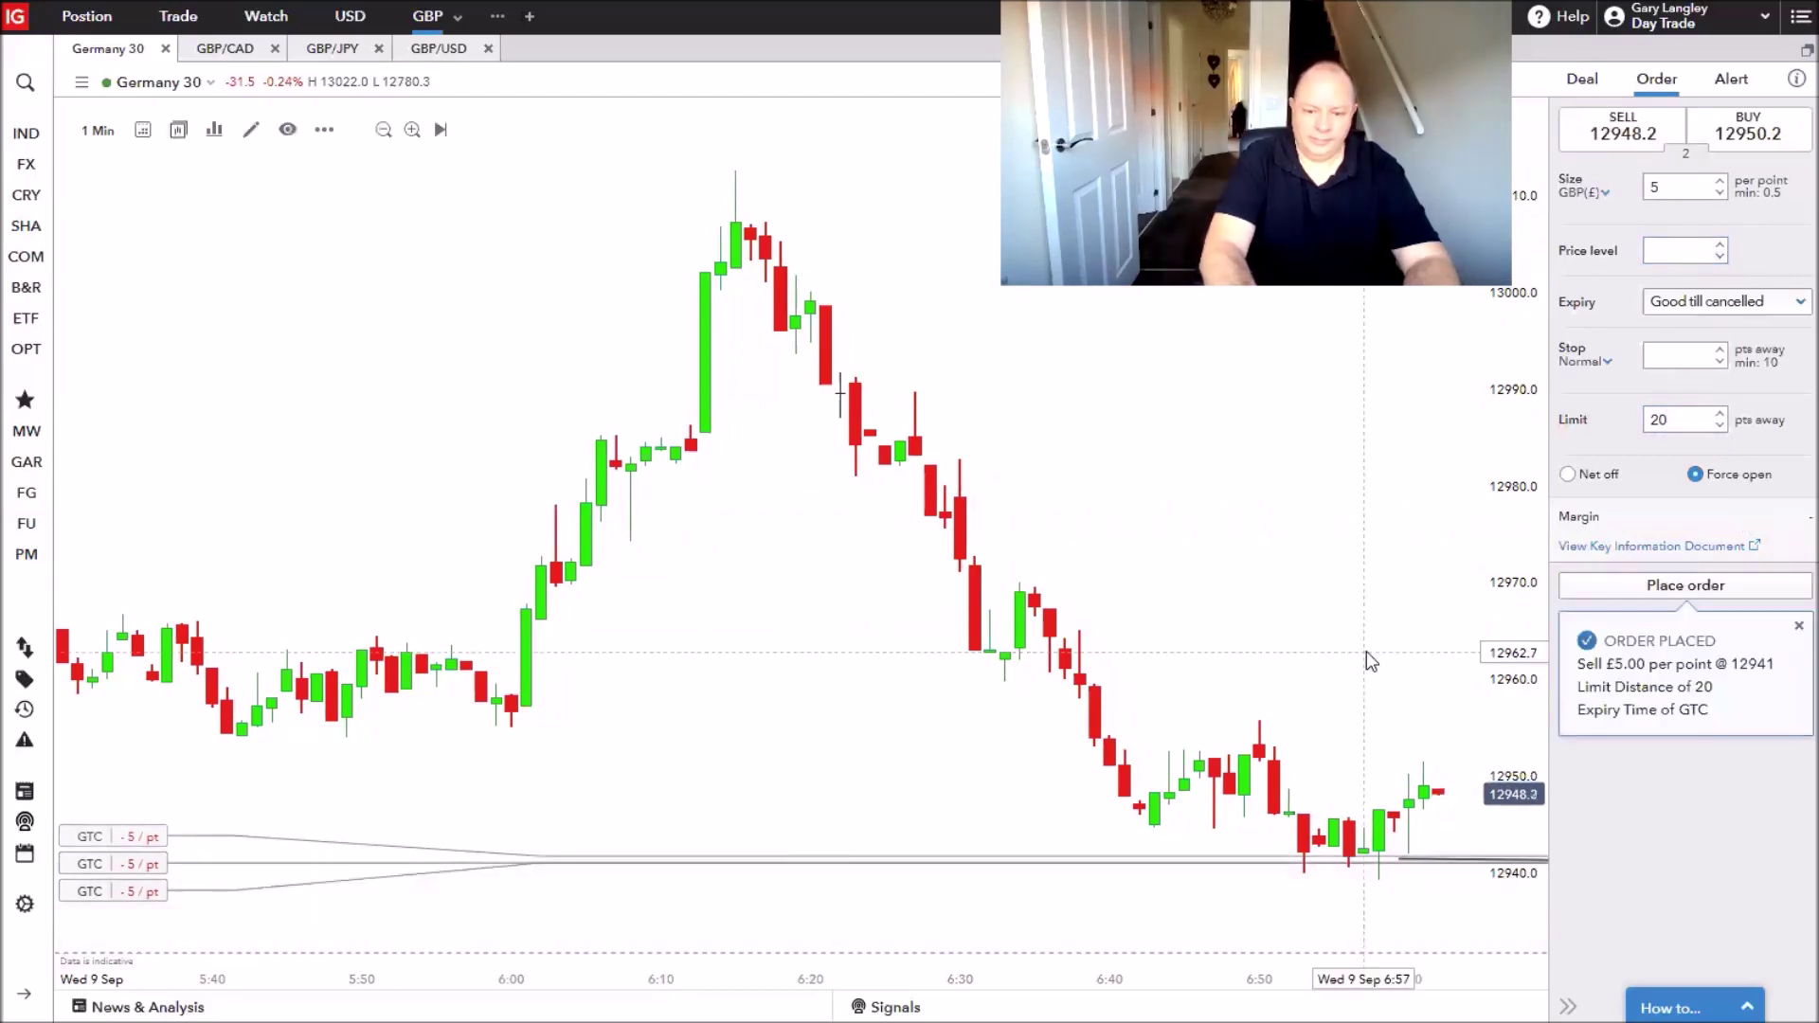
Submit another Germany 30 sell order with a 25-point limit.
double_click(1674, 420)
text(25)
click(1720, 256)
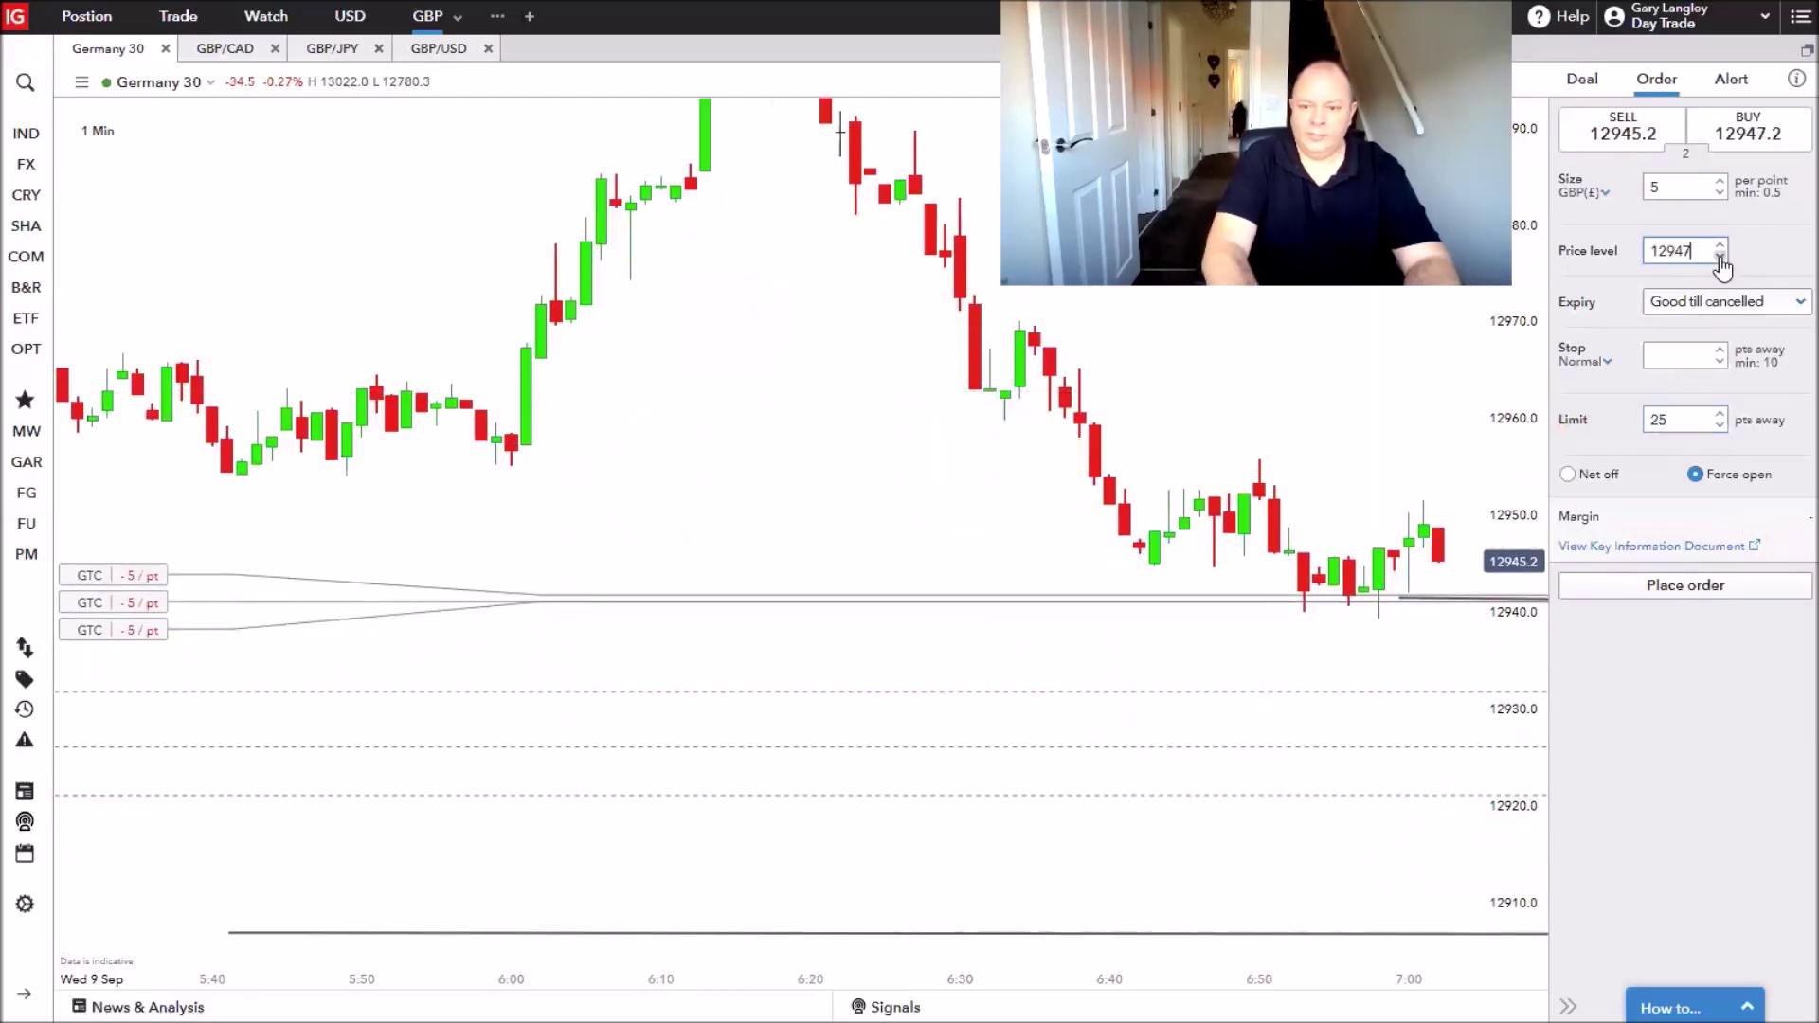
click(1622, 133)
click(1685, 584)
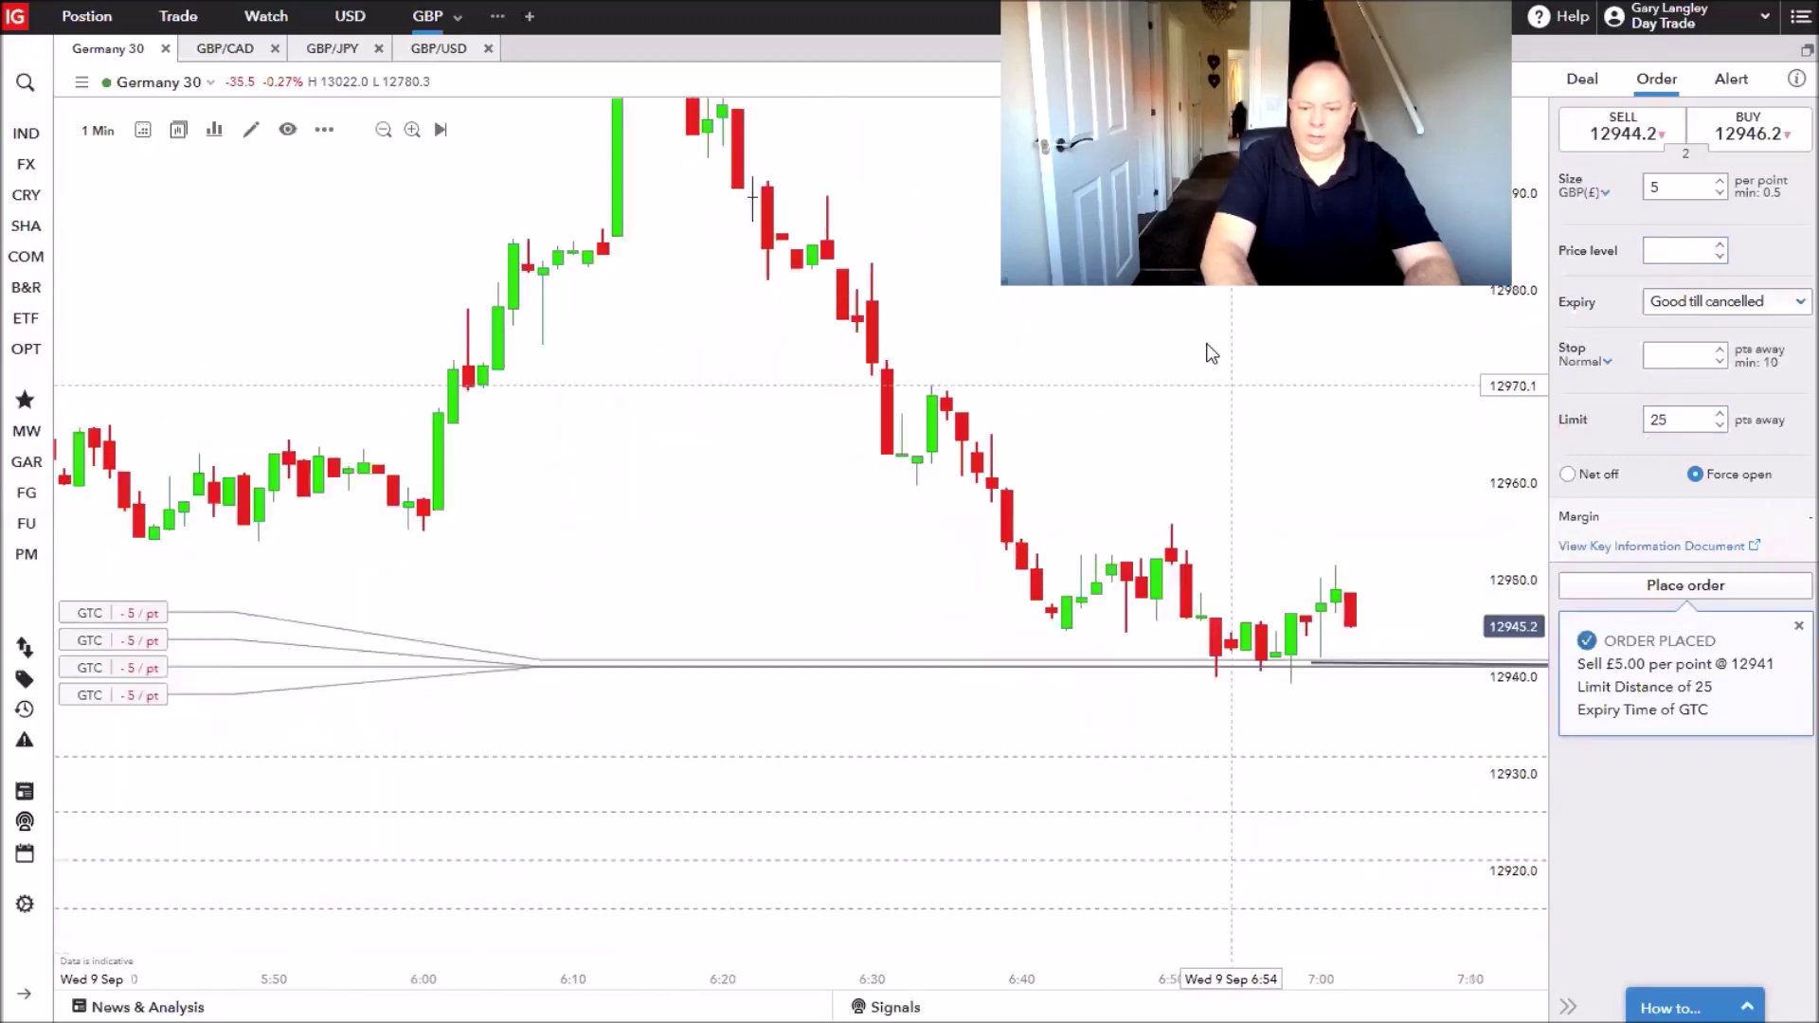
Set up a further sell order at 12941 with a 40-point limit.
double_click(1678, 420)
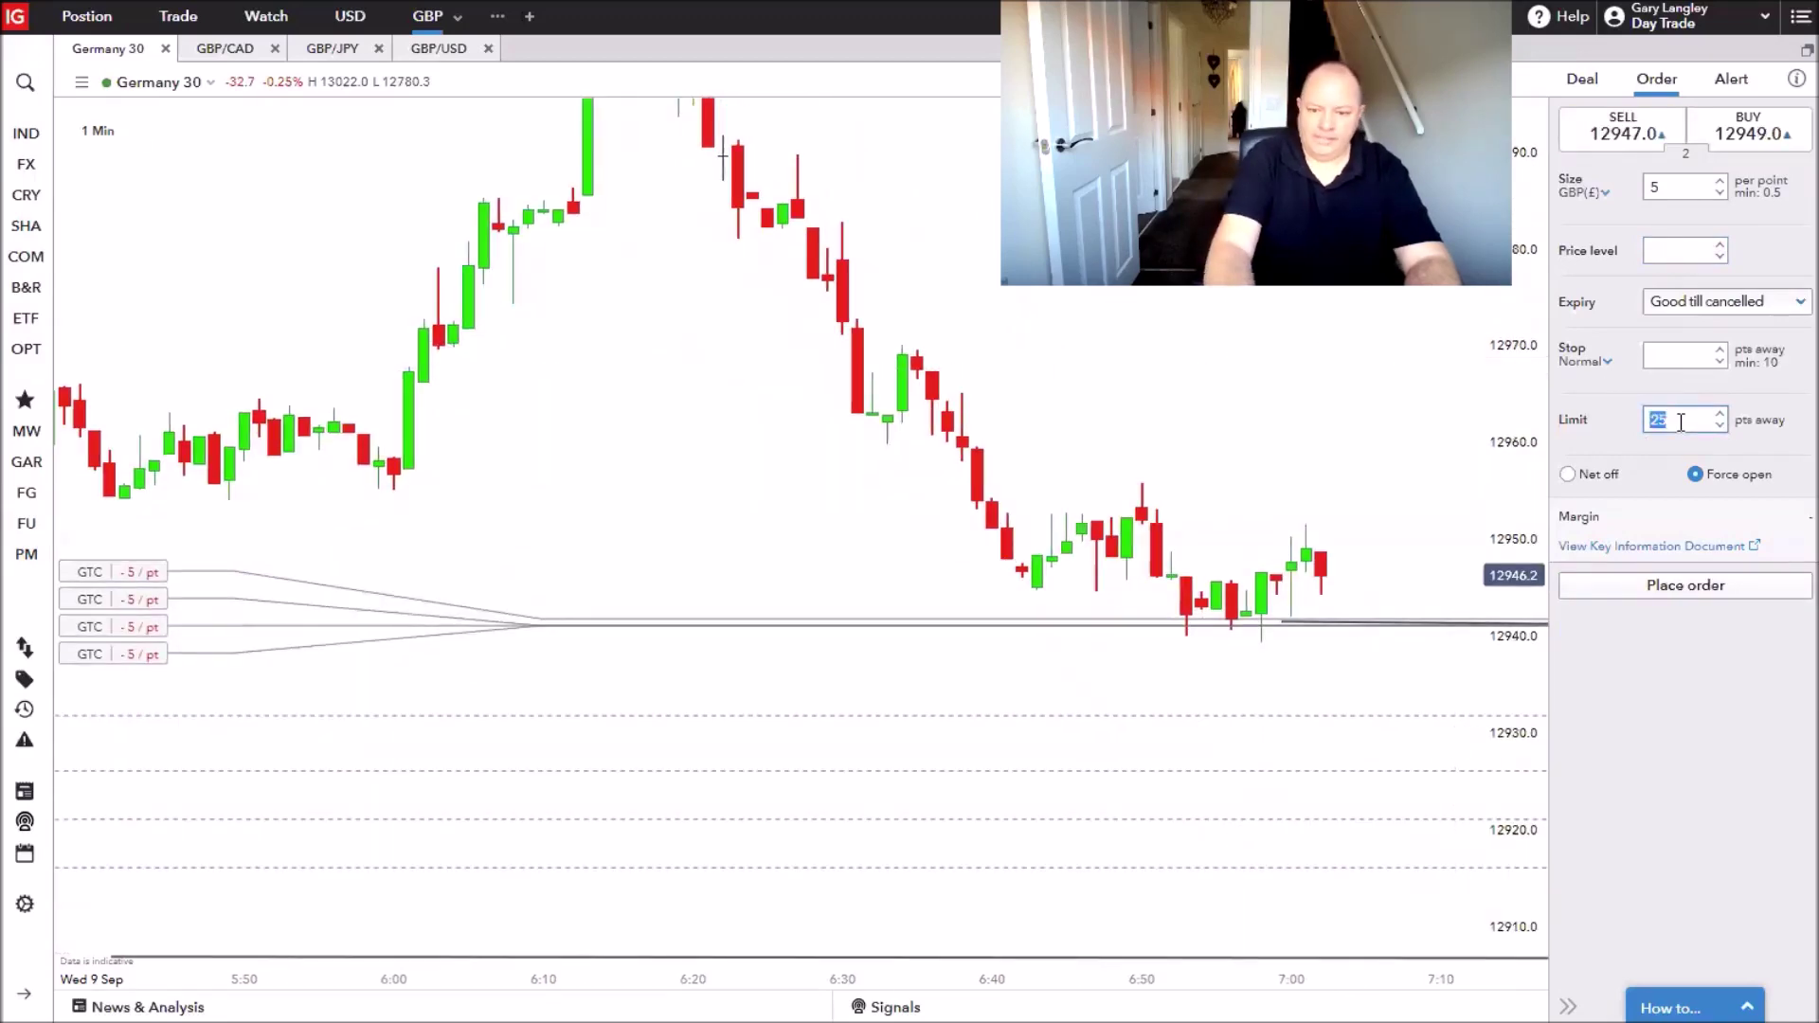
text(40)
click(1721, 257)
click(1621, 132)
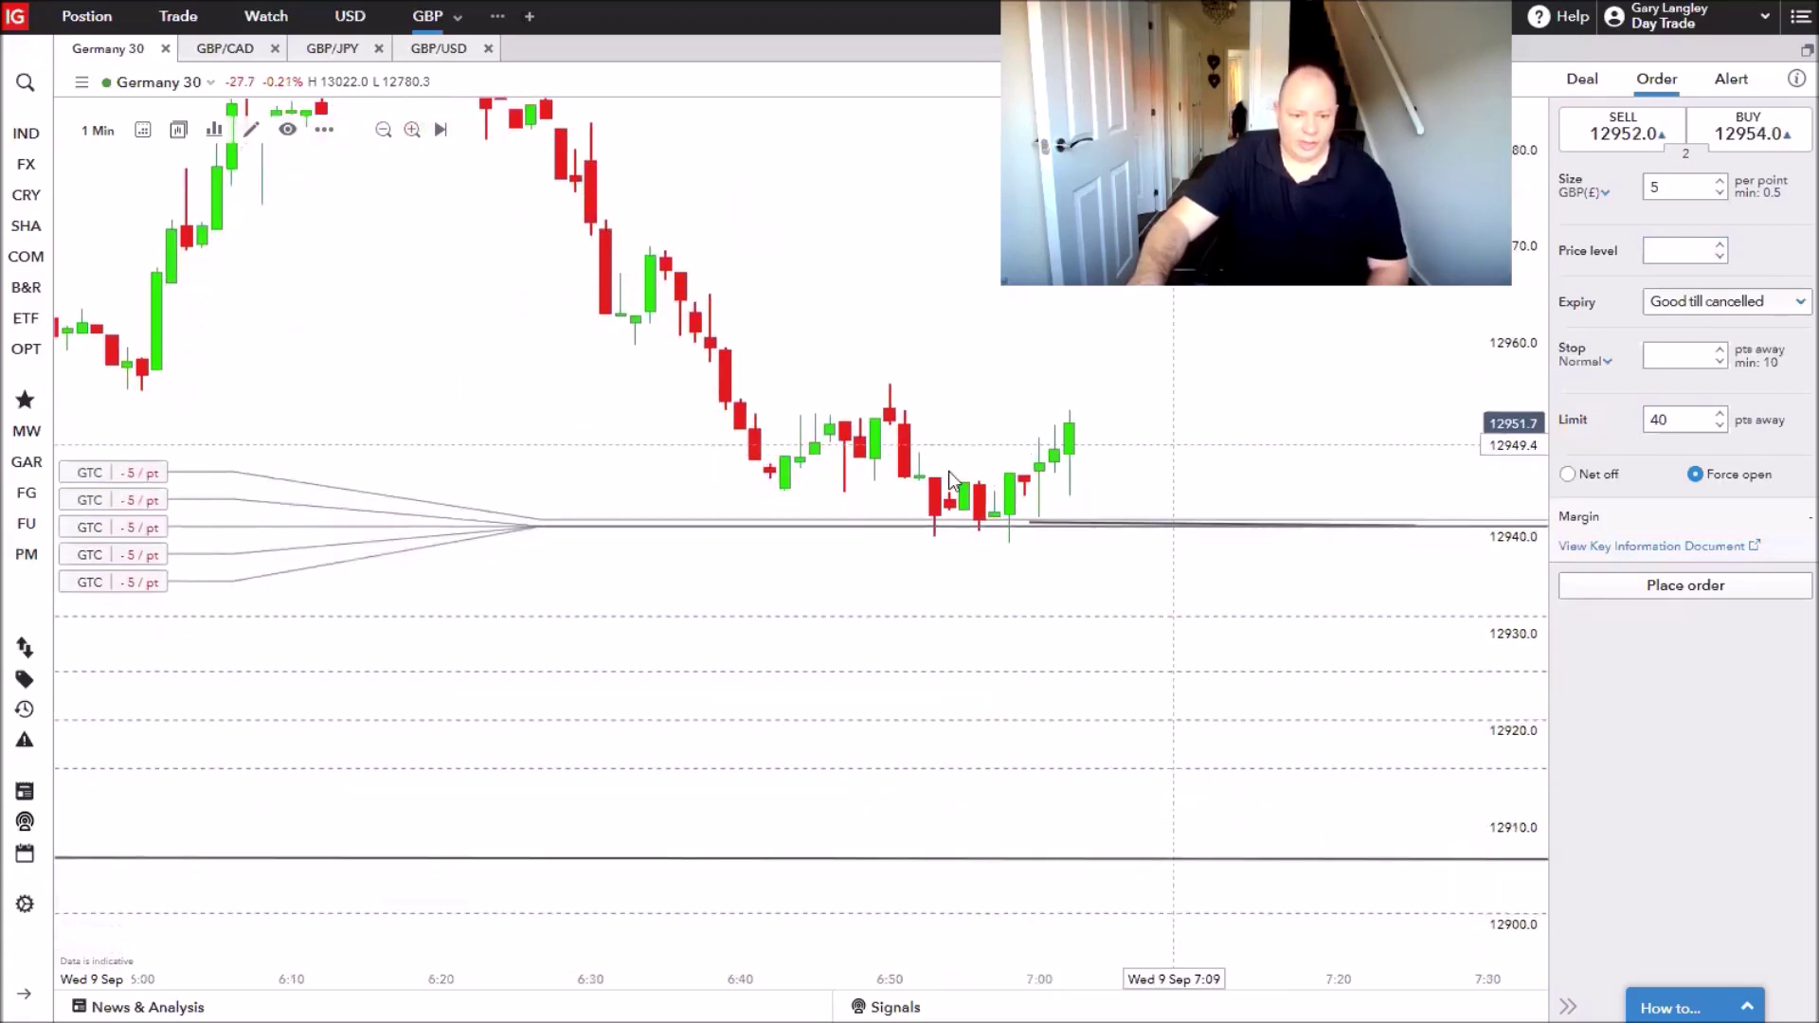
Drag a working sell order line down and slightly back up, amending it to 12944.3 with a 40-point limit.
mouse_move(289, 460)
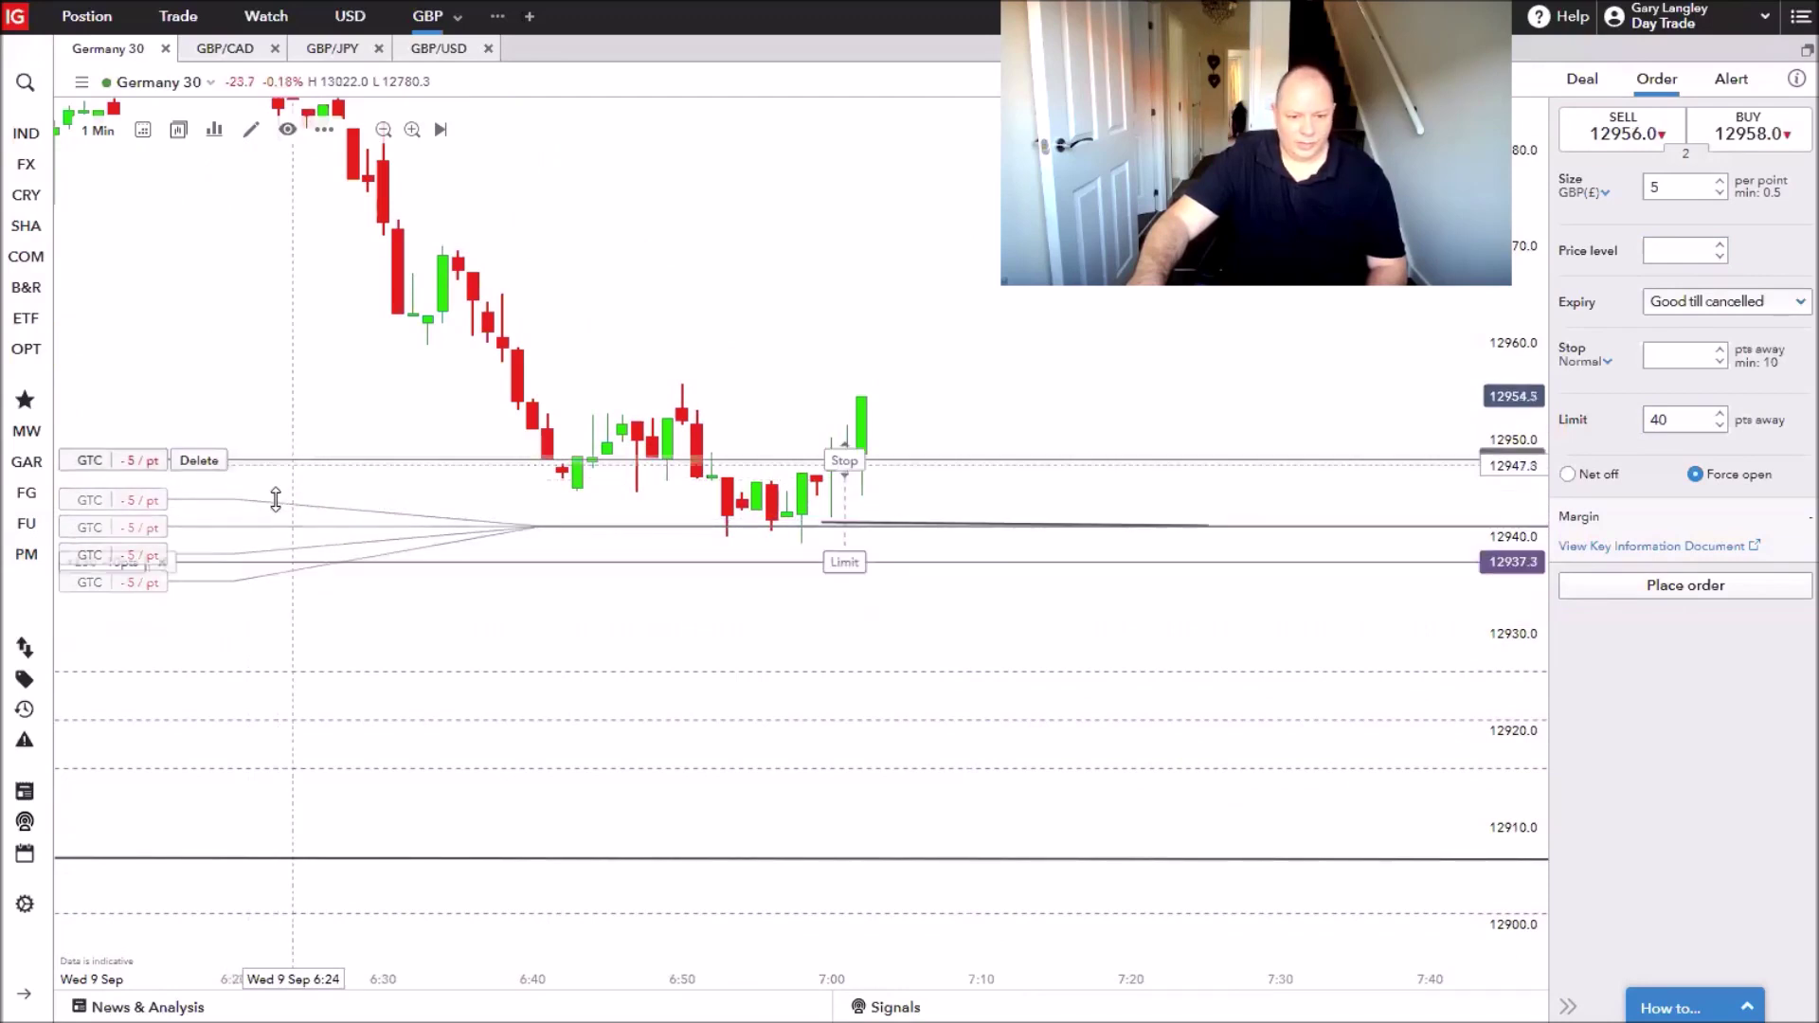
drag(275, 499, 289, 502)
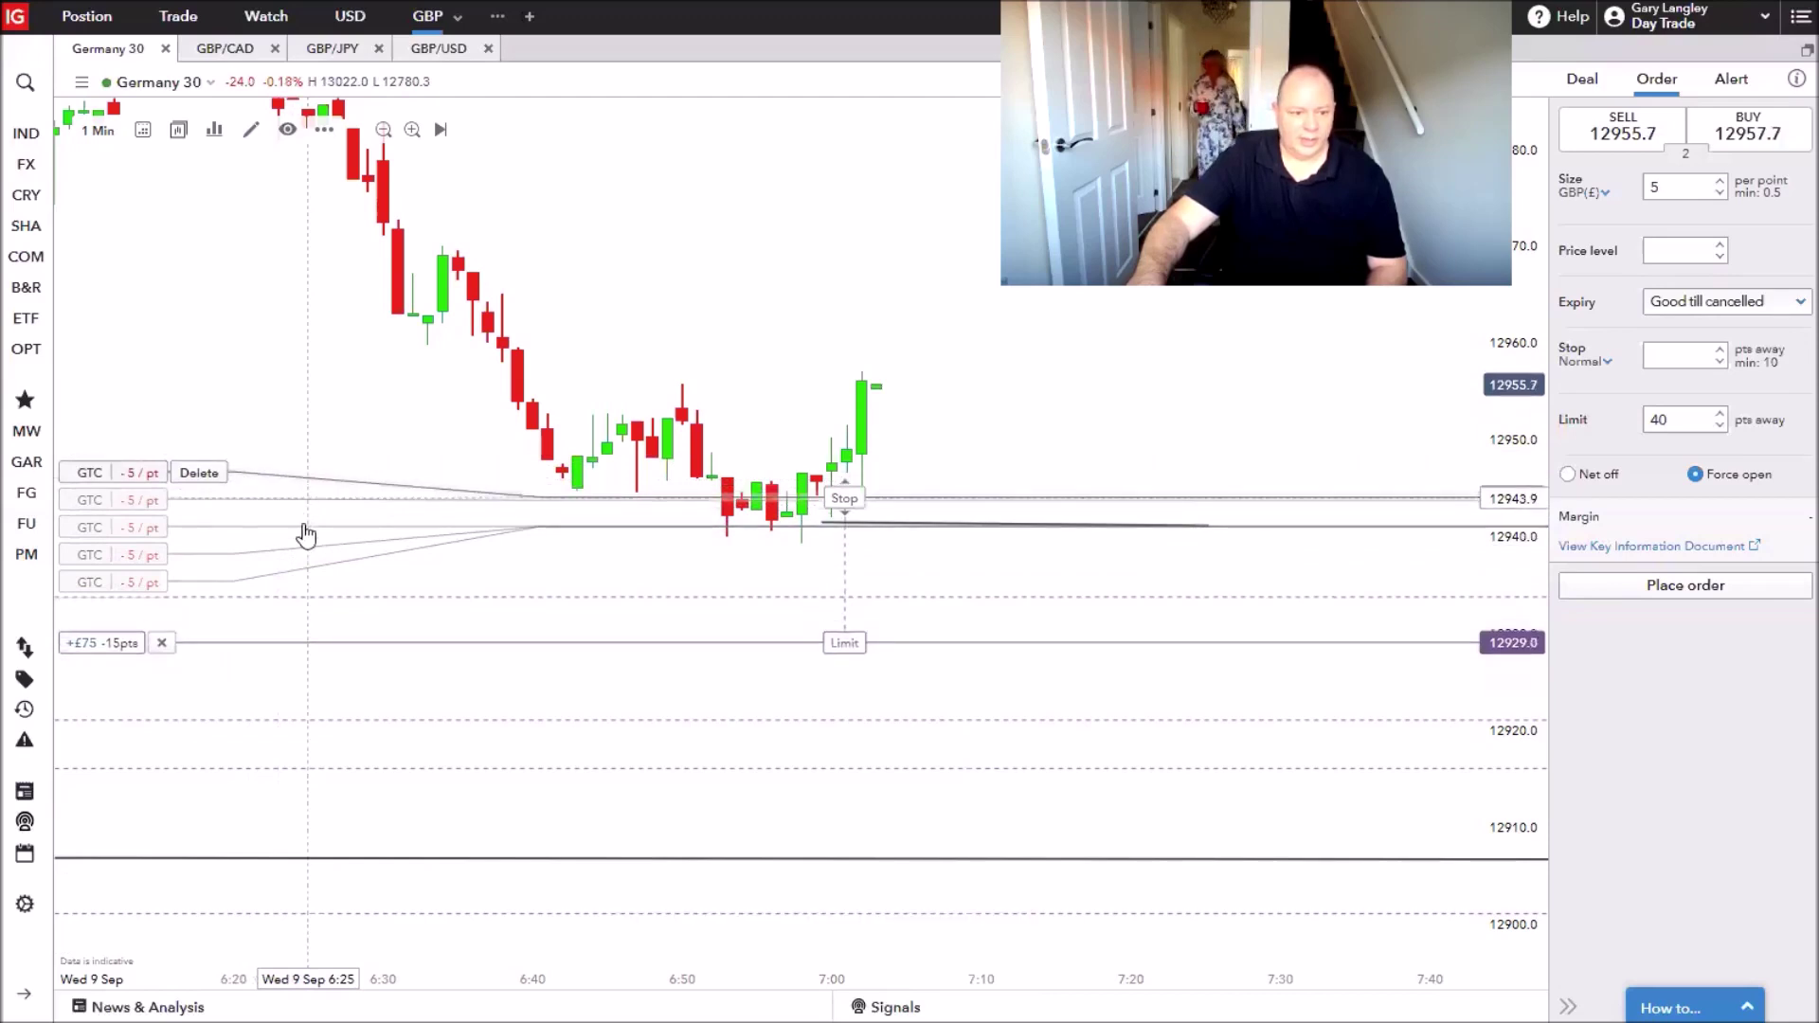
drag(303, 526, 318, 484)
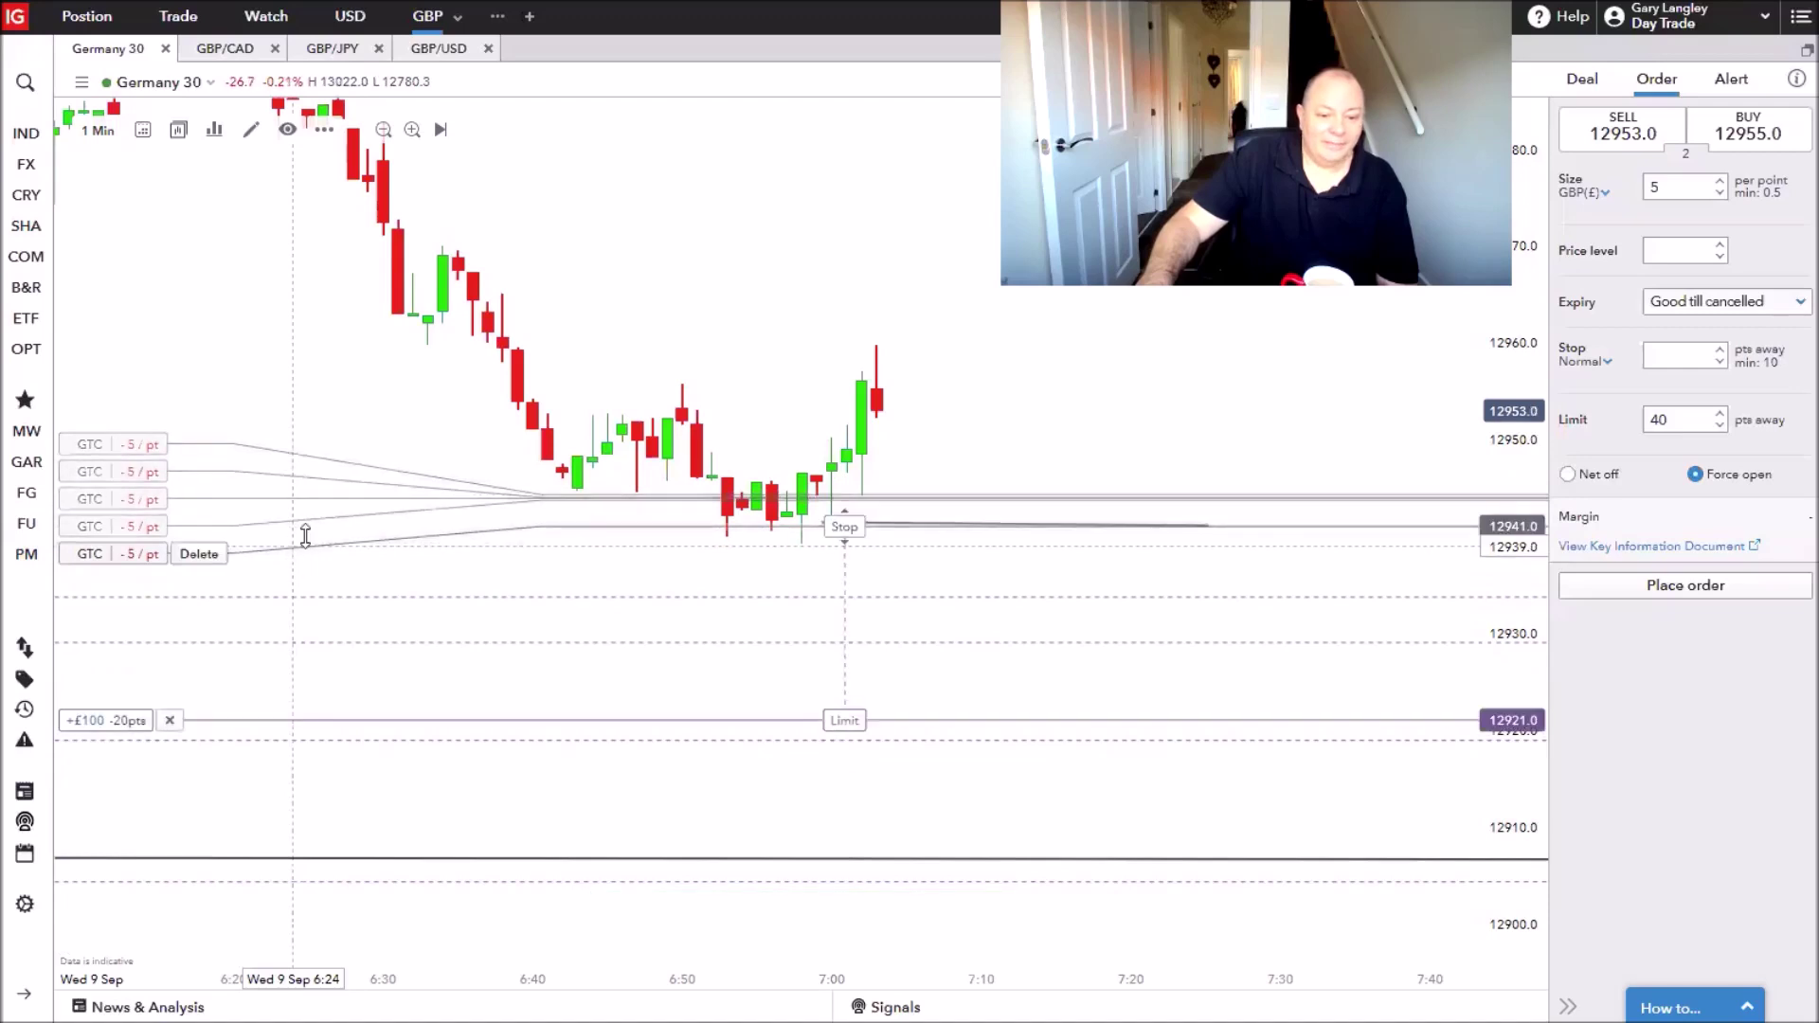
Drag a sell order's limit line through about 12906, 12916, 12923.6 and 12928, ending at a 16.8-point limit.
drag(305, 536, 323, 502)
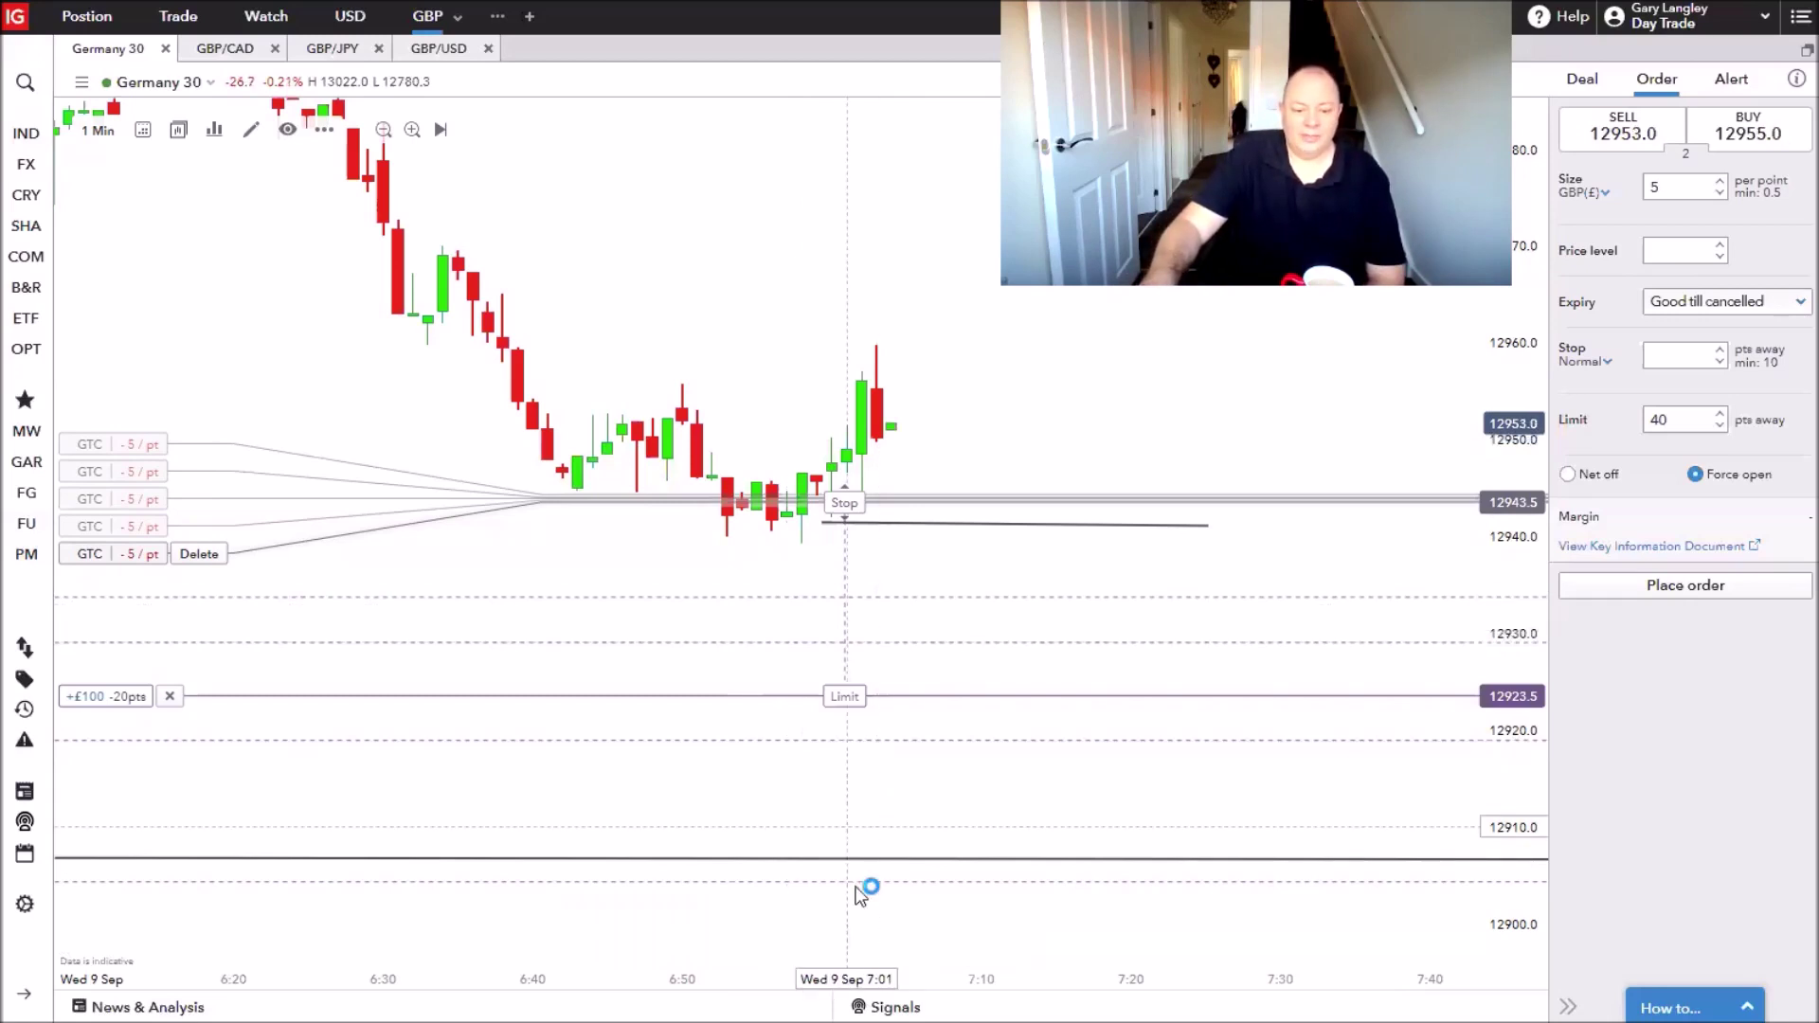
drag(855, 886, 857, 848)
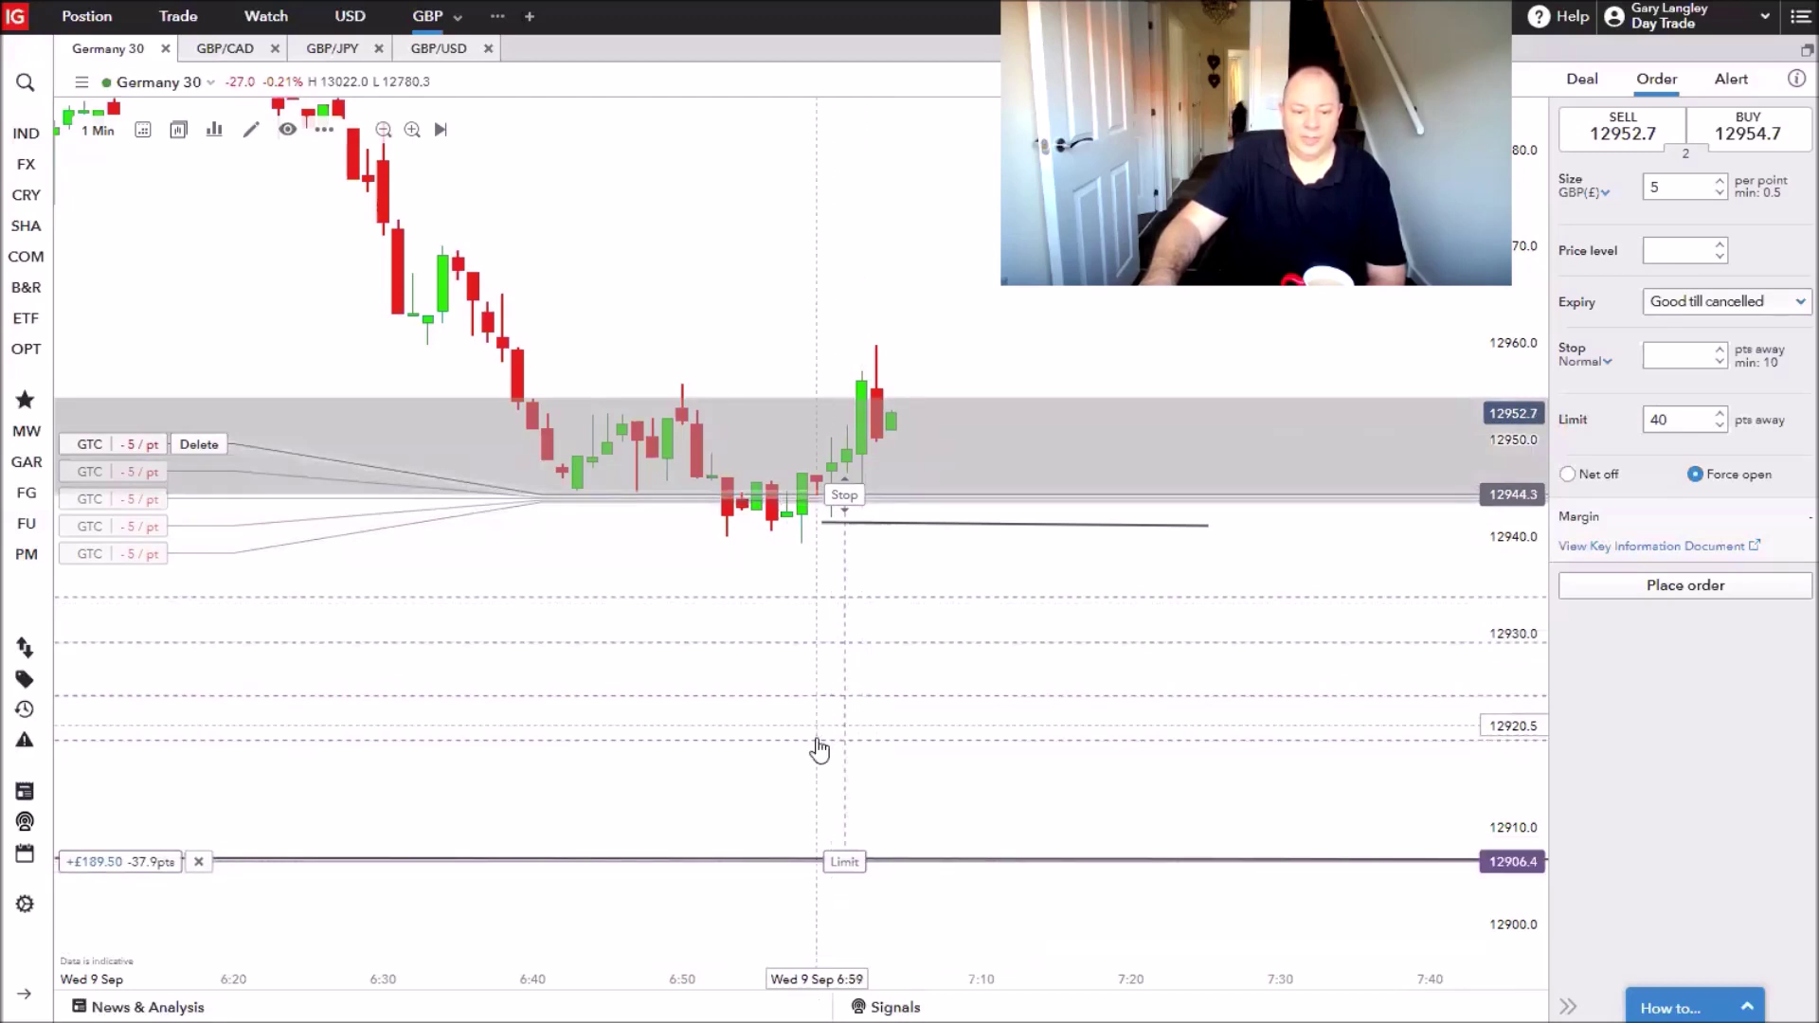
drag(816, 738, 812, 786)
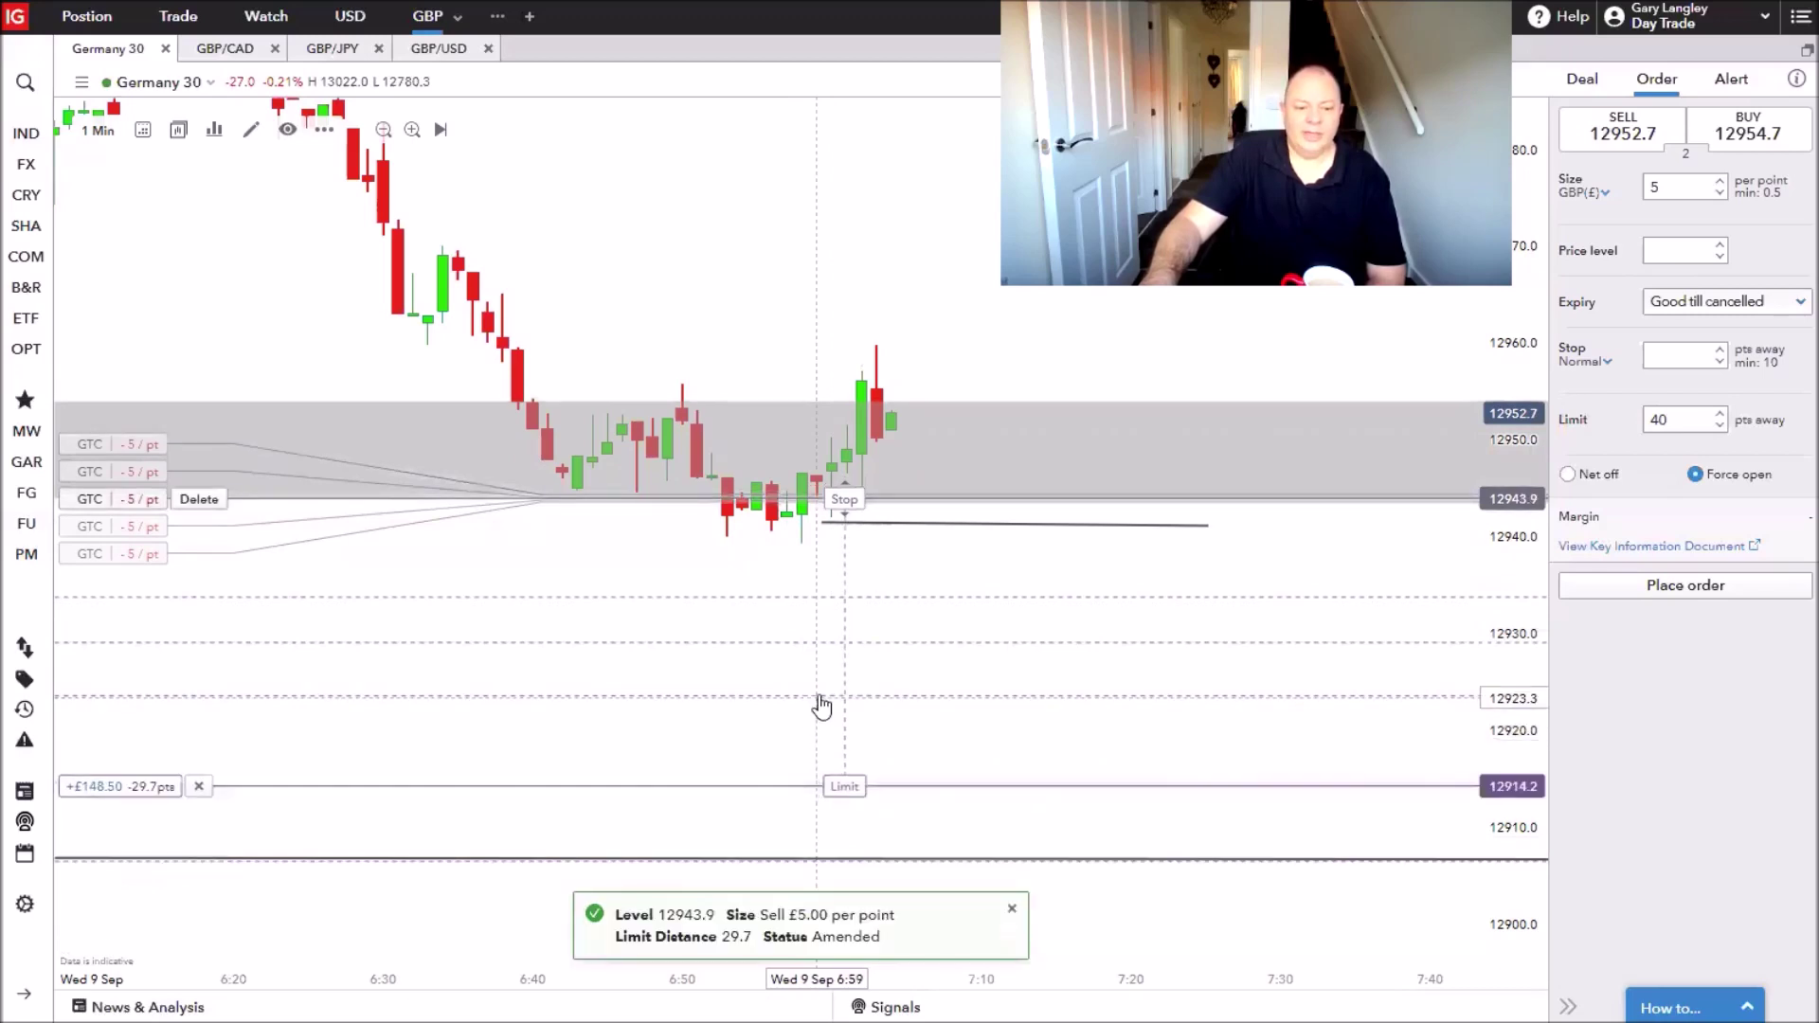
drag(819, 692, 817, 727)
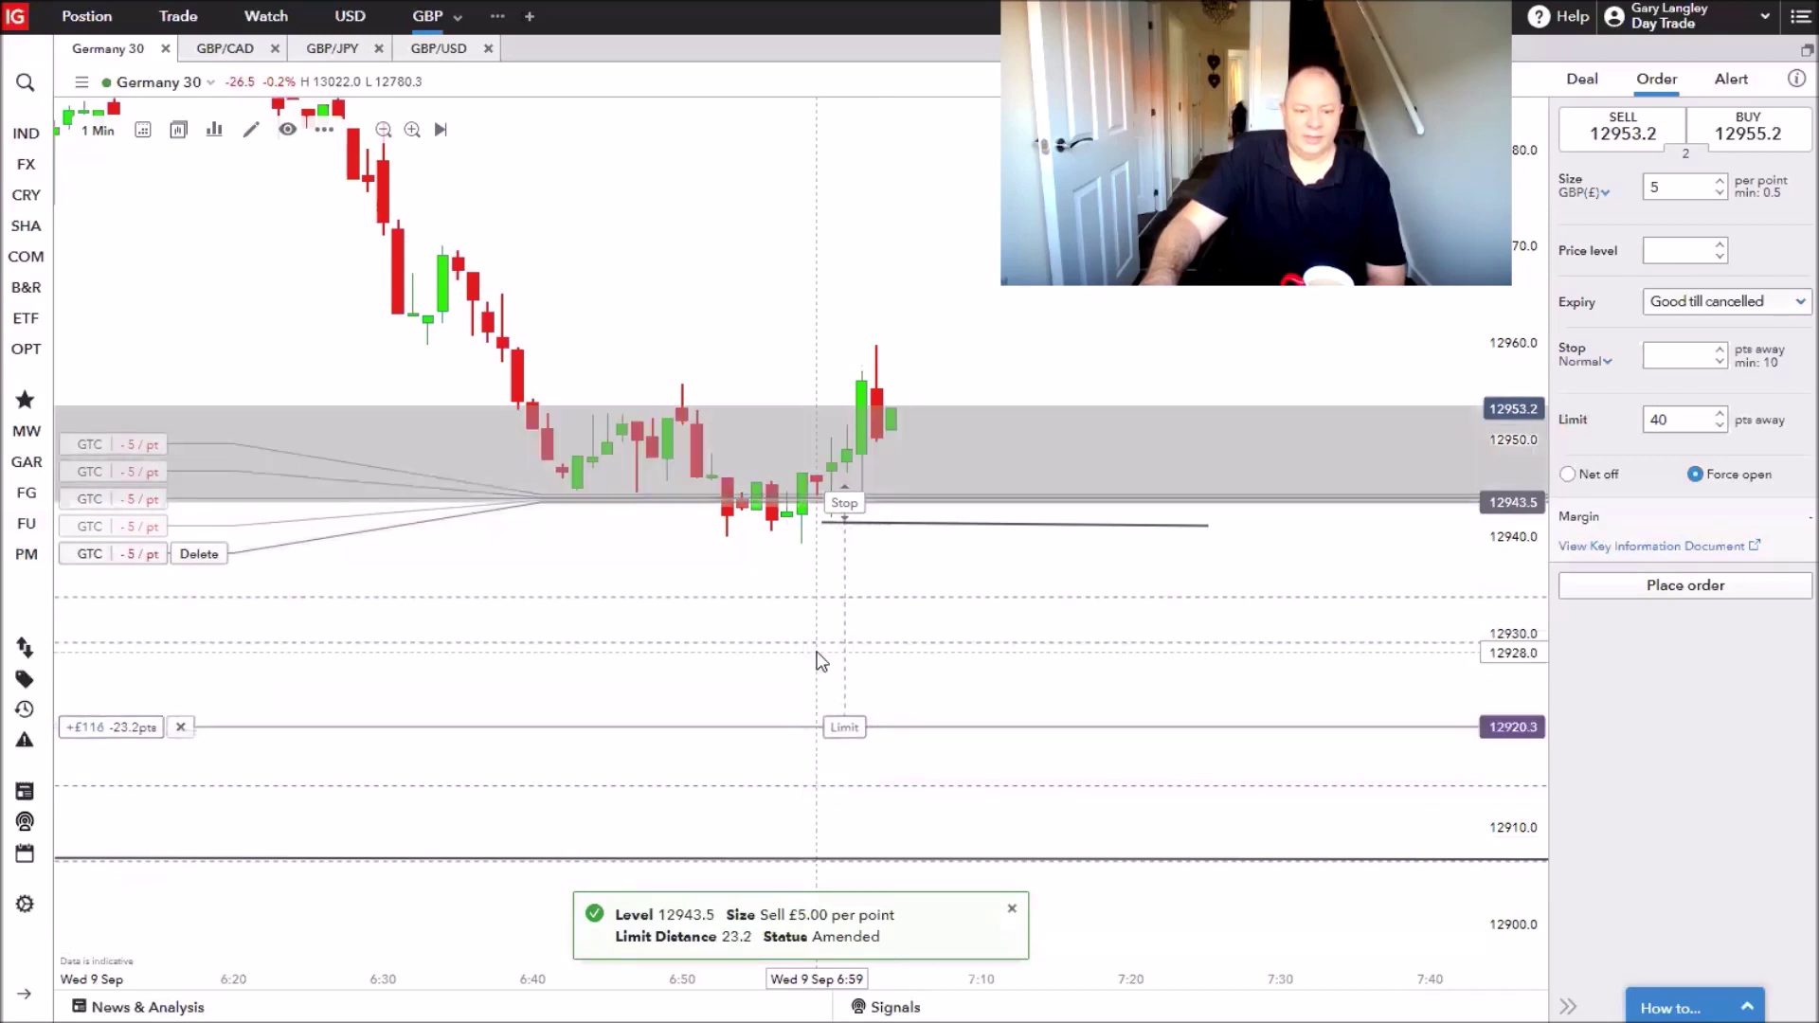
drag(821, 660, 817, 653)
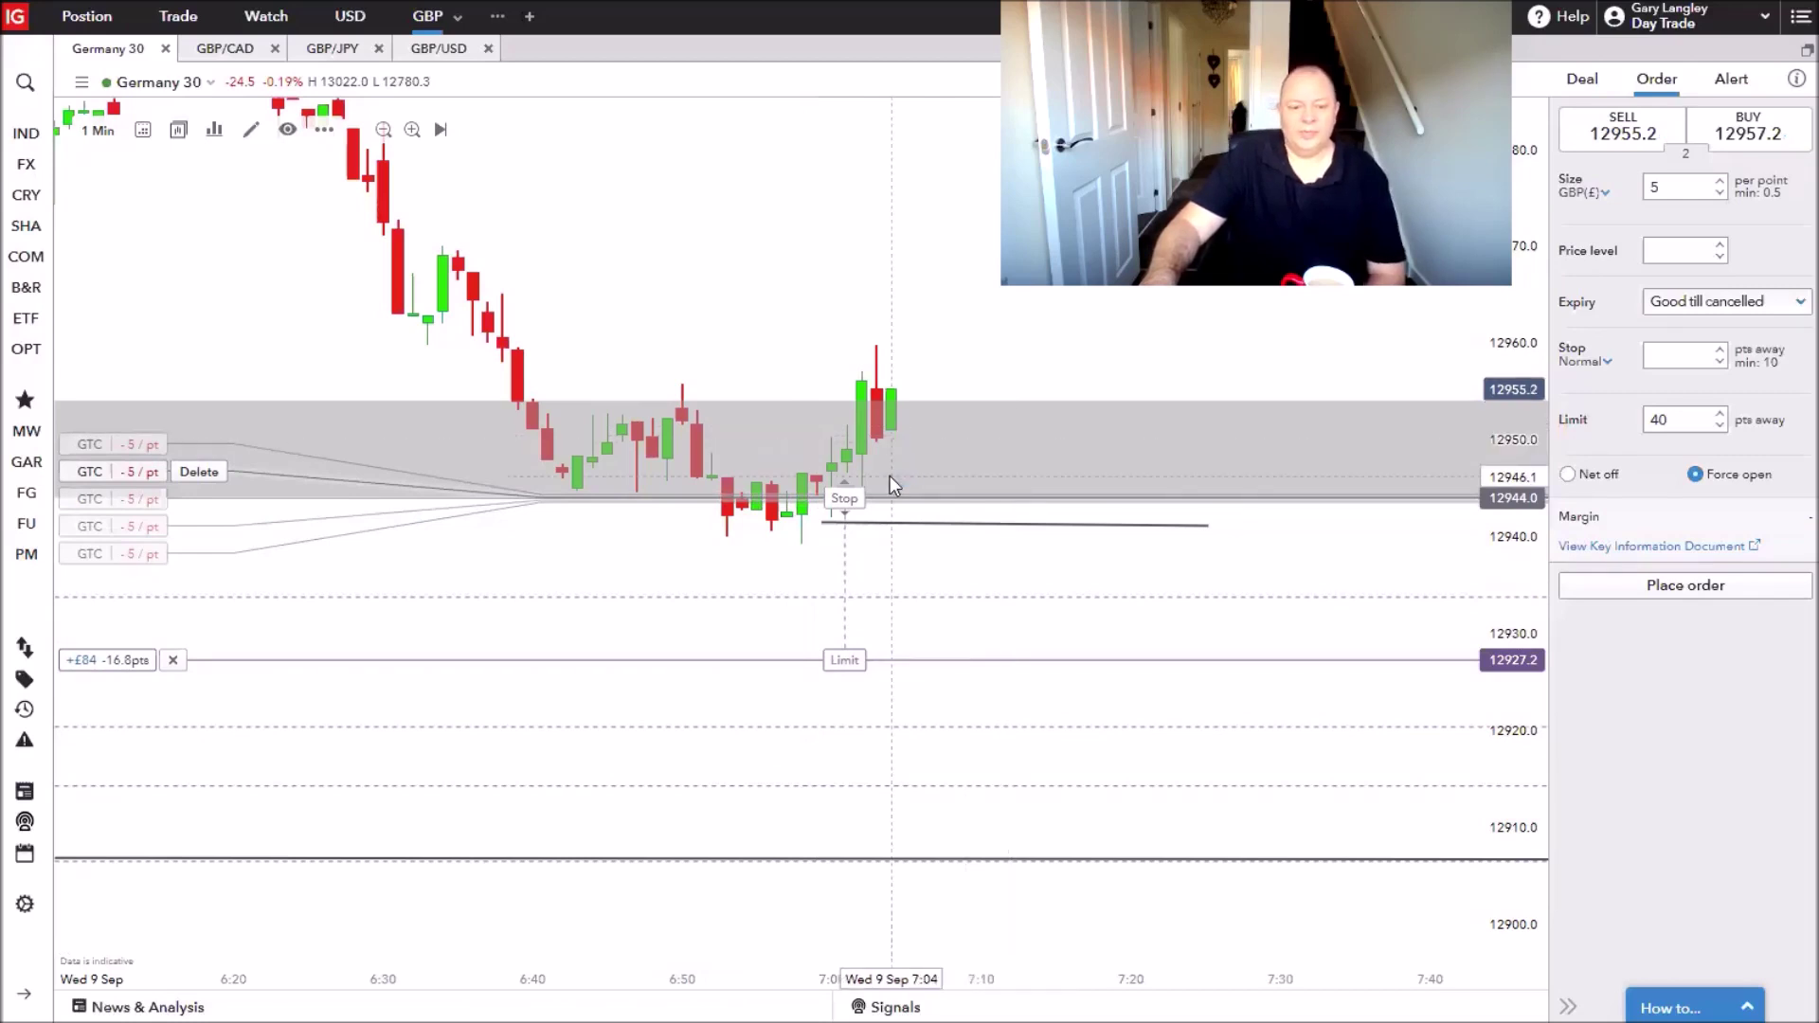
drag(901, 498, 890, 542)
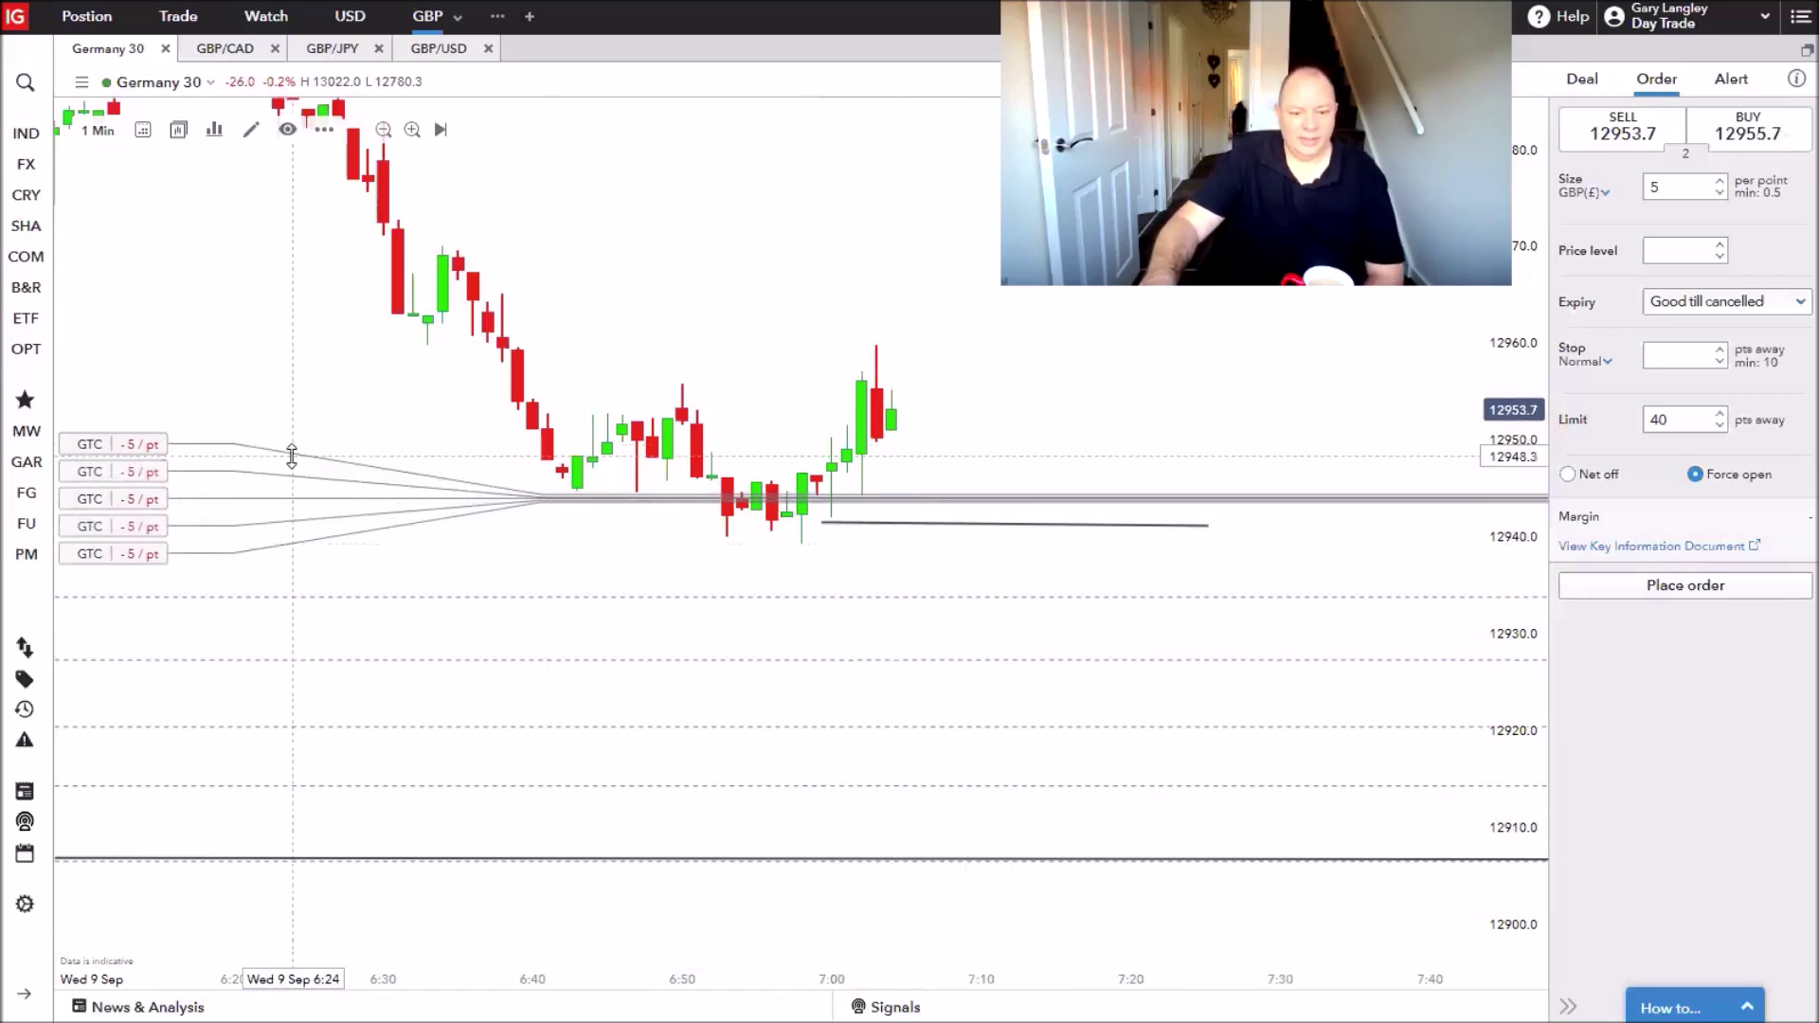
Drag the five sell order lines up to about 12949.1, 12948.6, 12948.4, 12948.5 and 12947.8.
drag(292, 455, 292, 446)
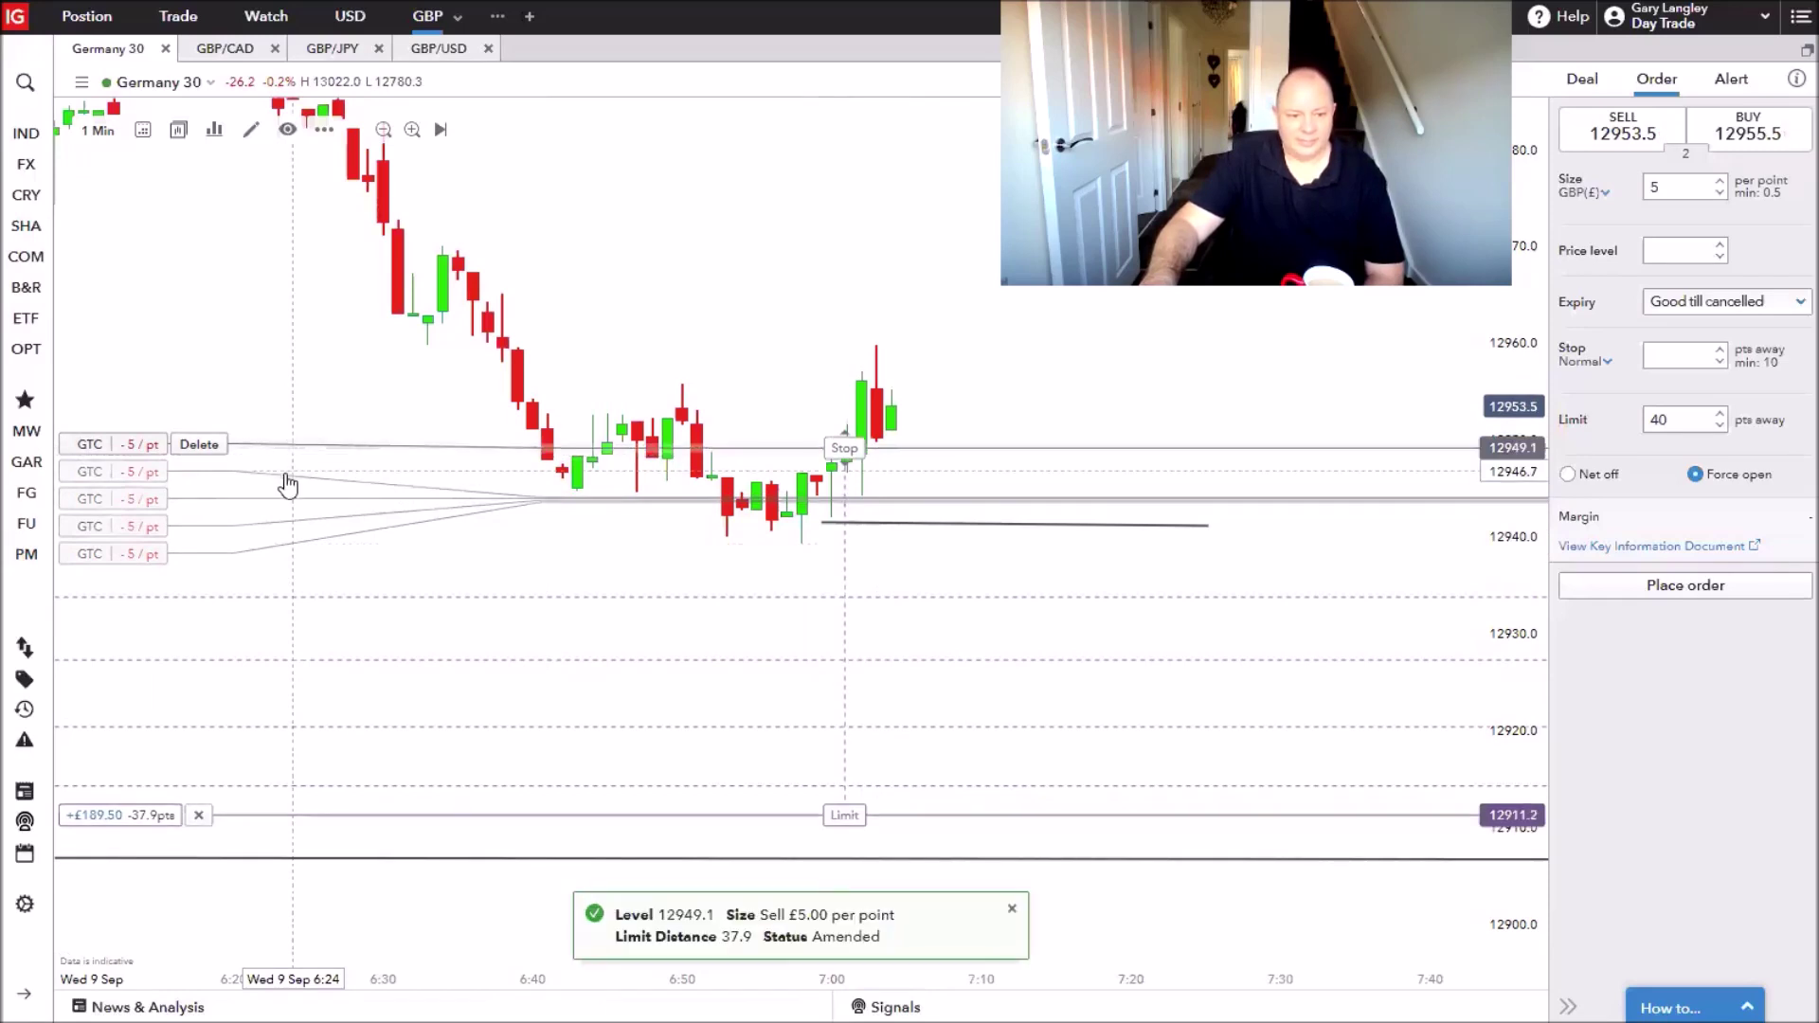
click(285, 469)
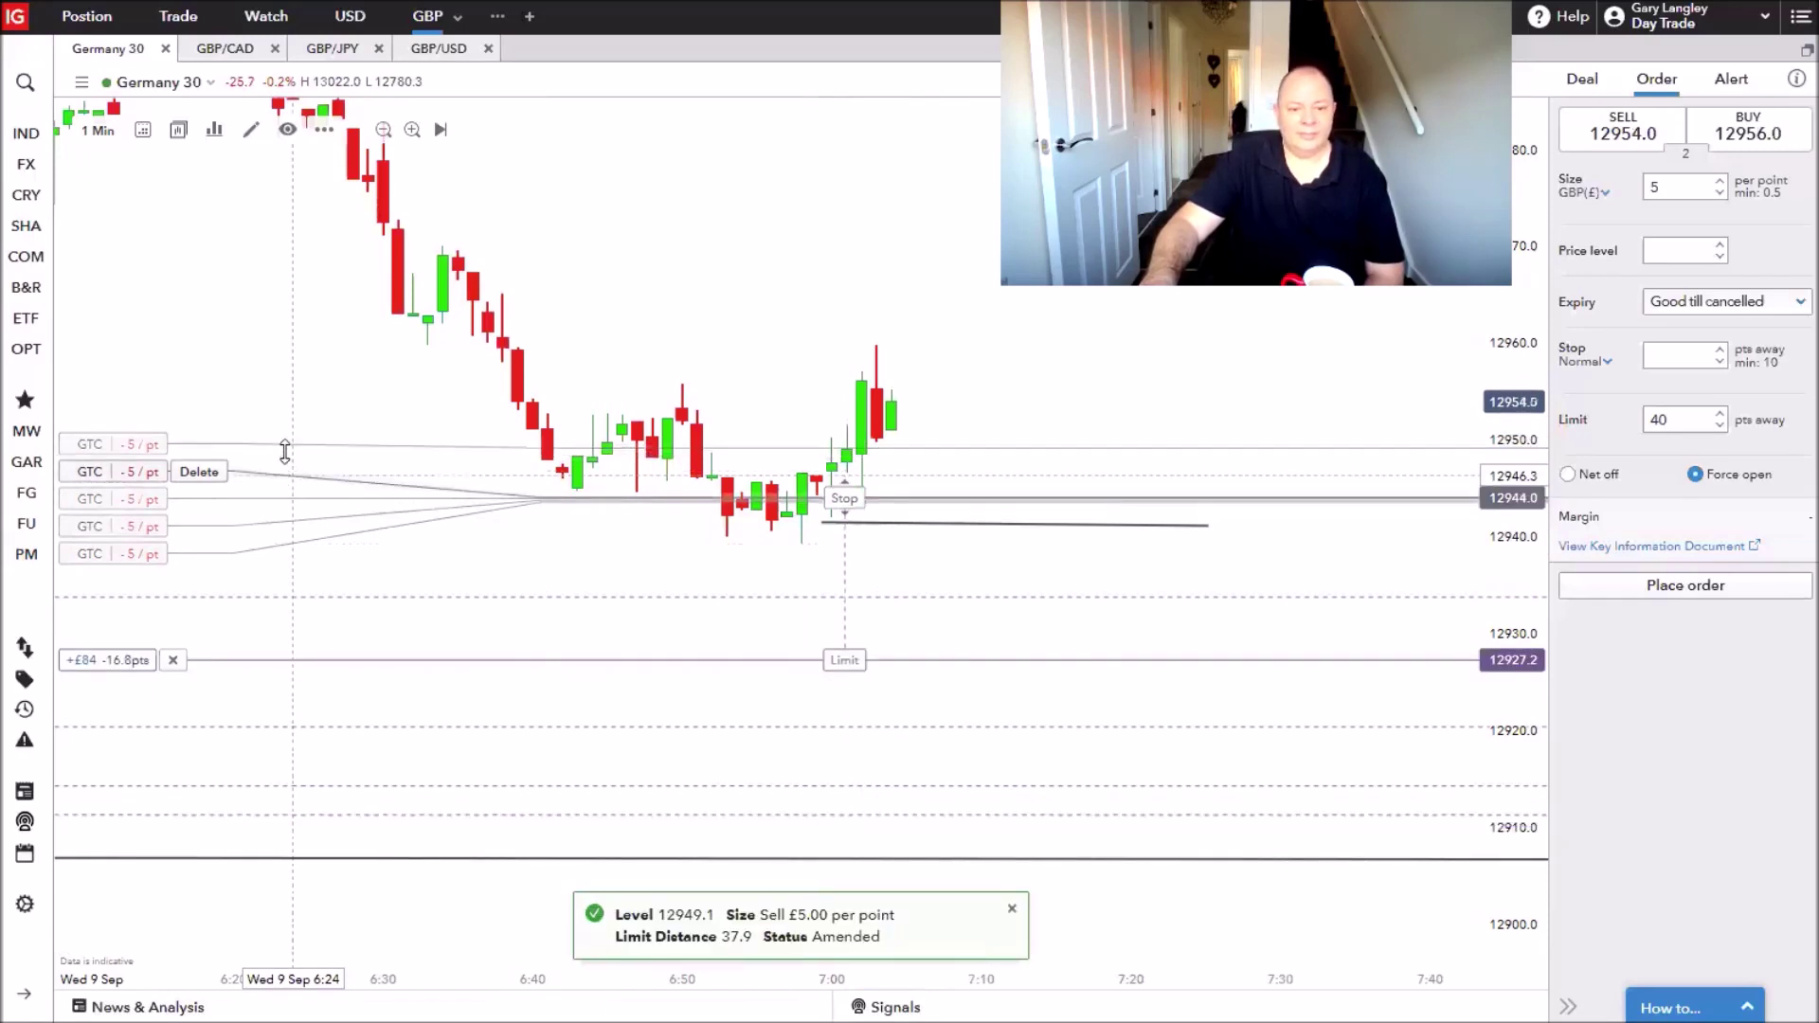
drag(285, 452, 285, 454)
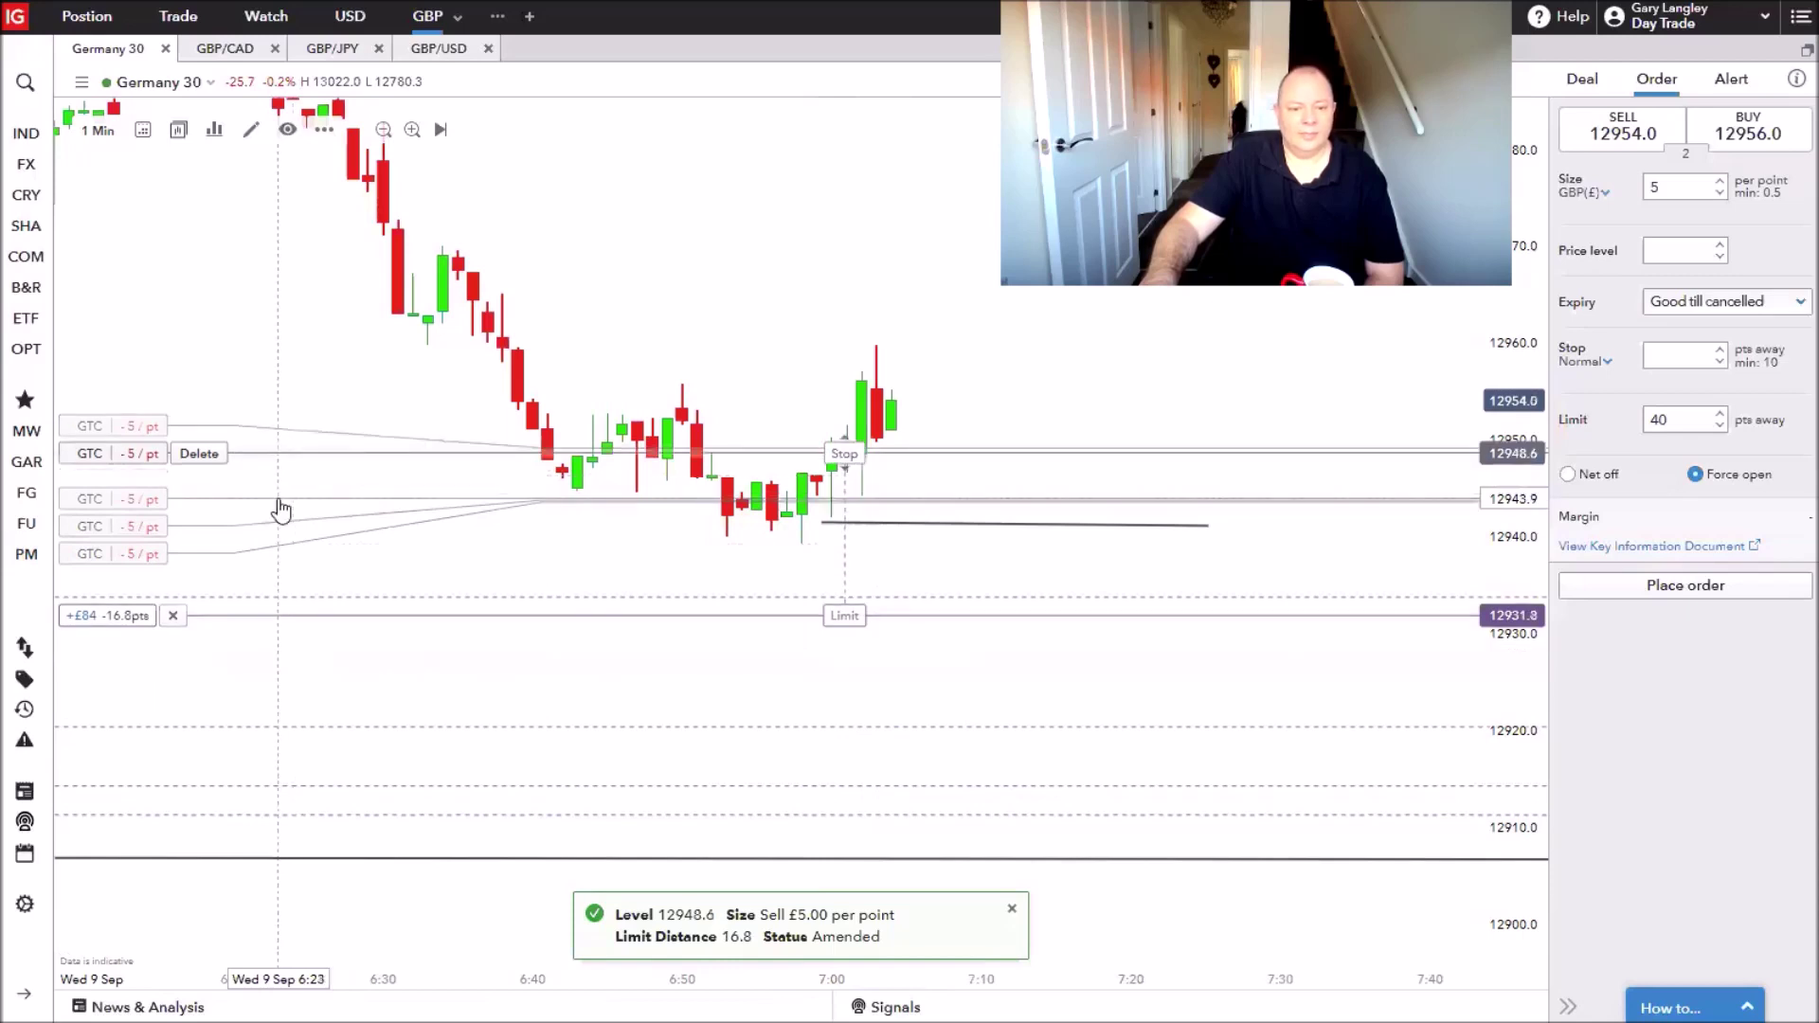
click(278, 488)
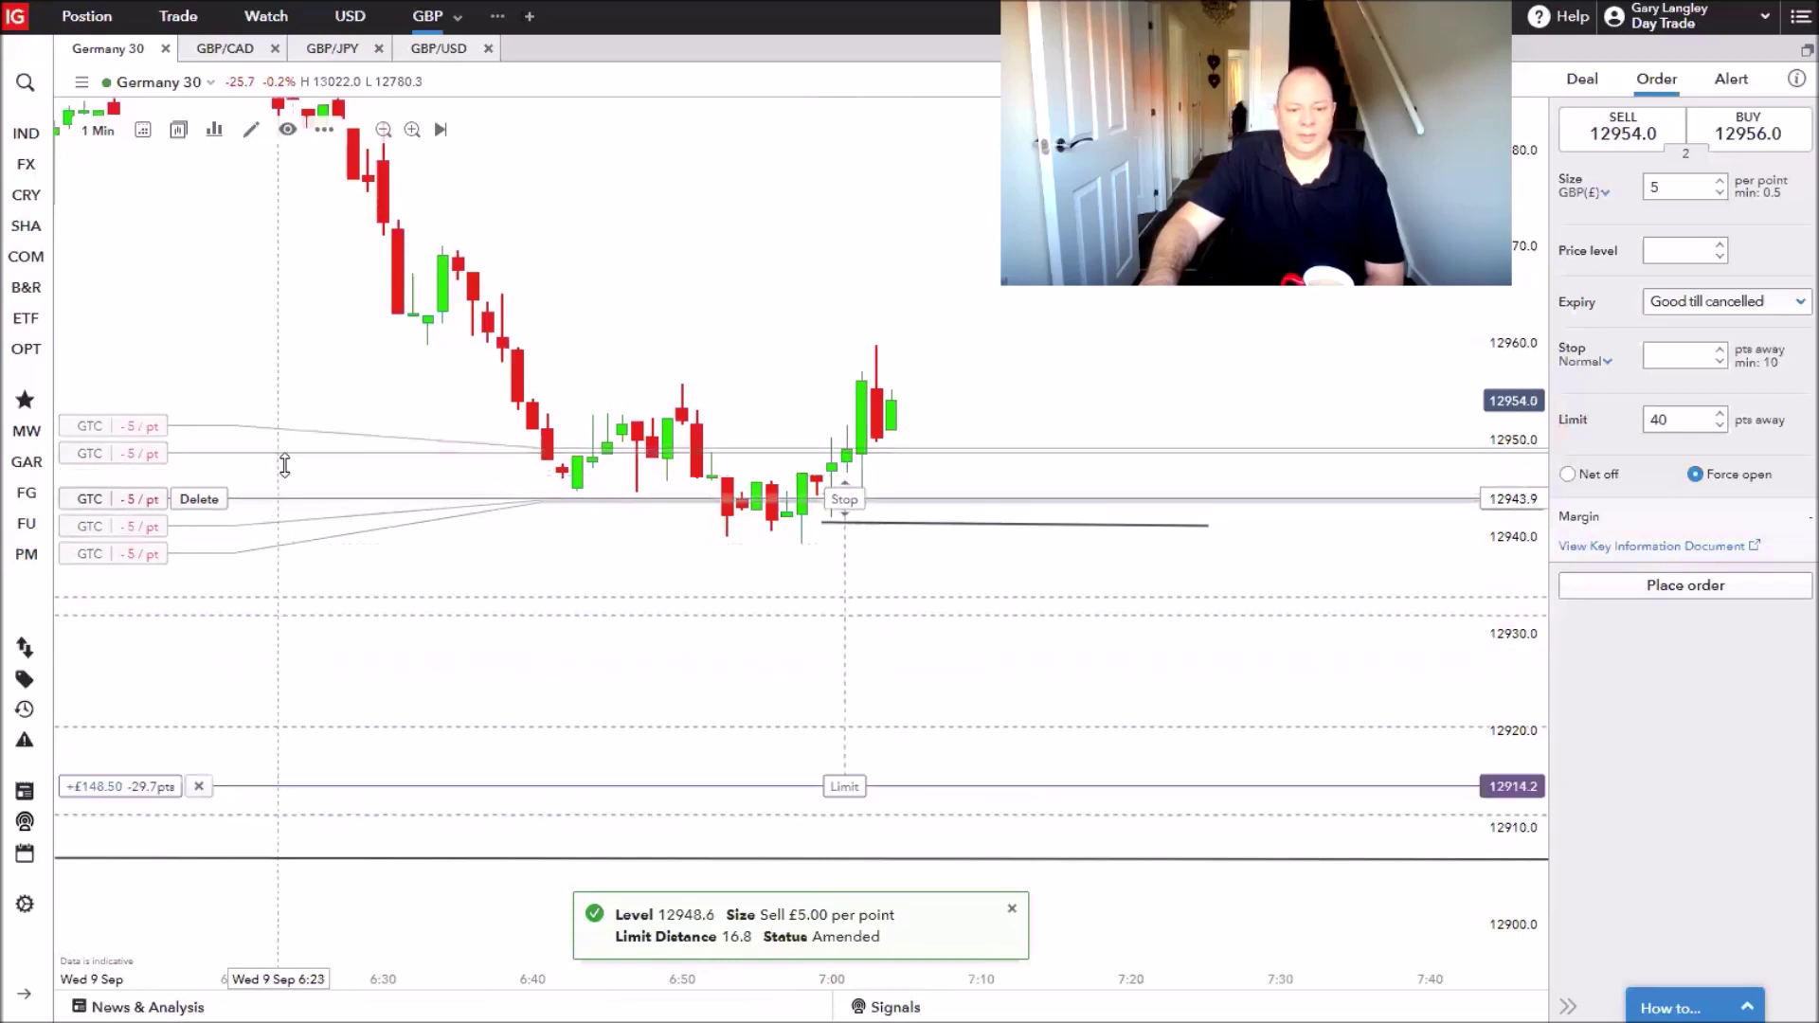
mouse_move(284, 462)
mouse_down()
mouse_move(275, 495)
mouse_move(278, 478)
mouse_up()
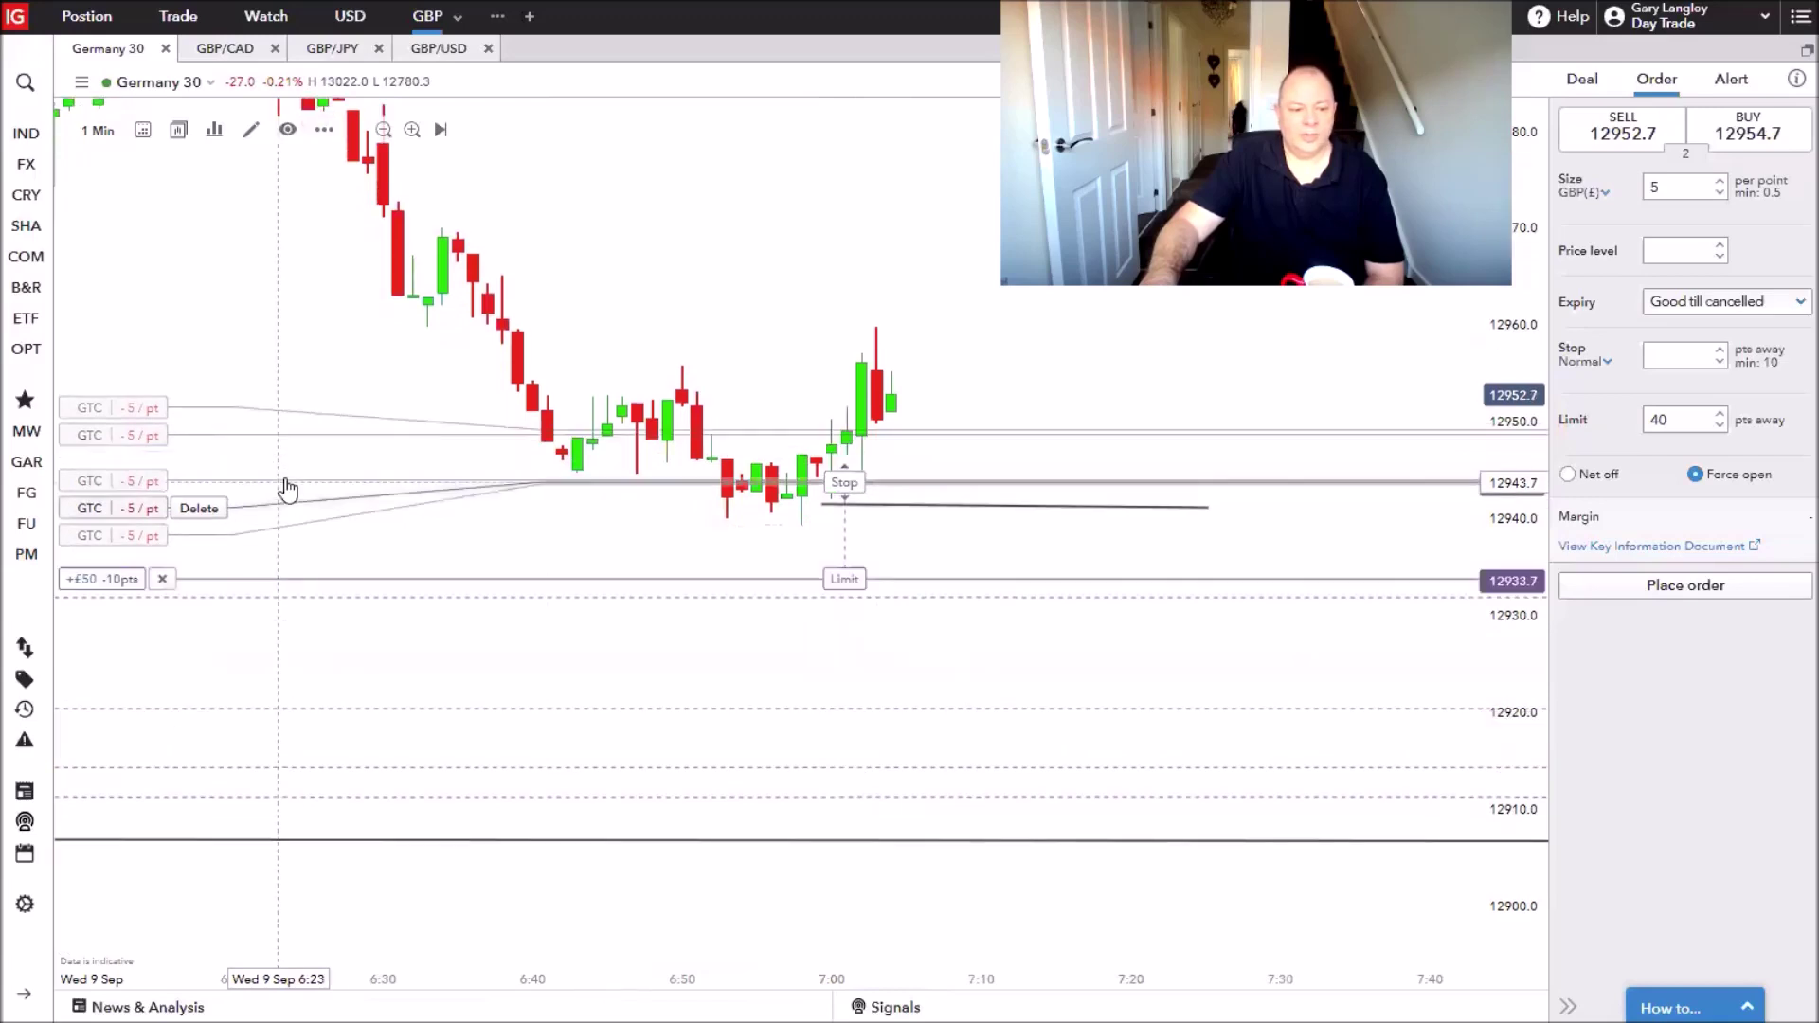
mouse_move(289, 479)
mouse_down()
mouse_move(299, 428)
mouse_move(292, 478)
mouse_up()
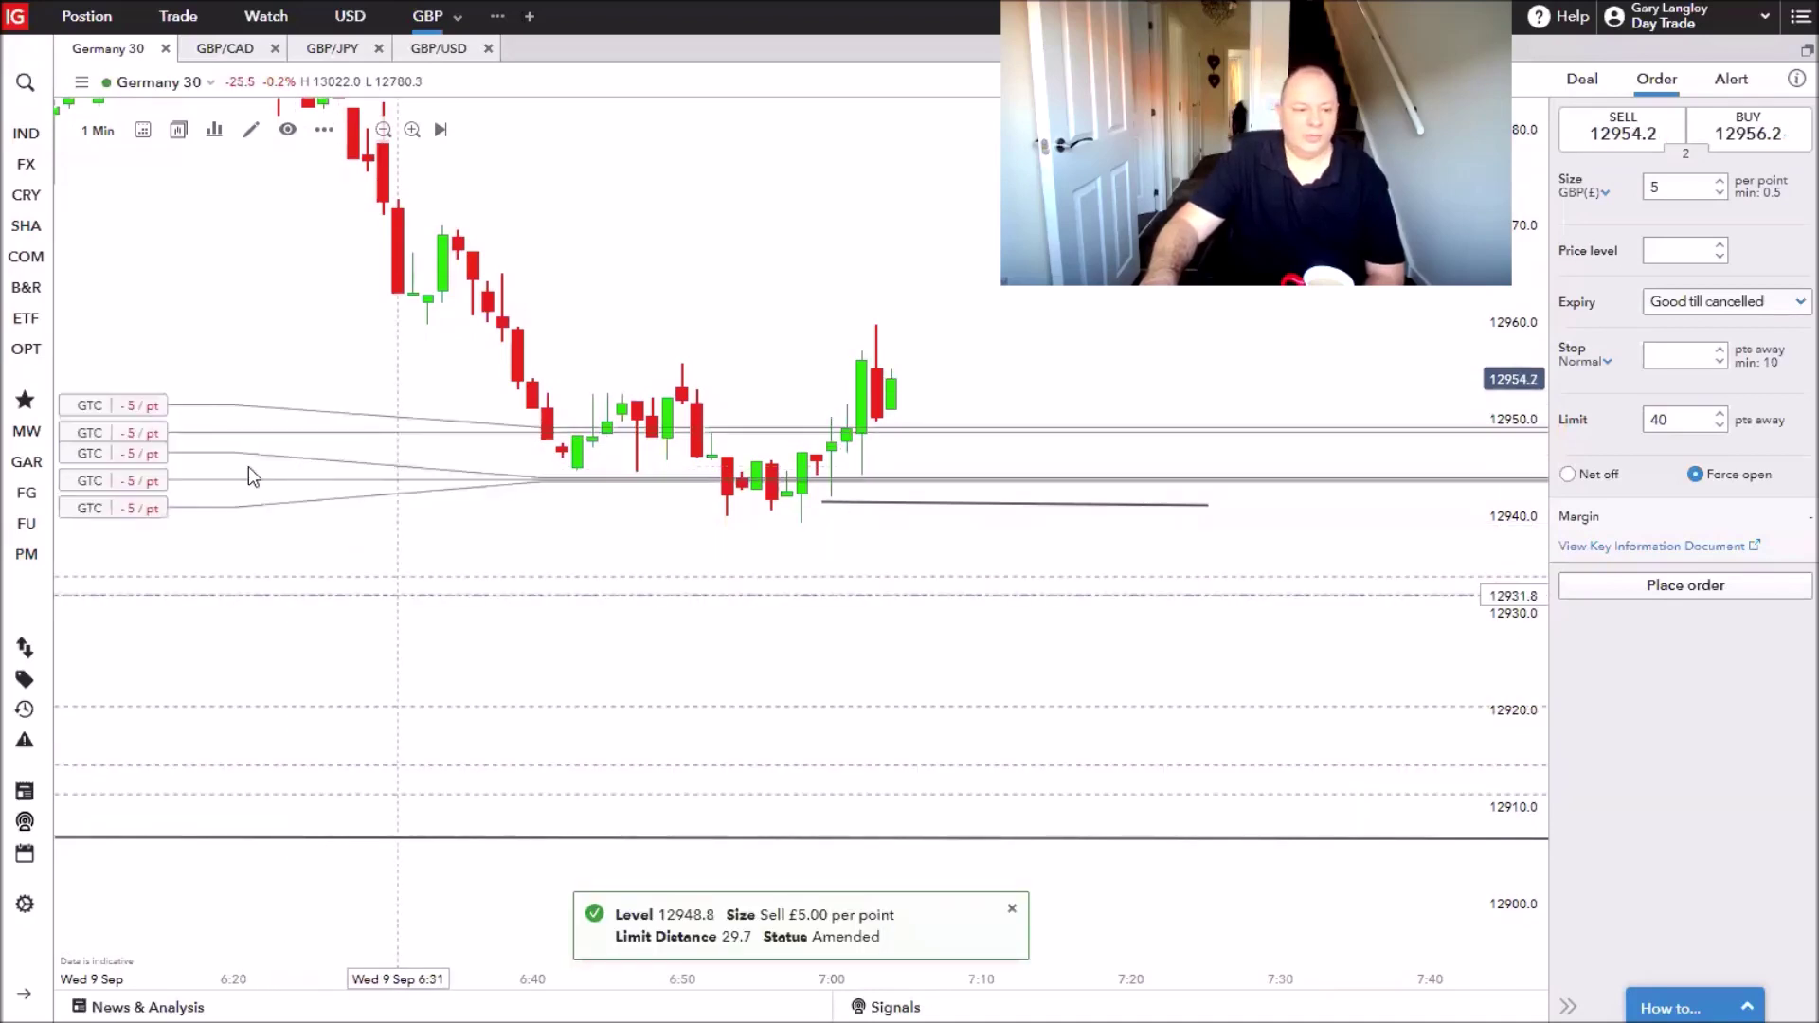
mouse_move(275, 478)
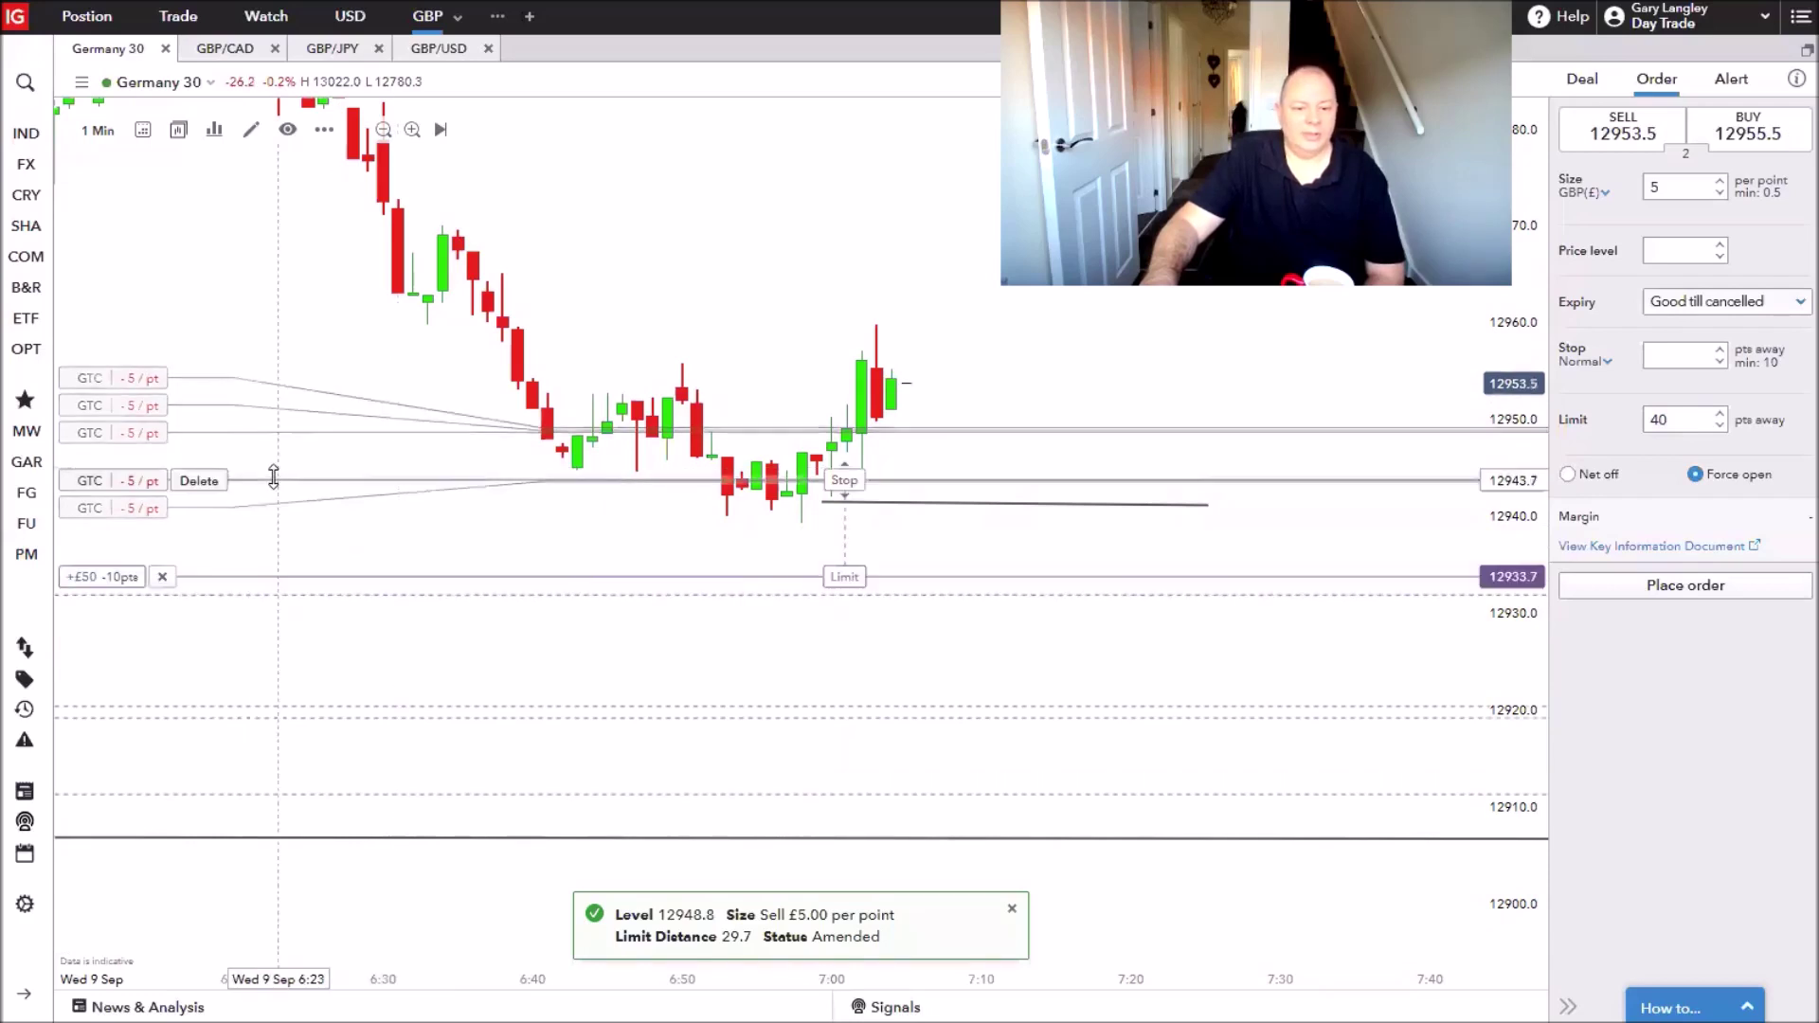
drag(274, 476, 284, 434)
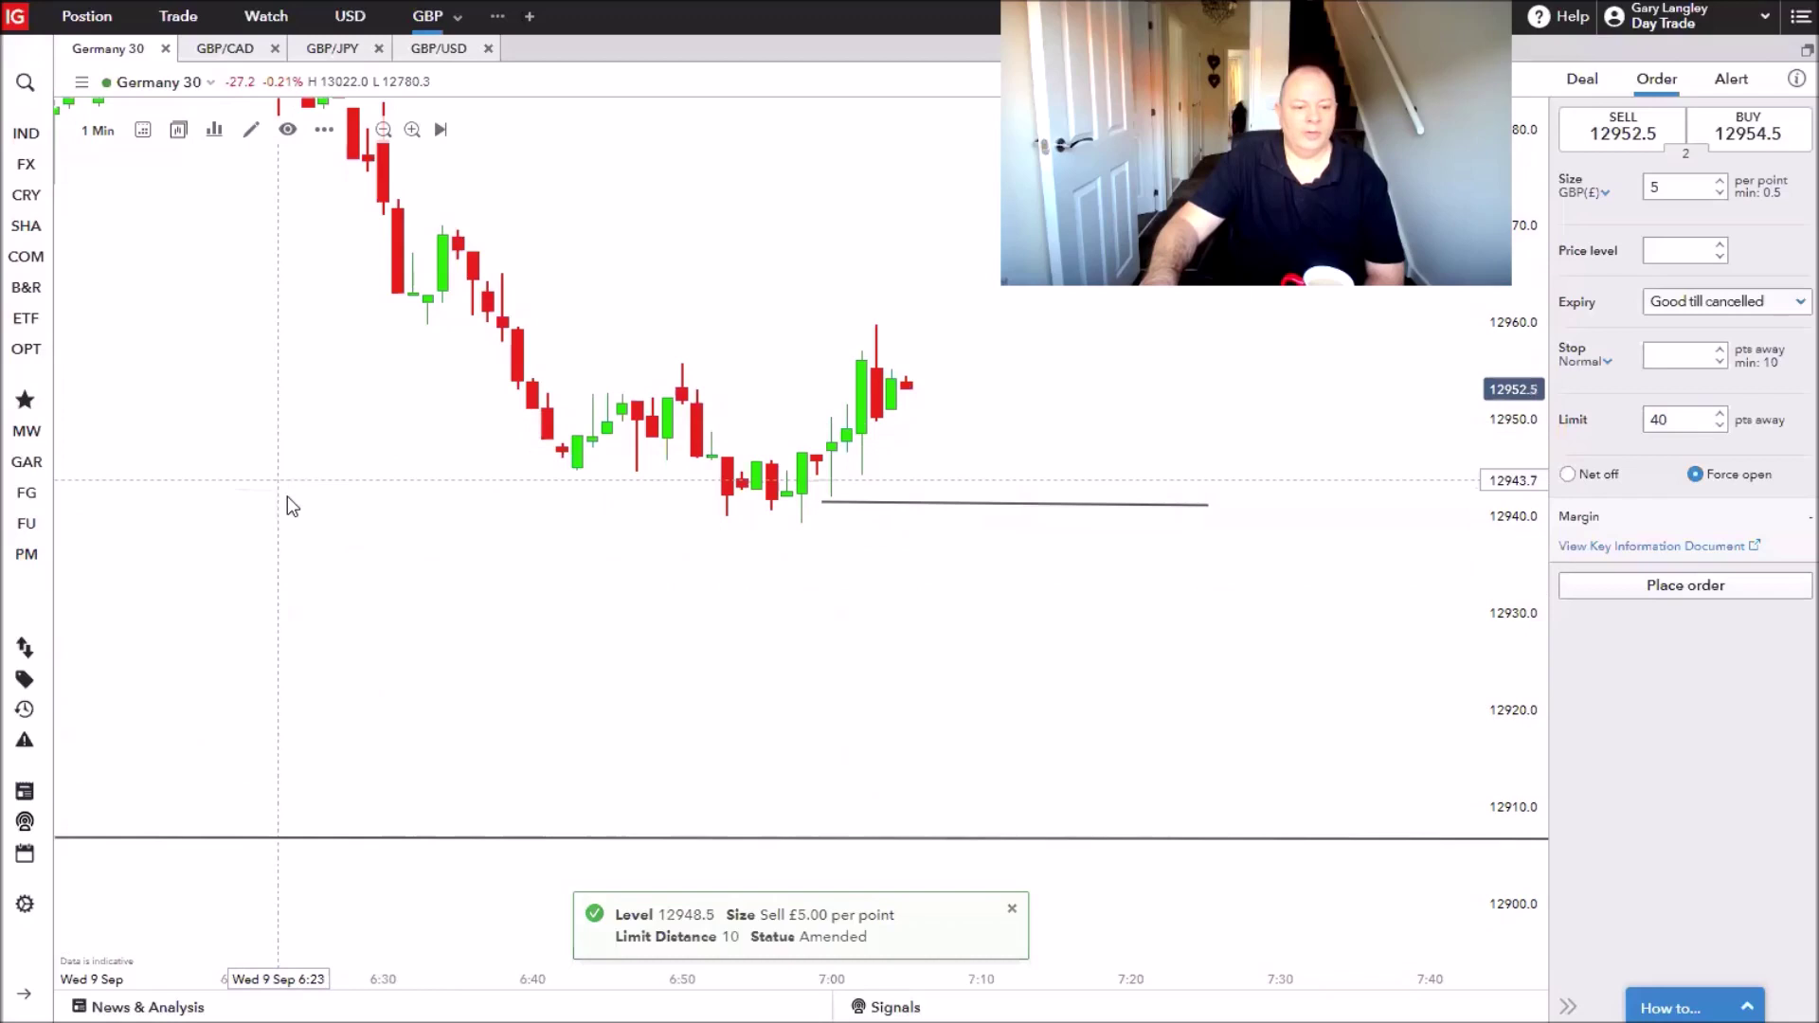
drag(294, 487, 305, 436)
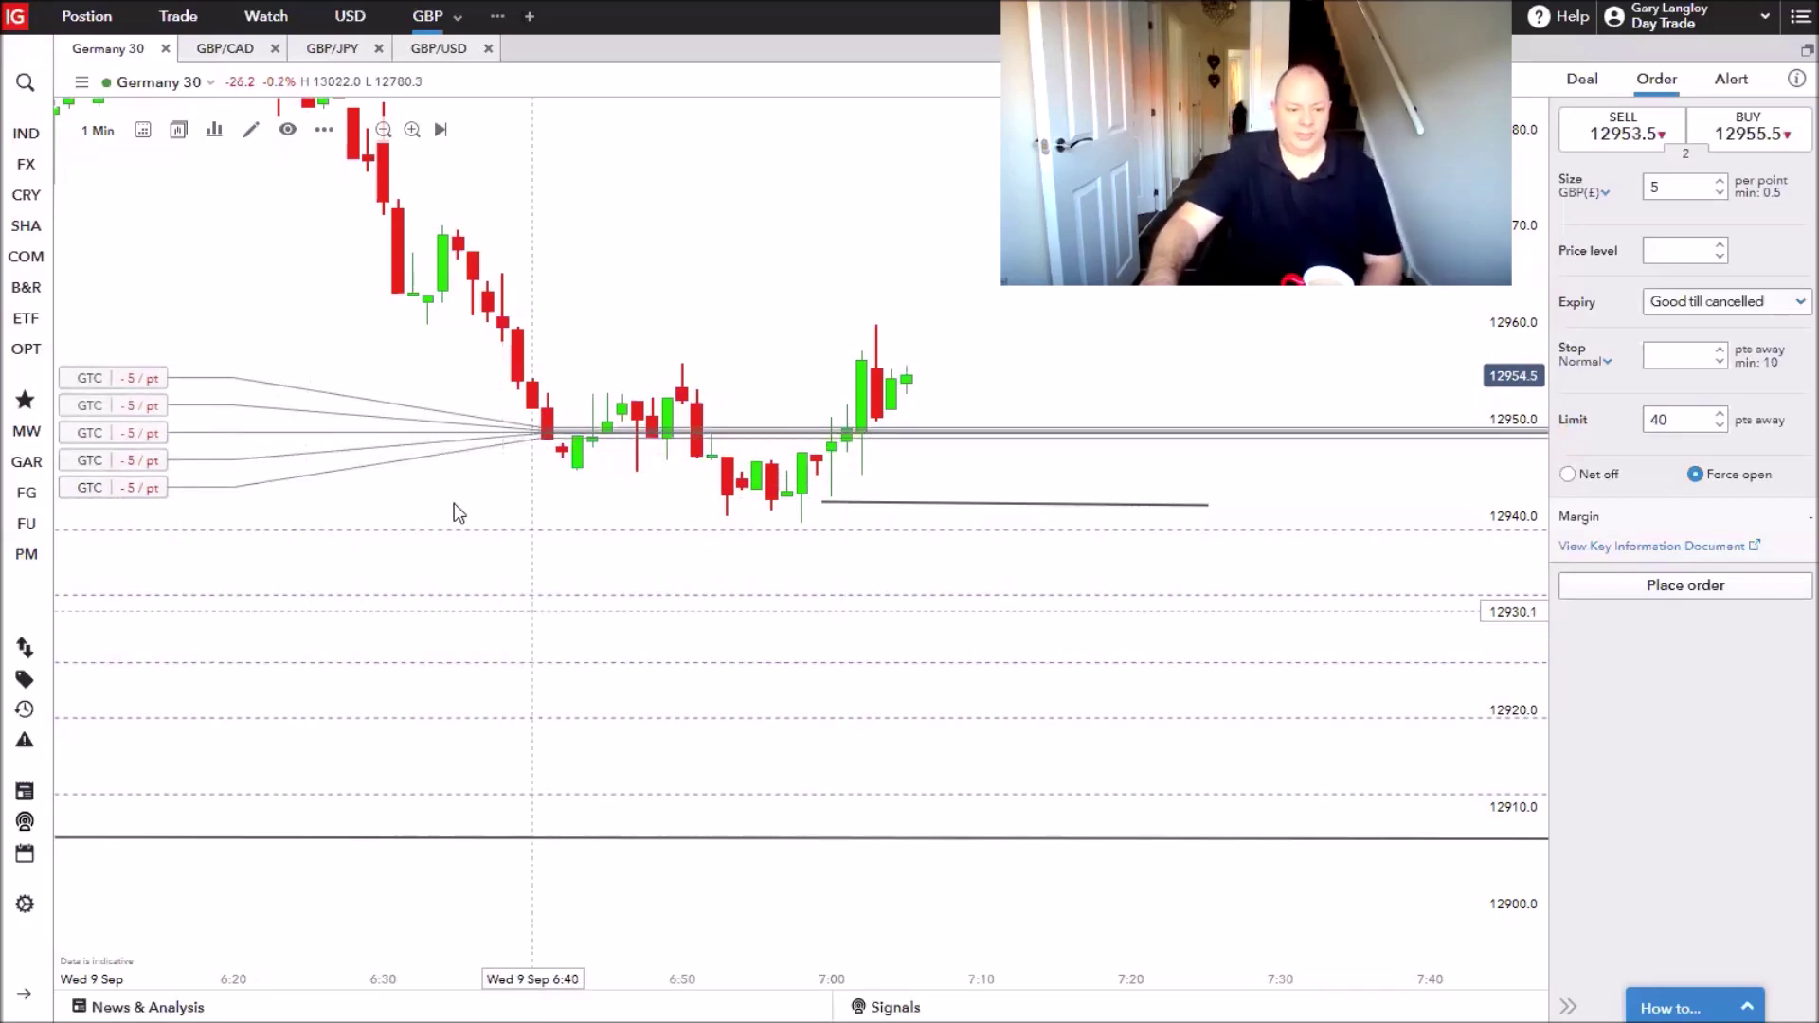
Draw a Fibonacci extension from the order level down to the low and back up near 12950.
right_click(491, 560)
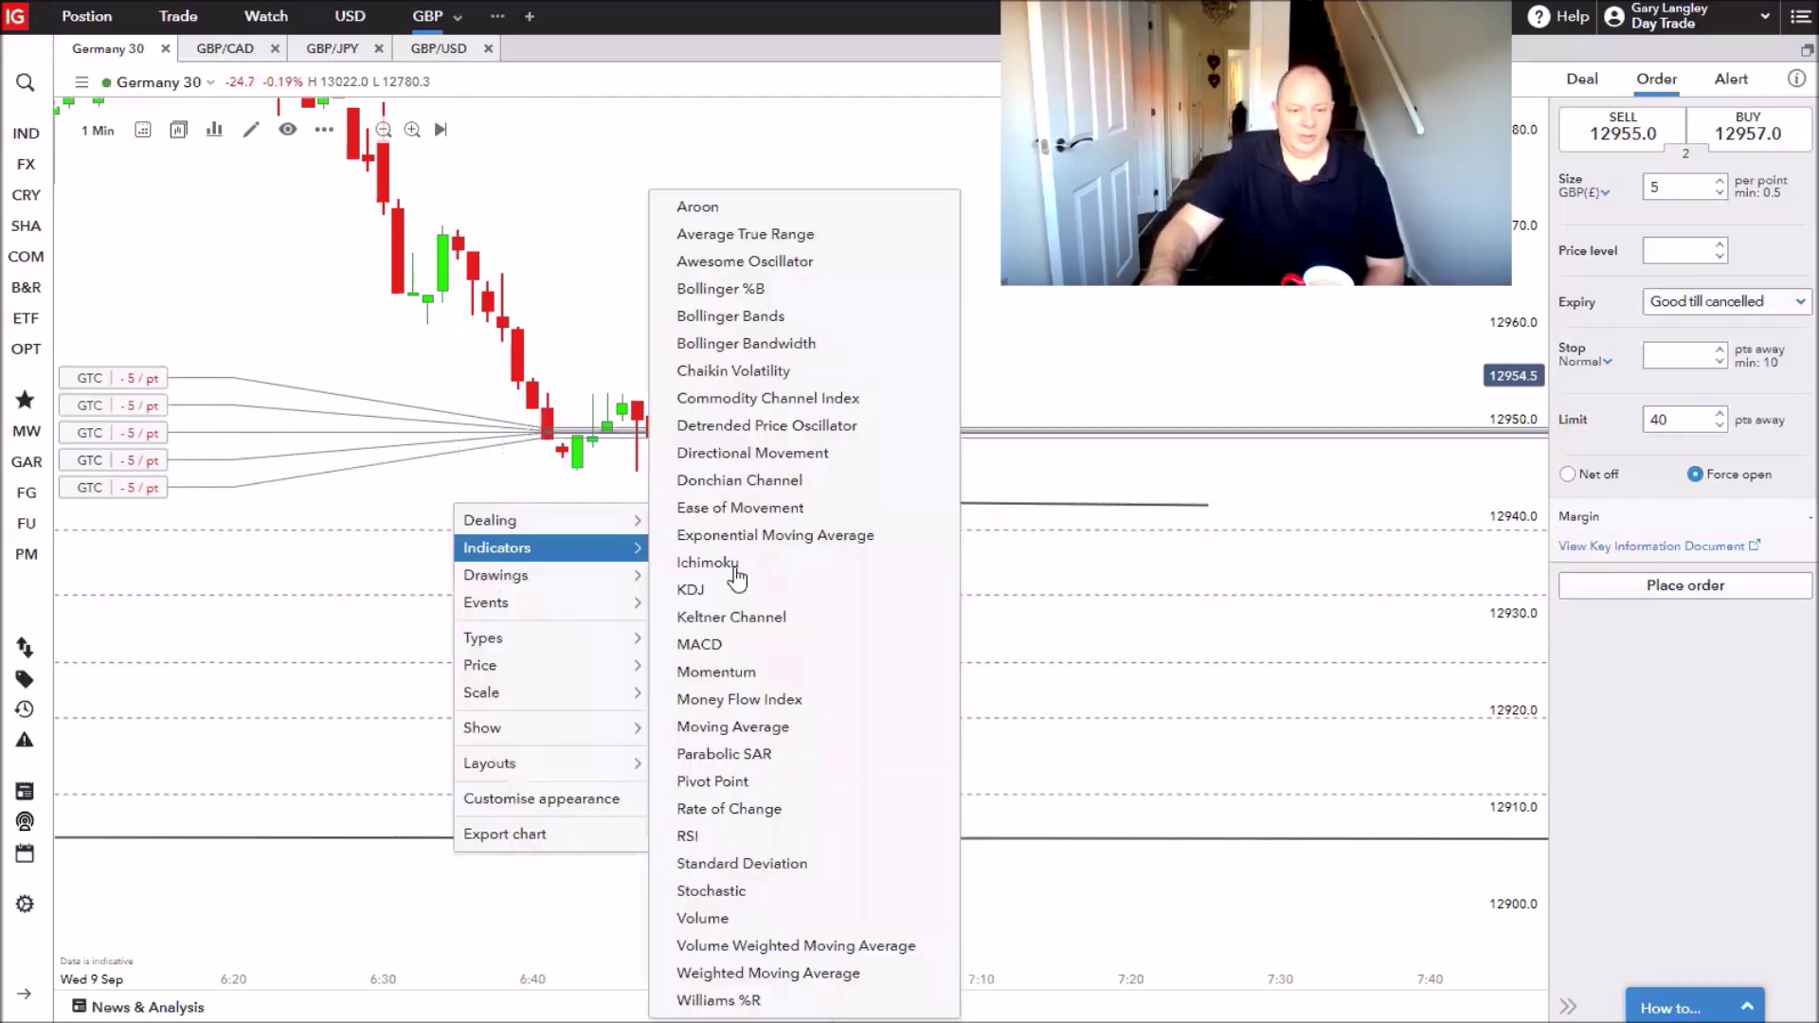
mouse_move(495, 575)
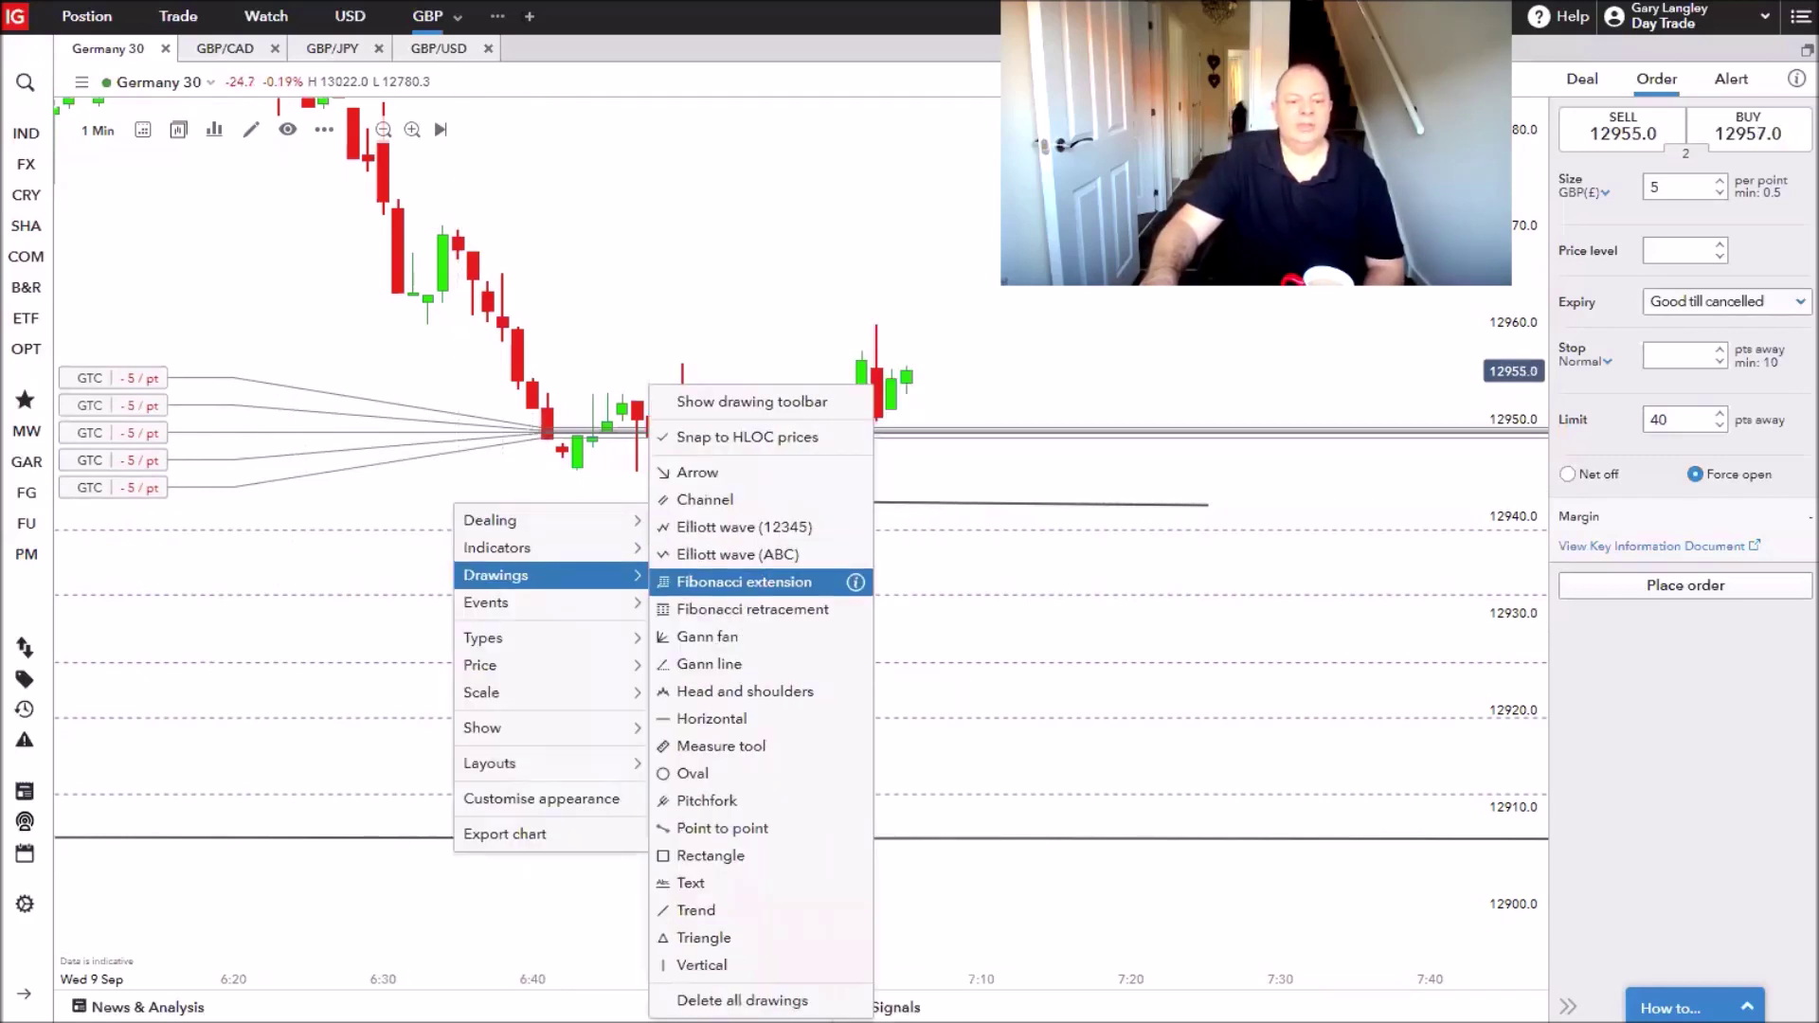
click(744, 581)
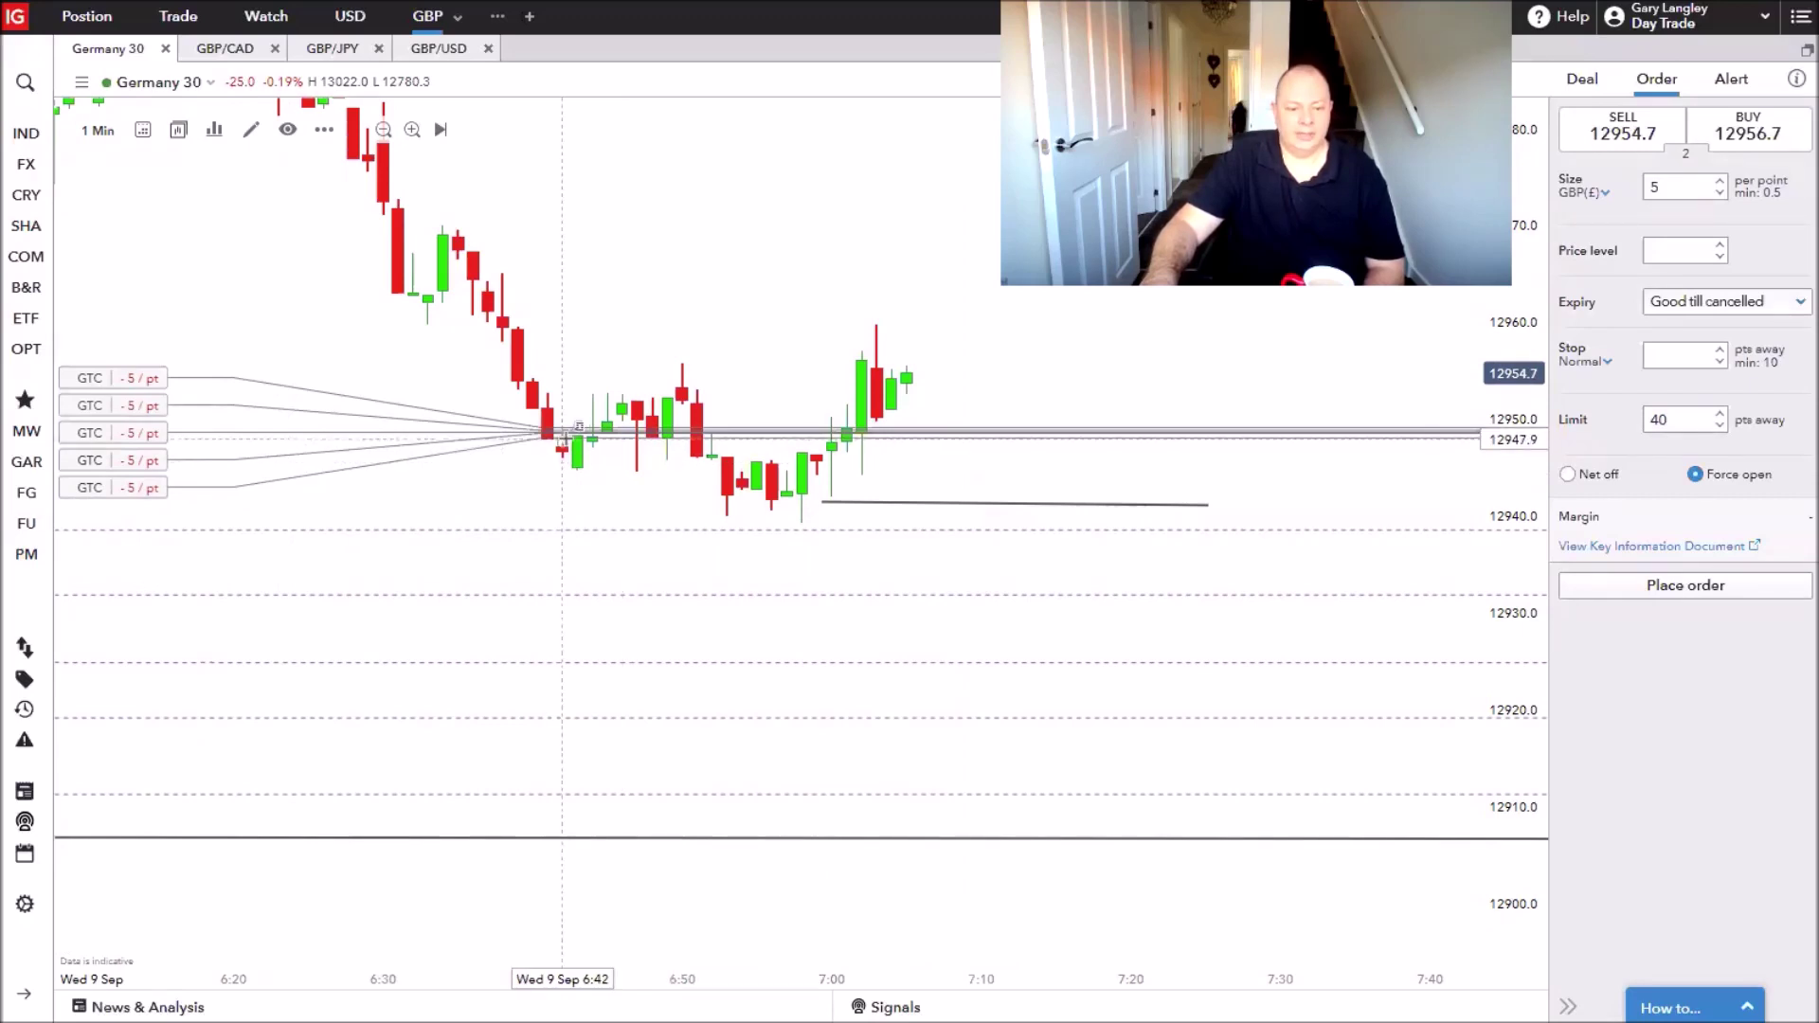
drag(562, 439, 620, 831)
click(620, 830)
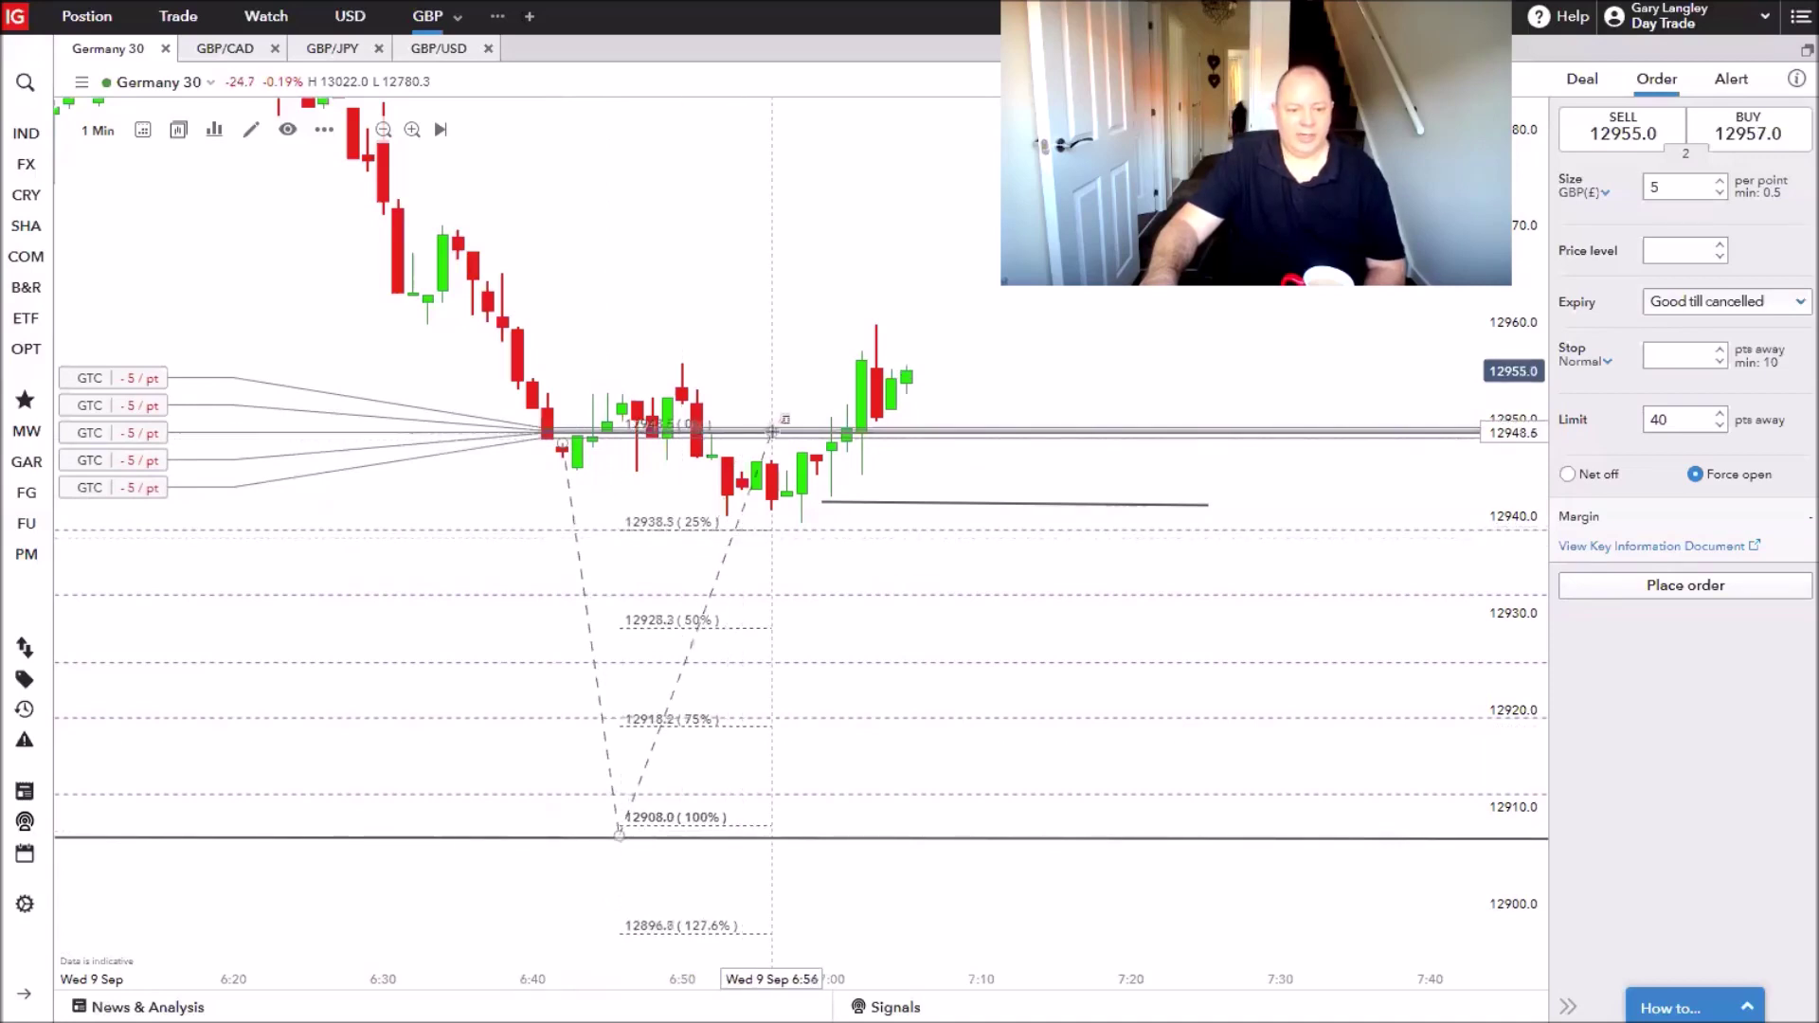
click(773, 432)
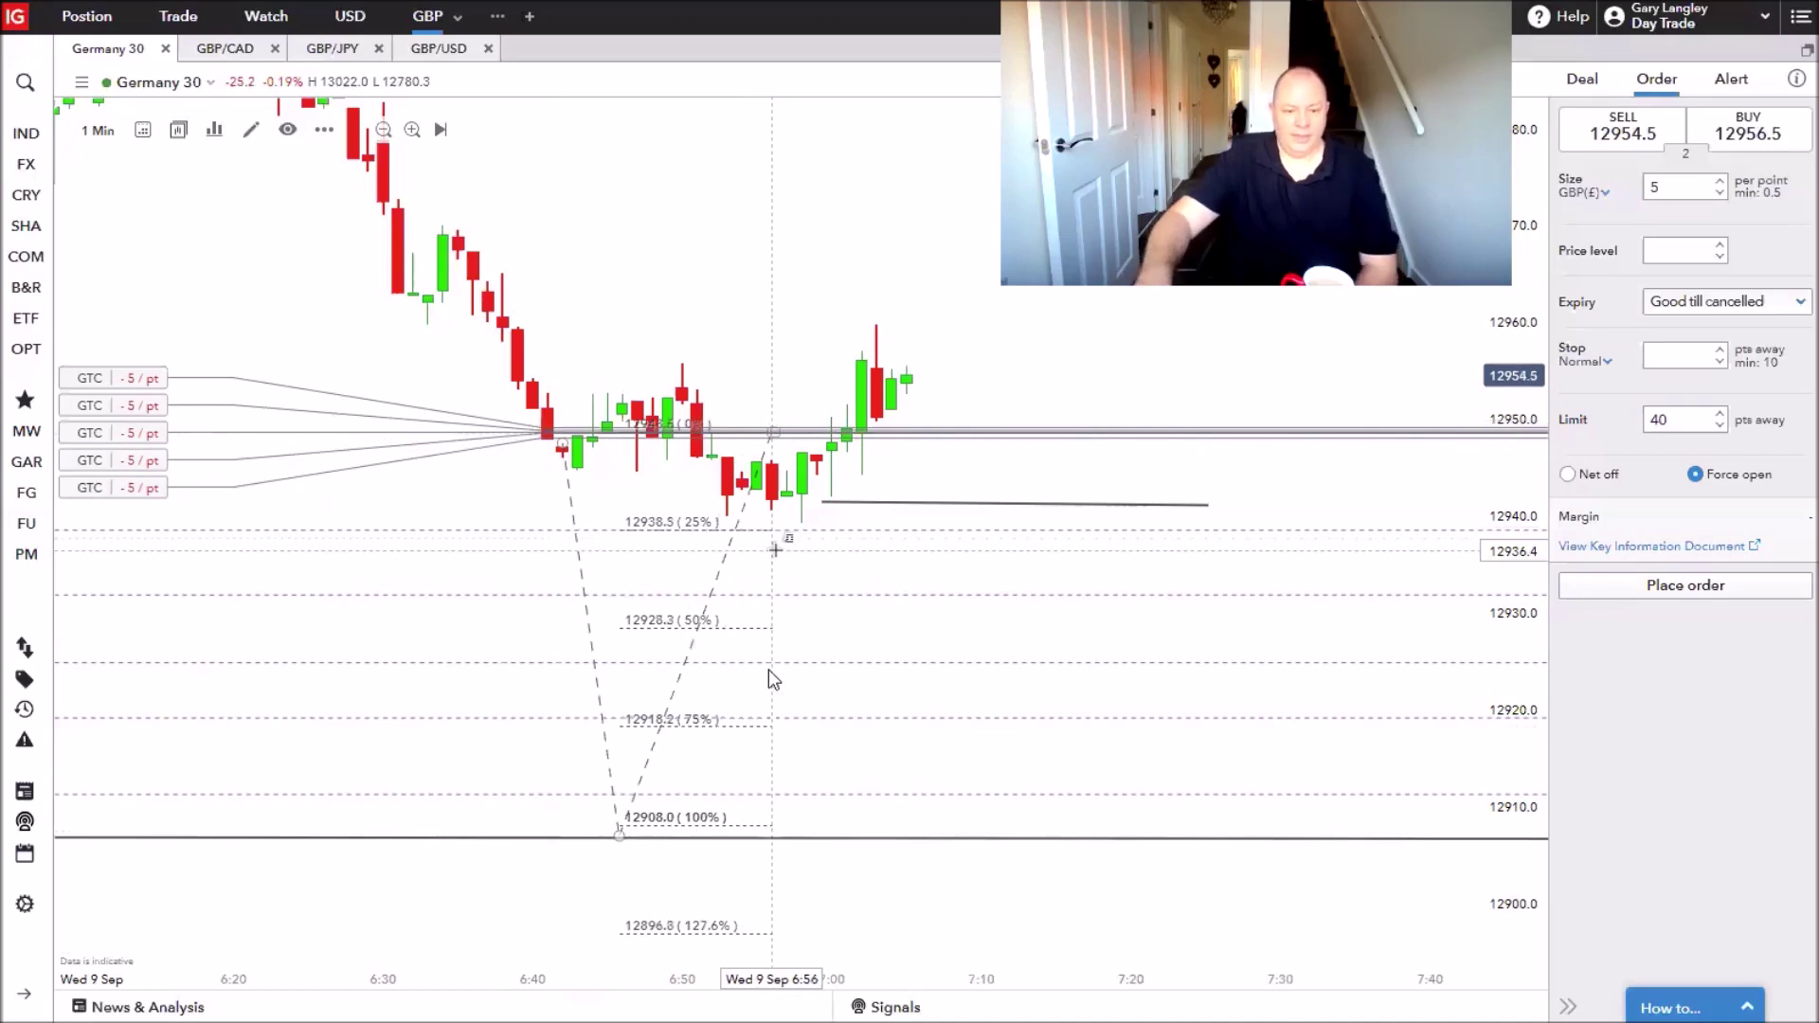
Drag the orders' limits onto the Fibonacci 50% and 100% levels and around 12923.
click(833, 593)
drag(844, 595, 834, 625)
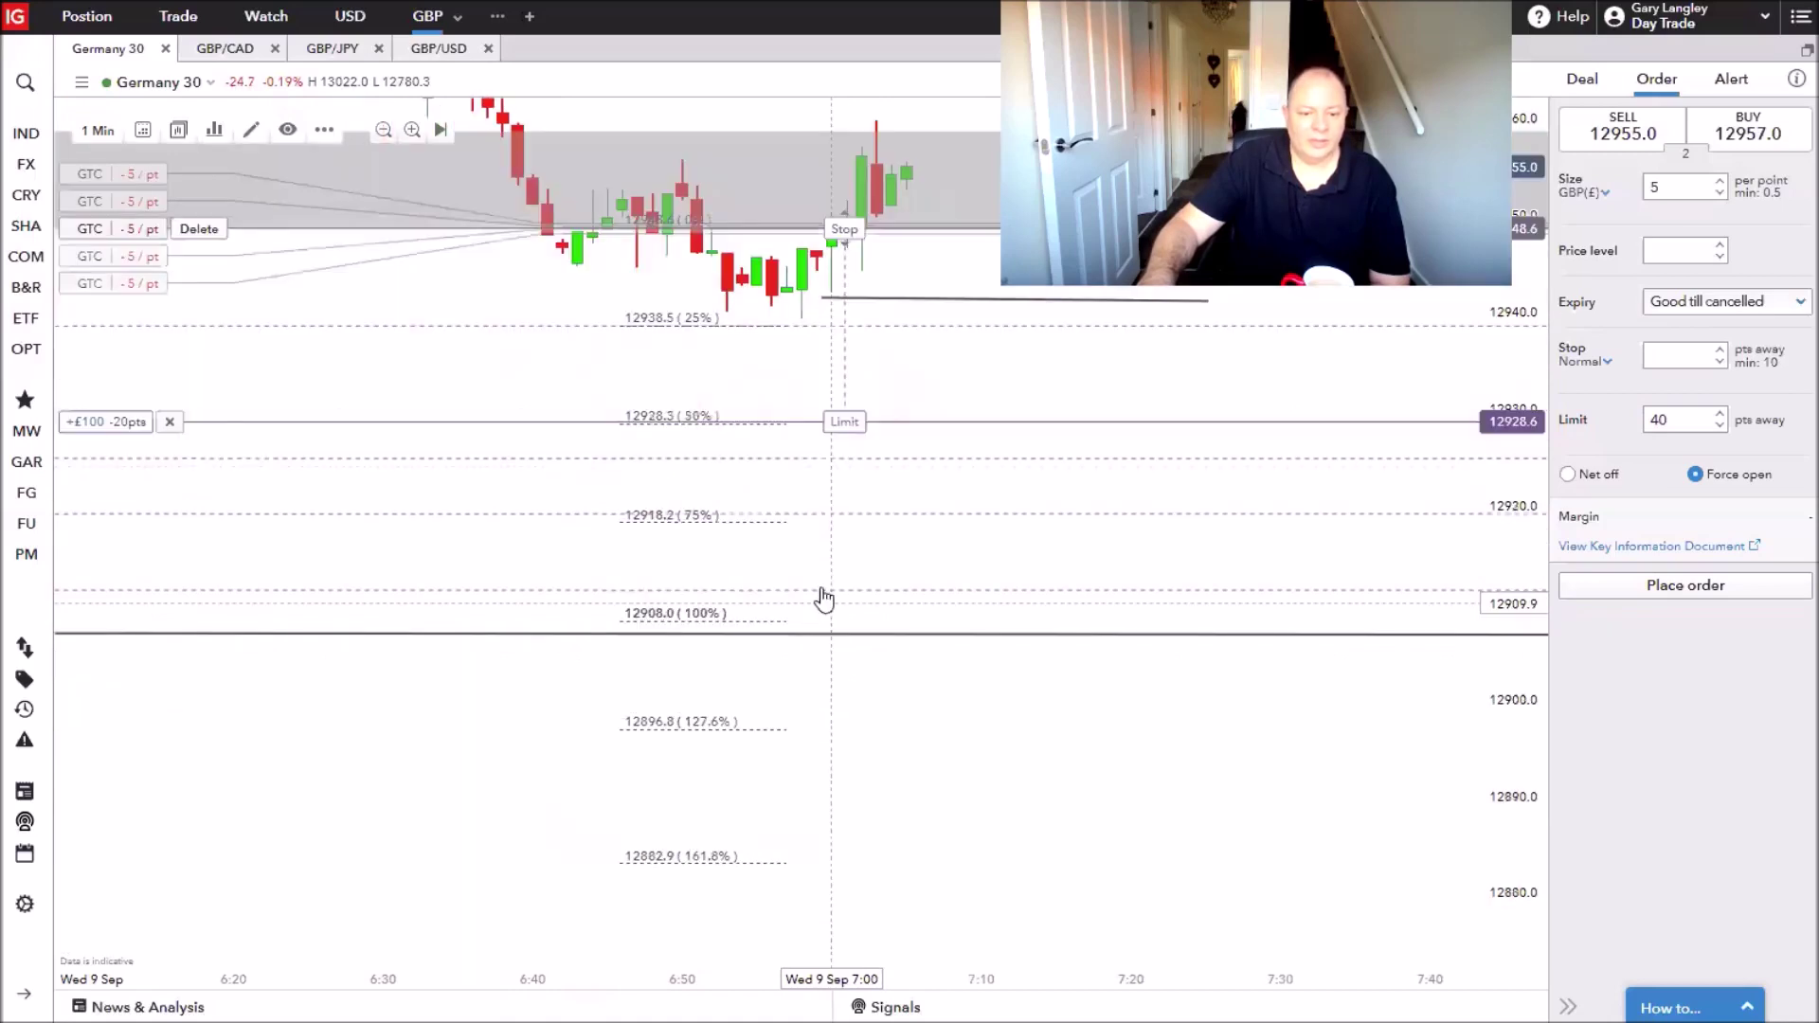
drag(812, 643, 804, 728)
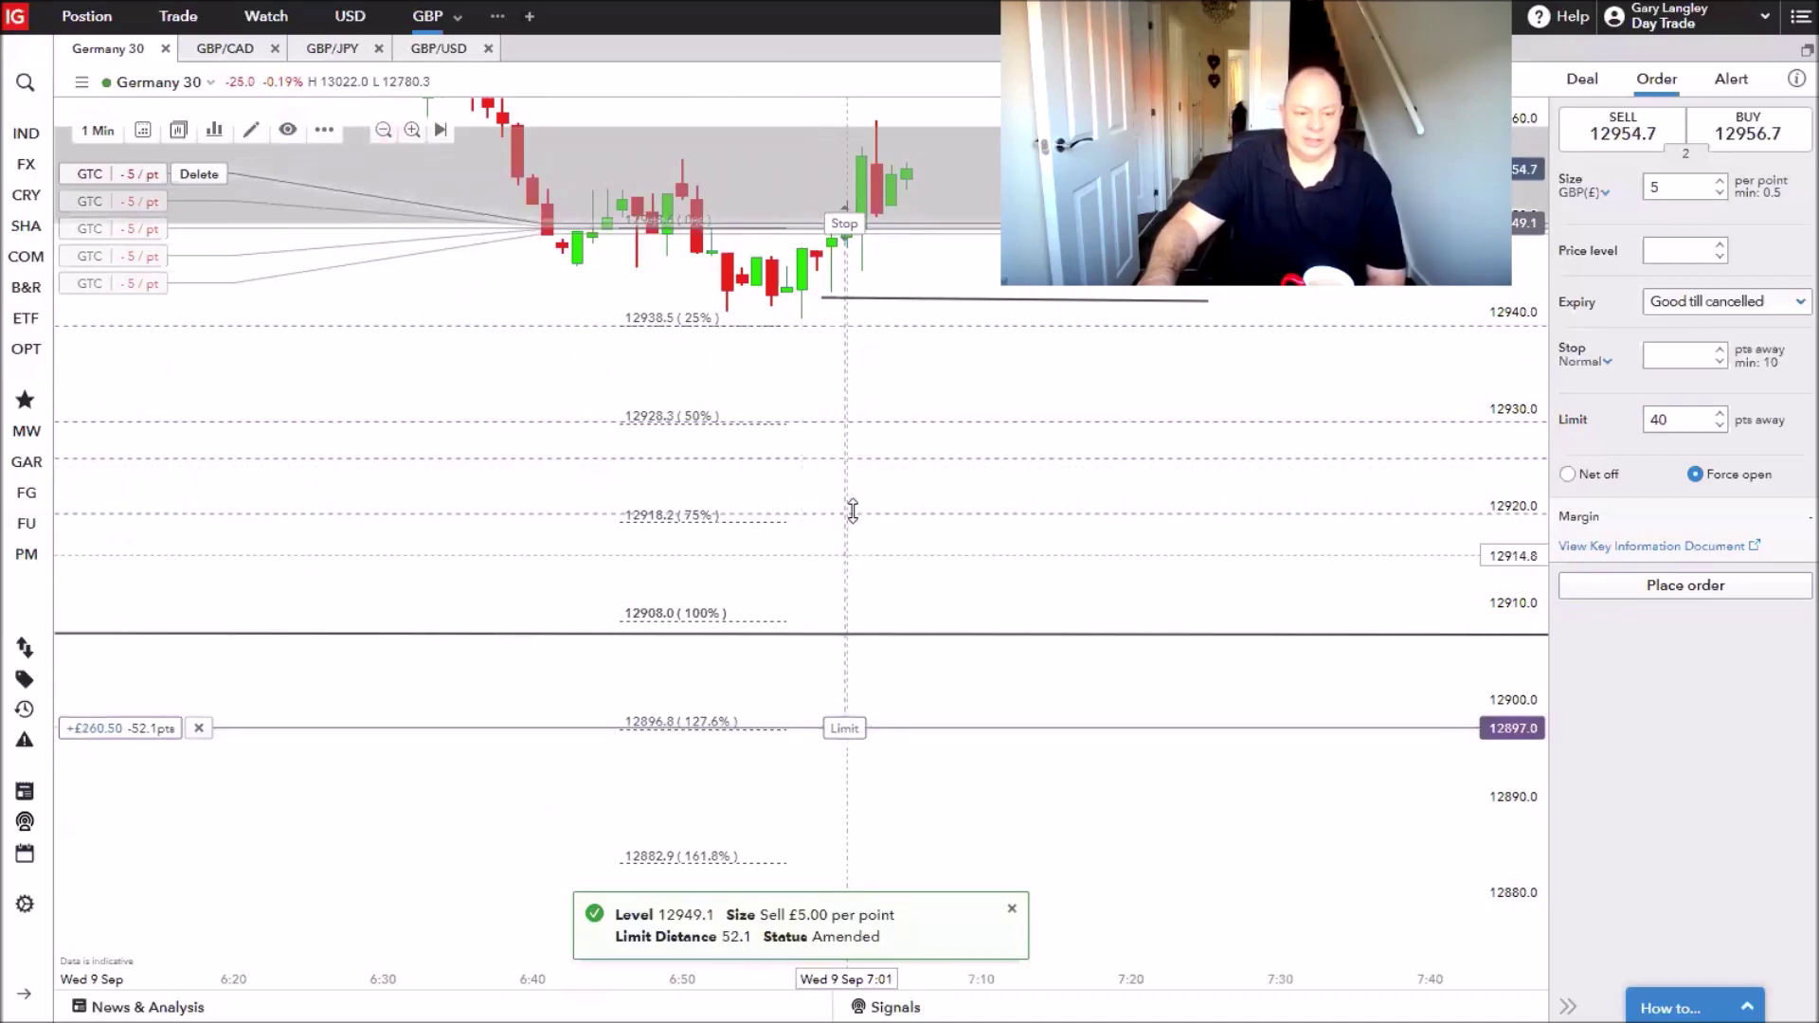
drag(853, 512, 846, 612)
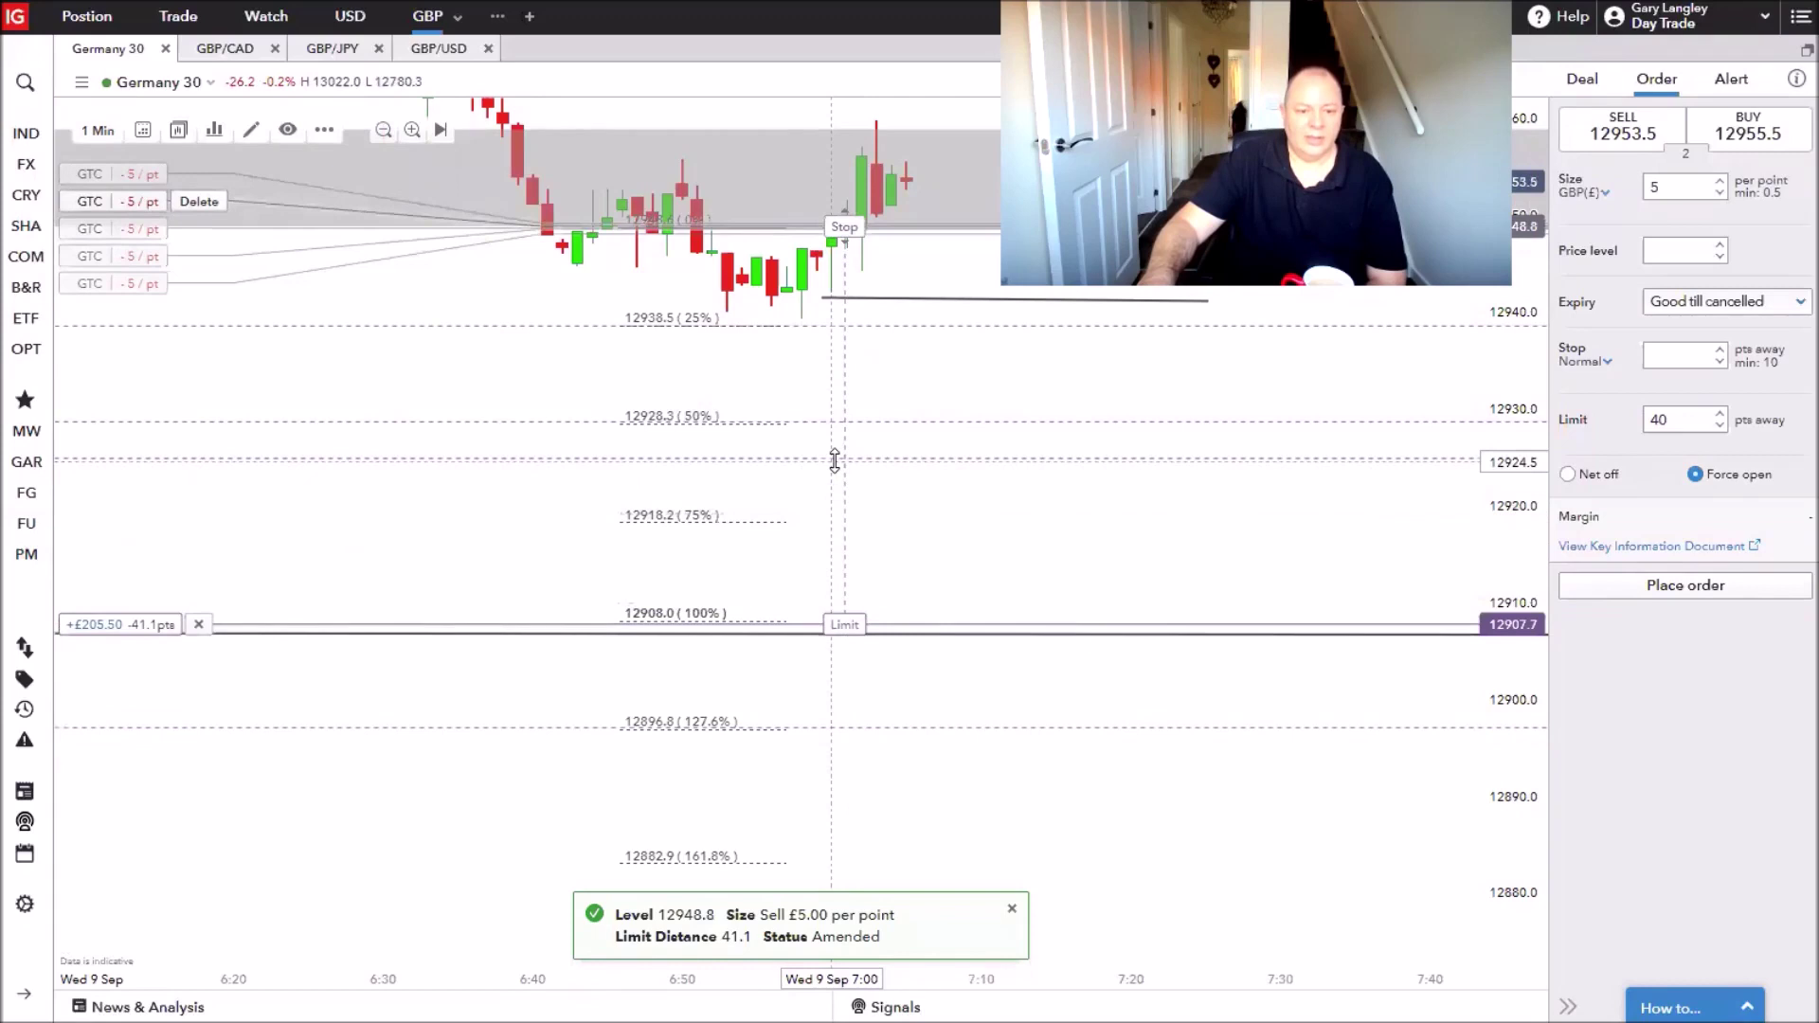
drag(838, 473, 827, 521)
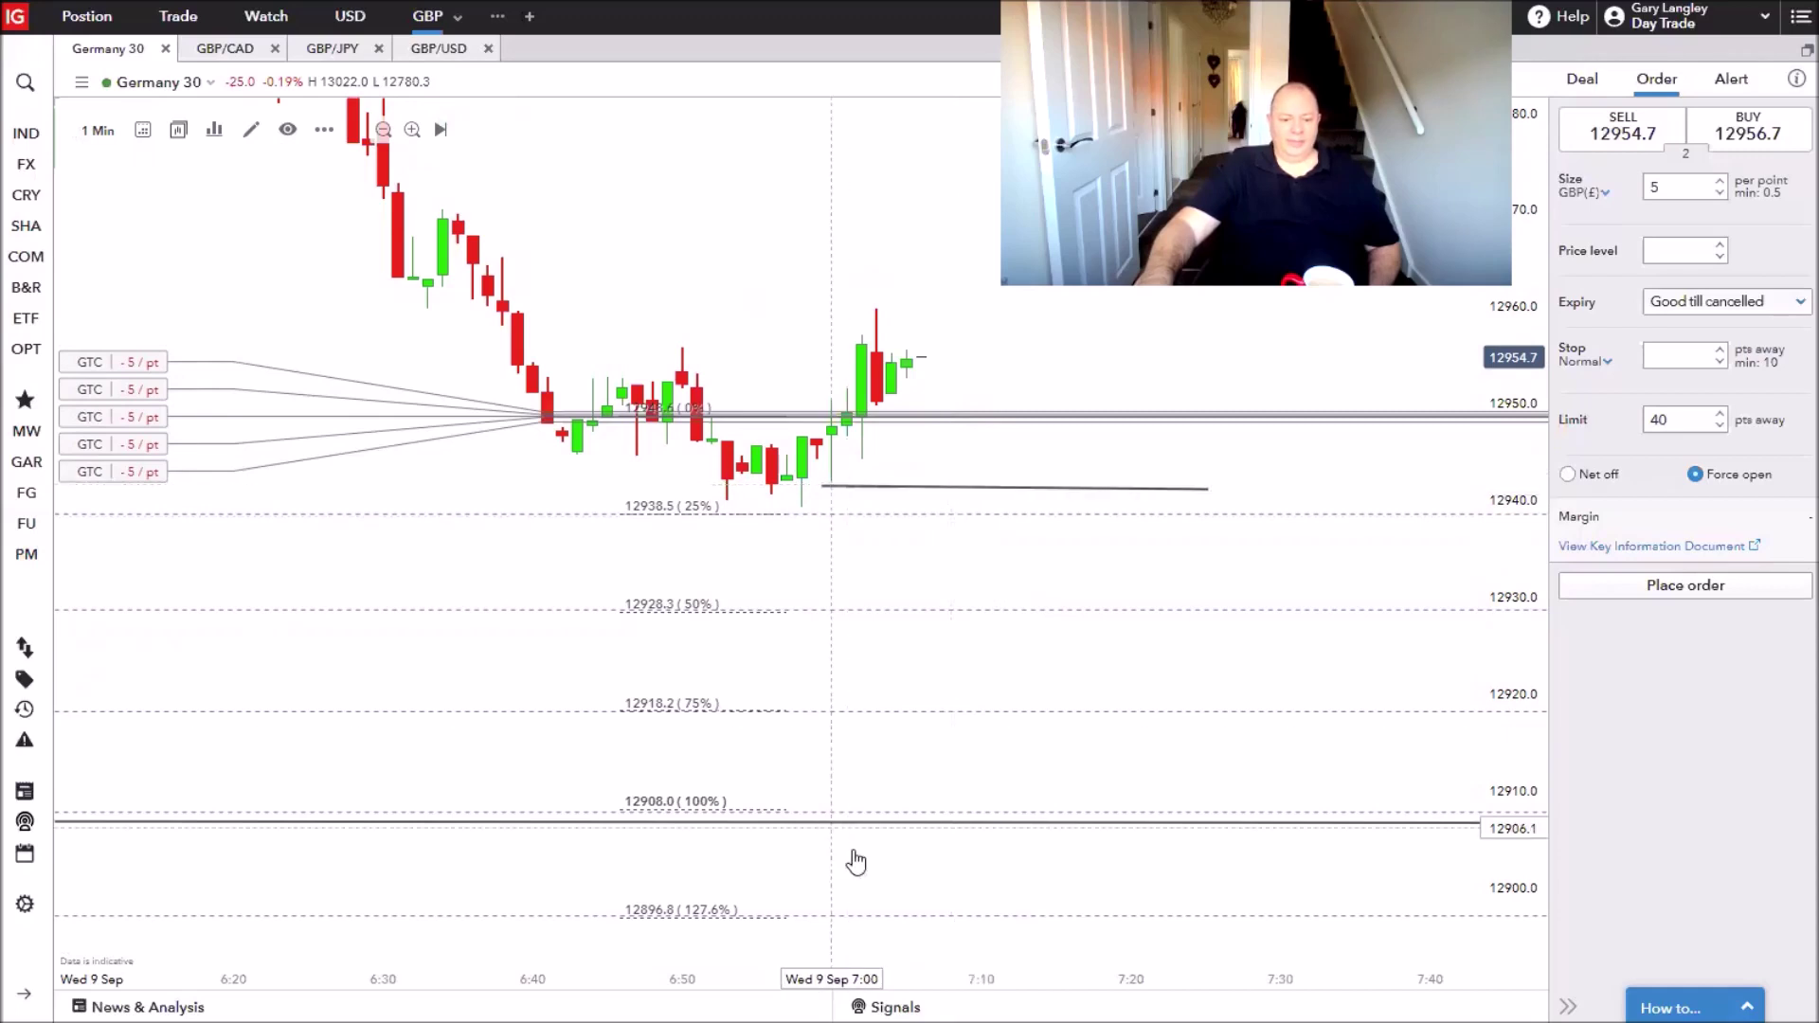
Reposition the horizontal line at the 12908 (100%) Fibonacci level and switch the chart to 1-minute candles.
right_click(826, 823)
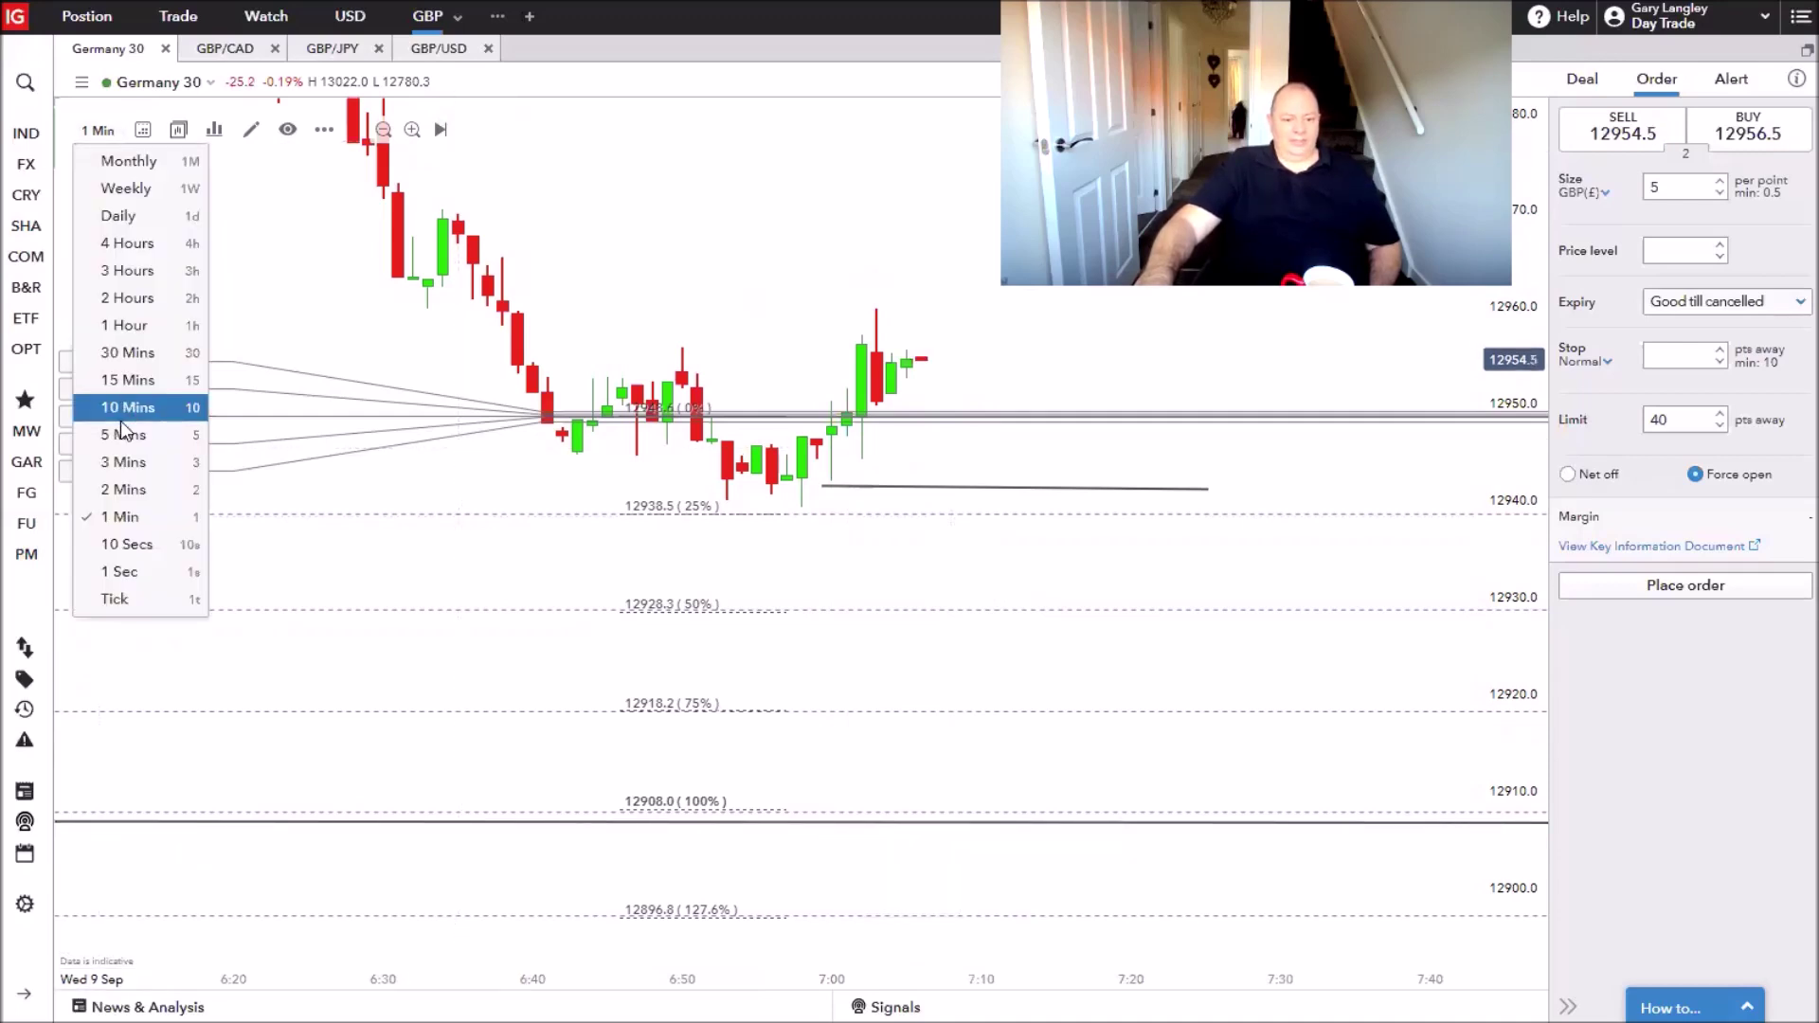
click(121, 432)
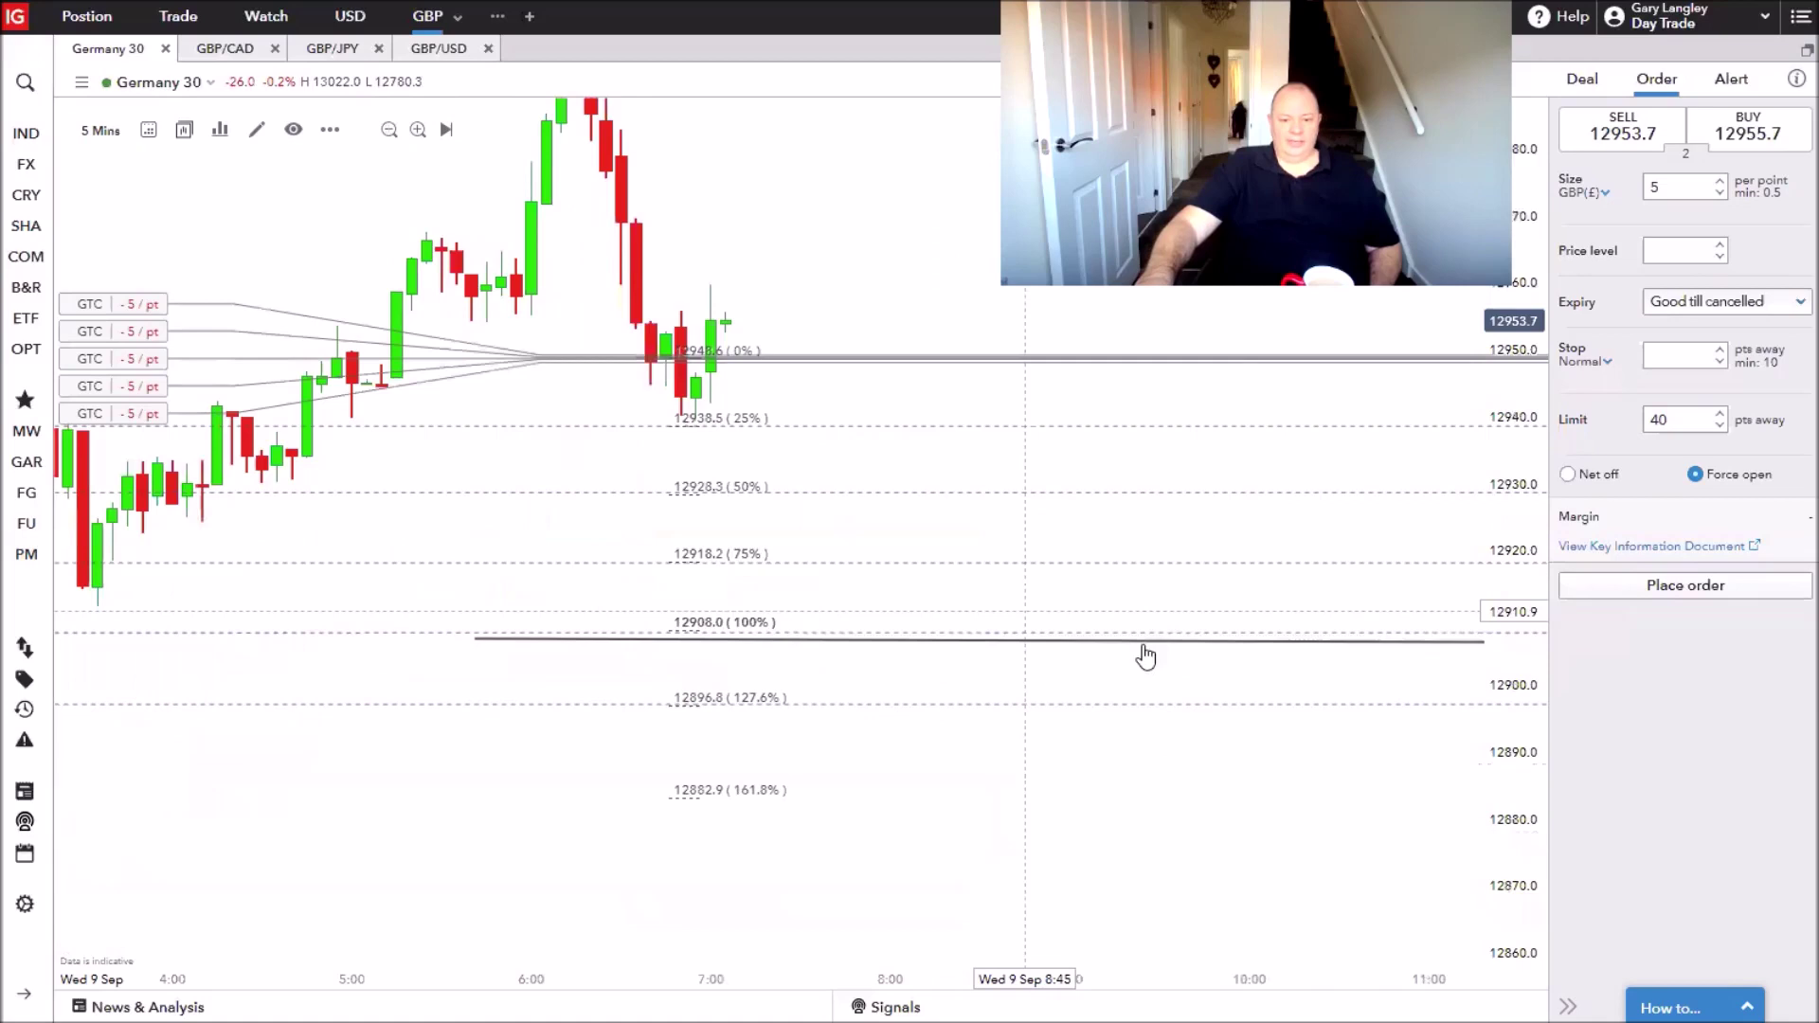
click(1259, 640)
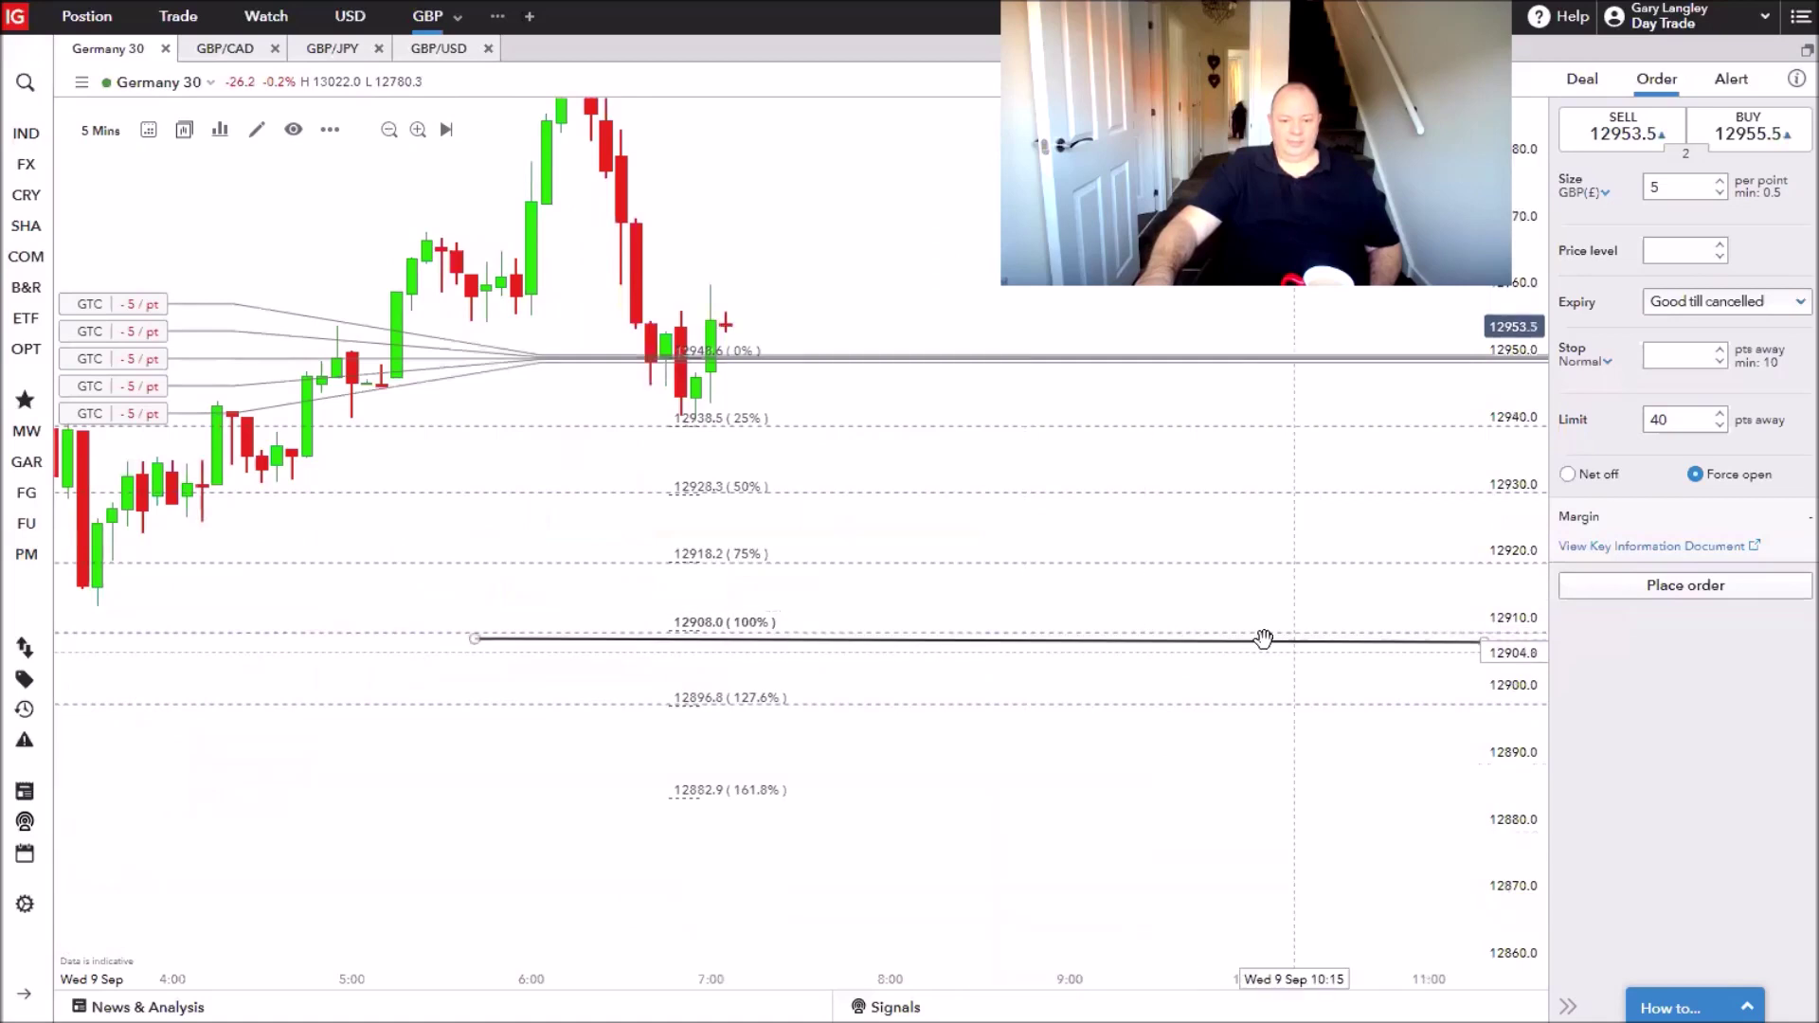
drag(1259, 640, 979, 655)
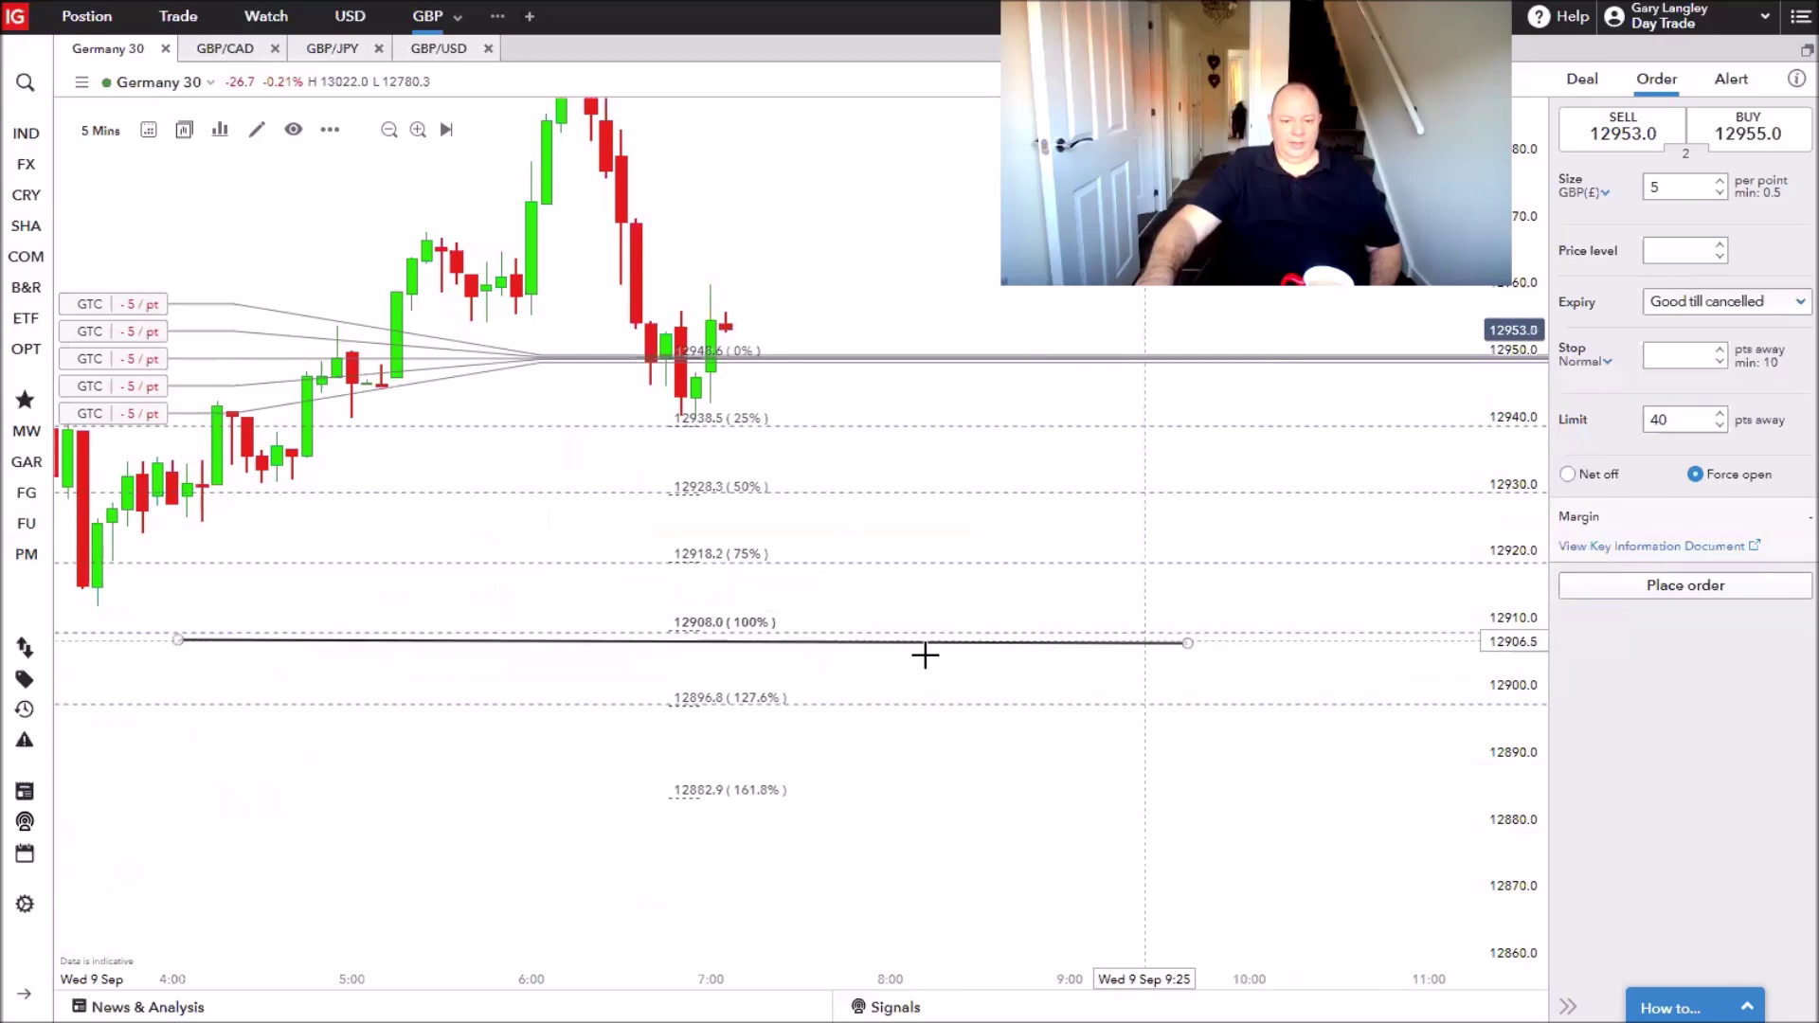
click(586, 640)
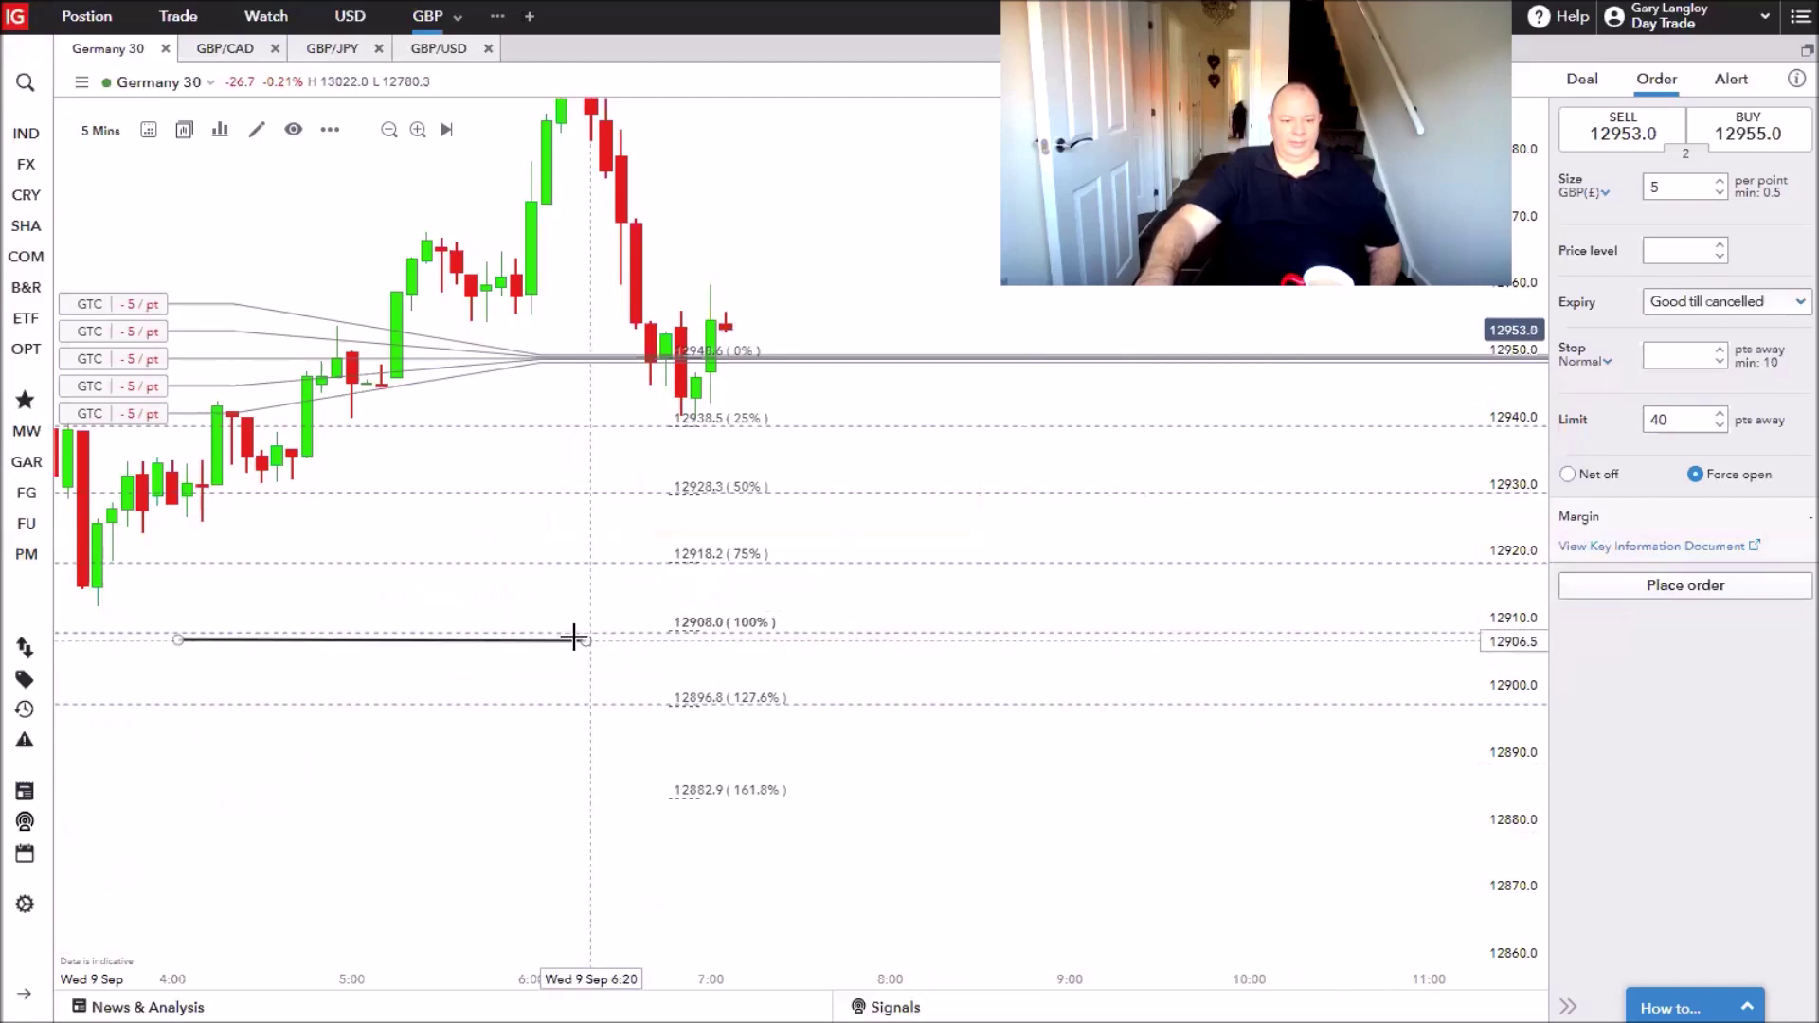
click(573, 637)
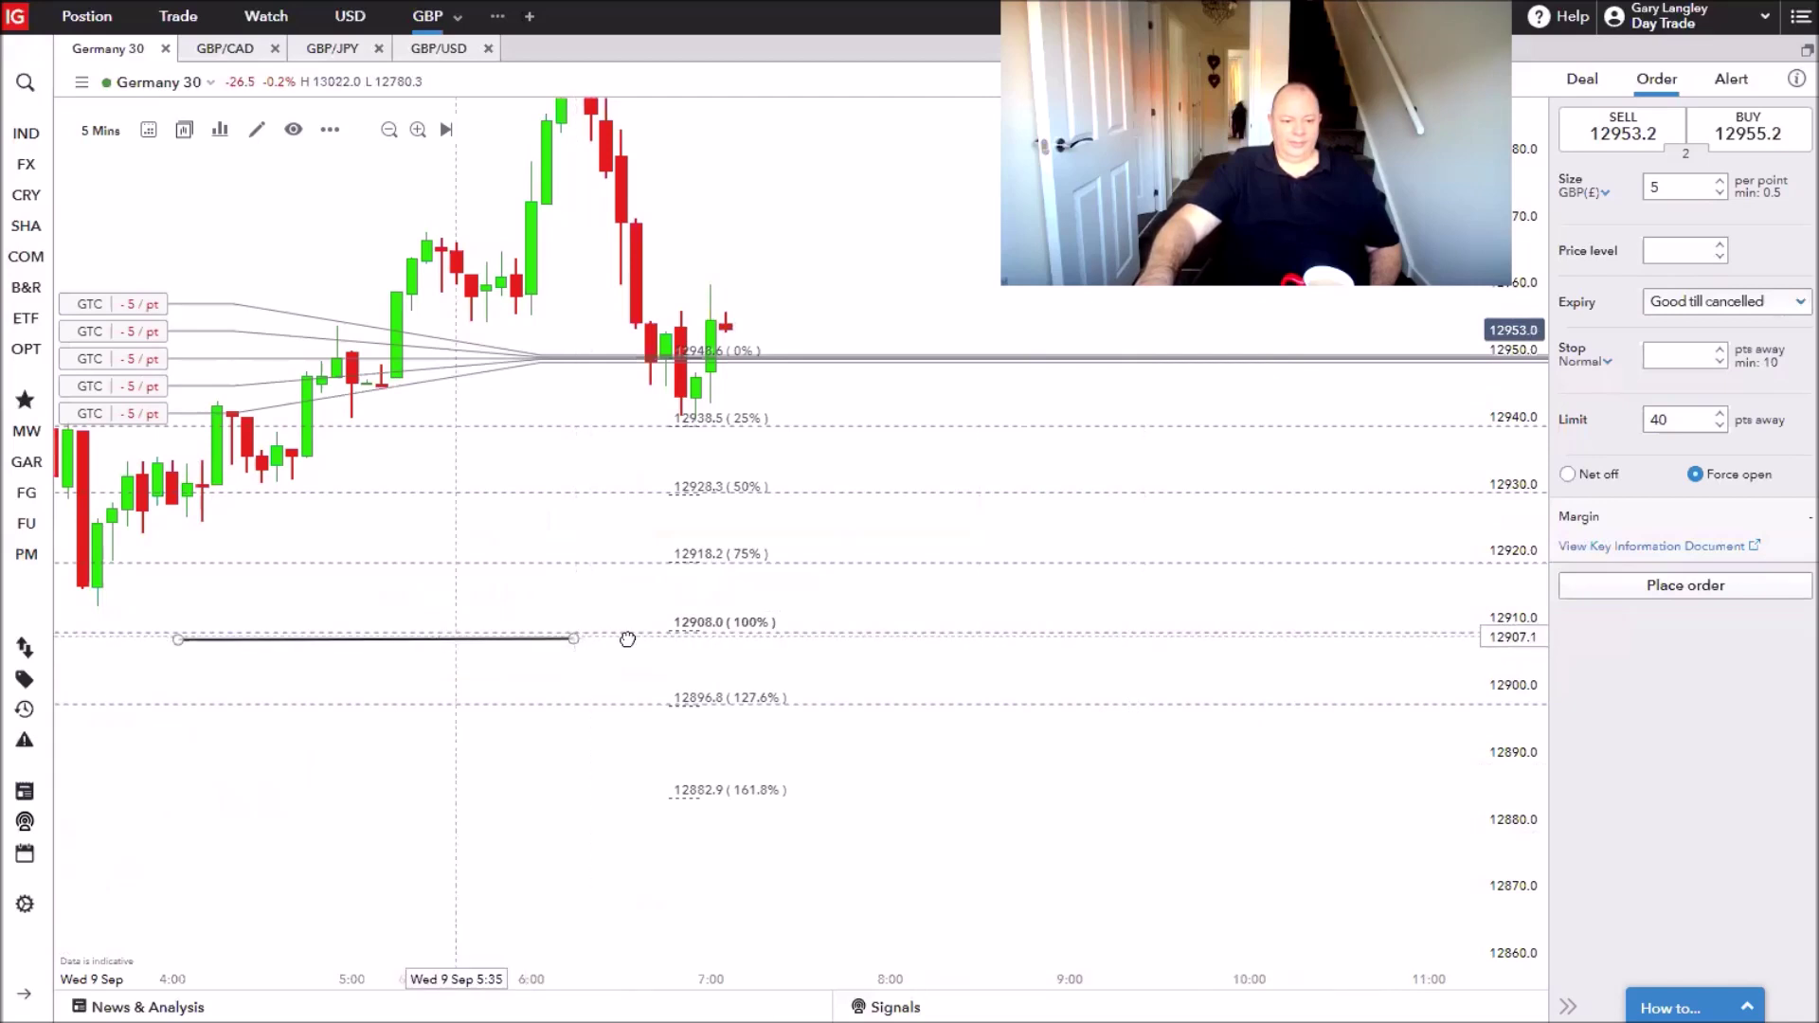
drag(627, 639, 885, 633)
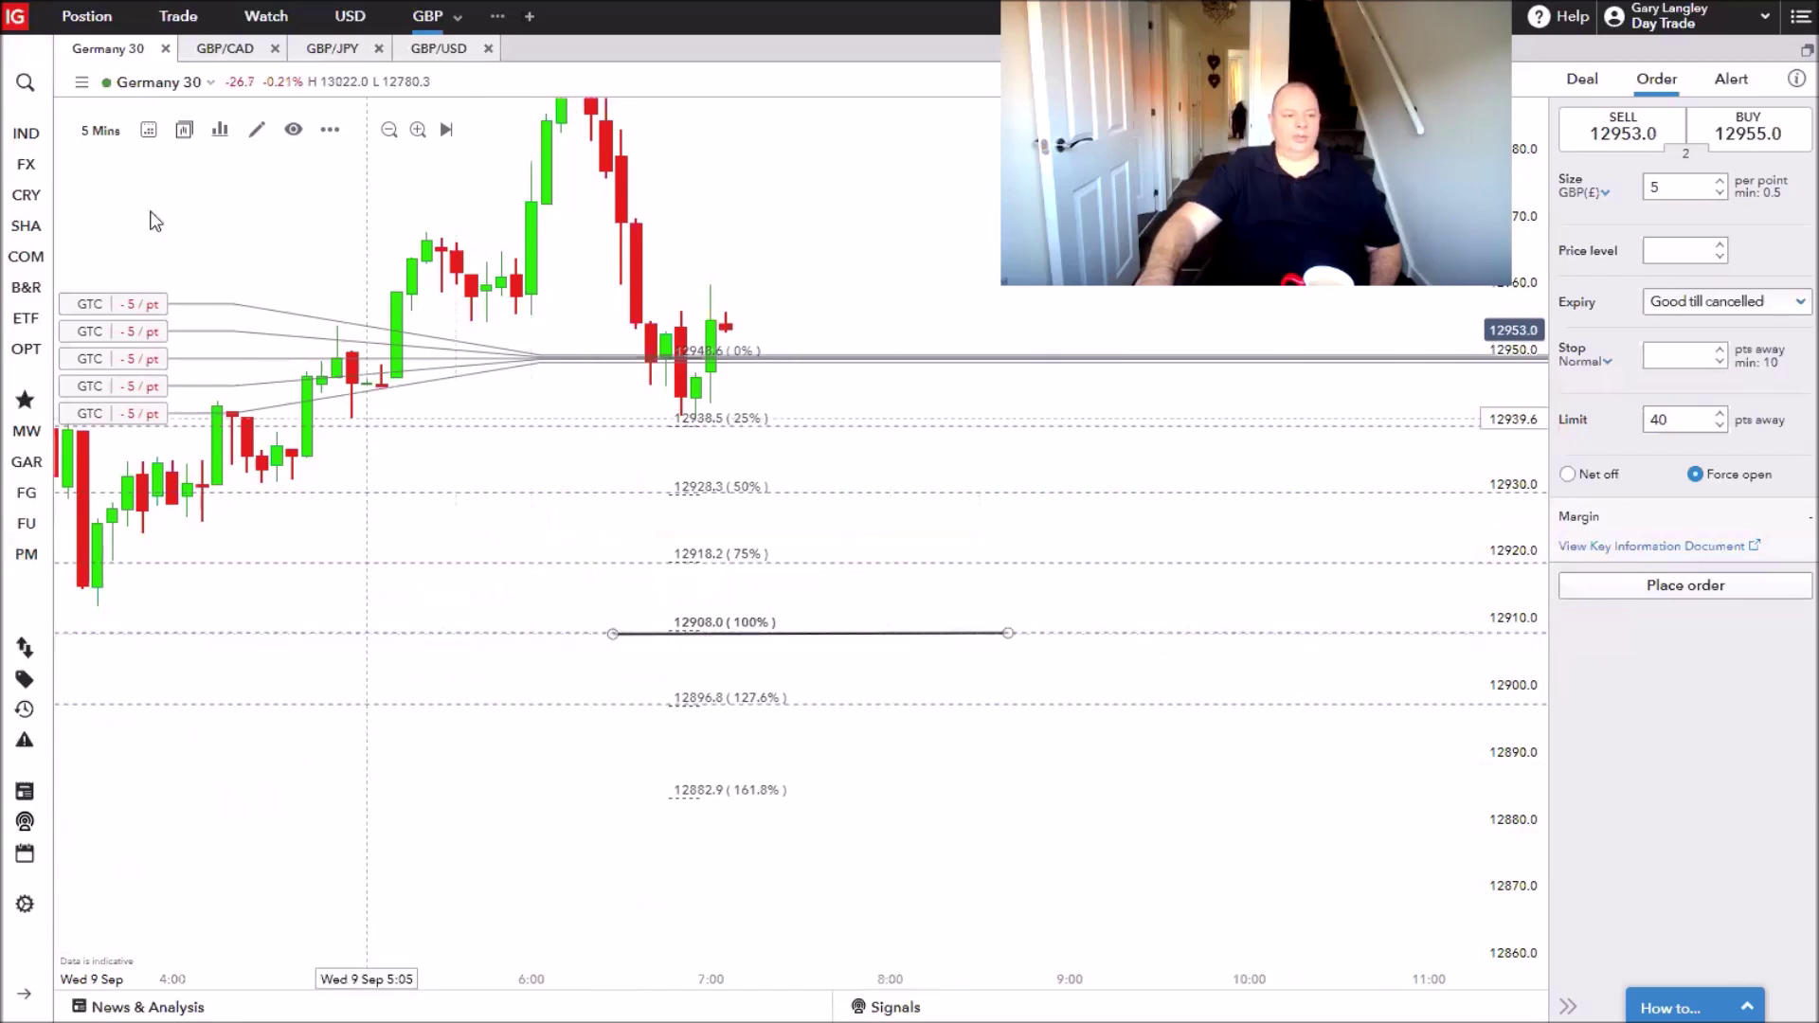
click(105, 133)
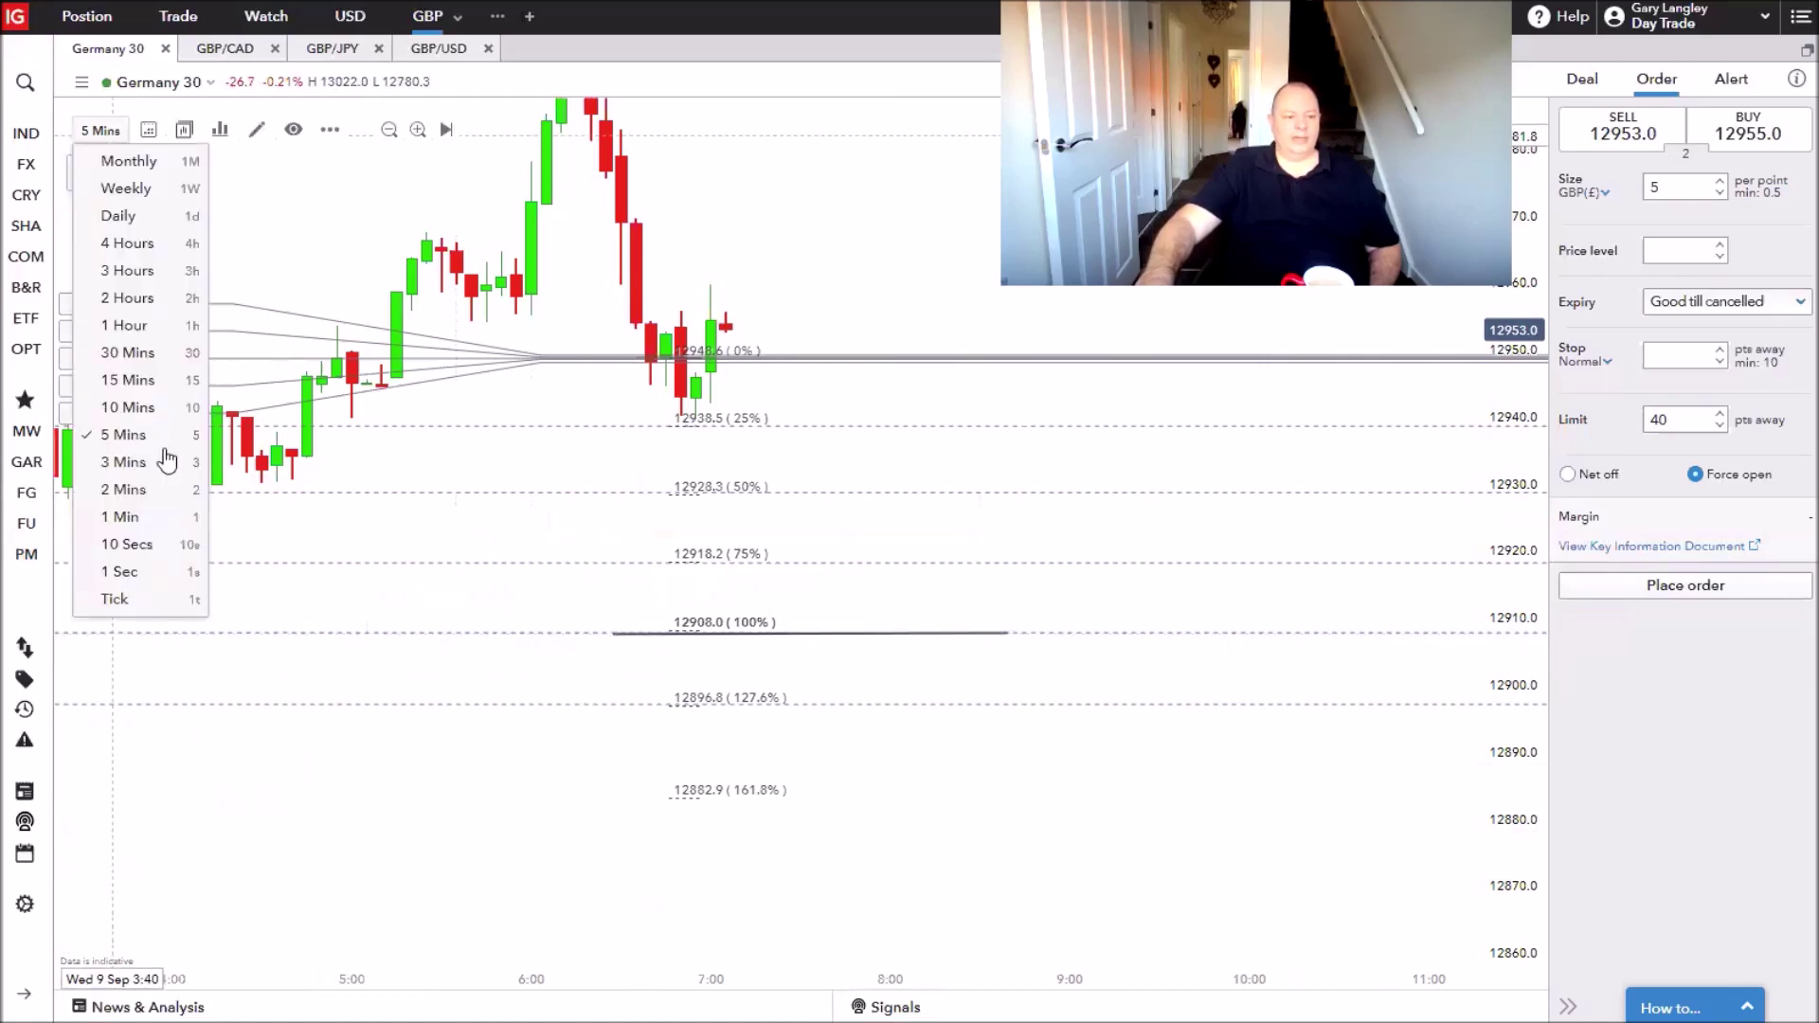
click(133, 517)
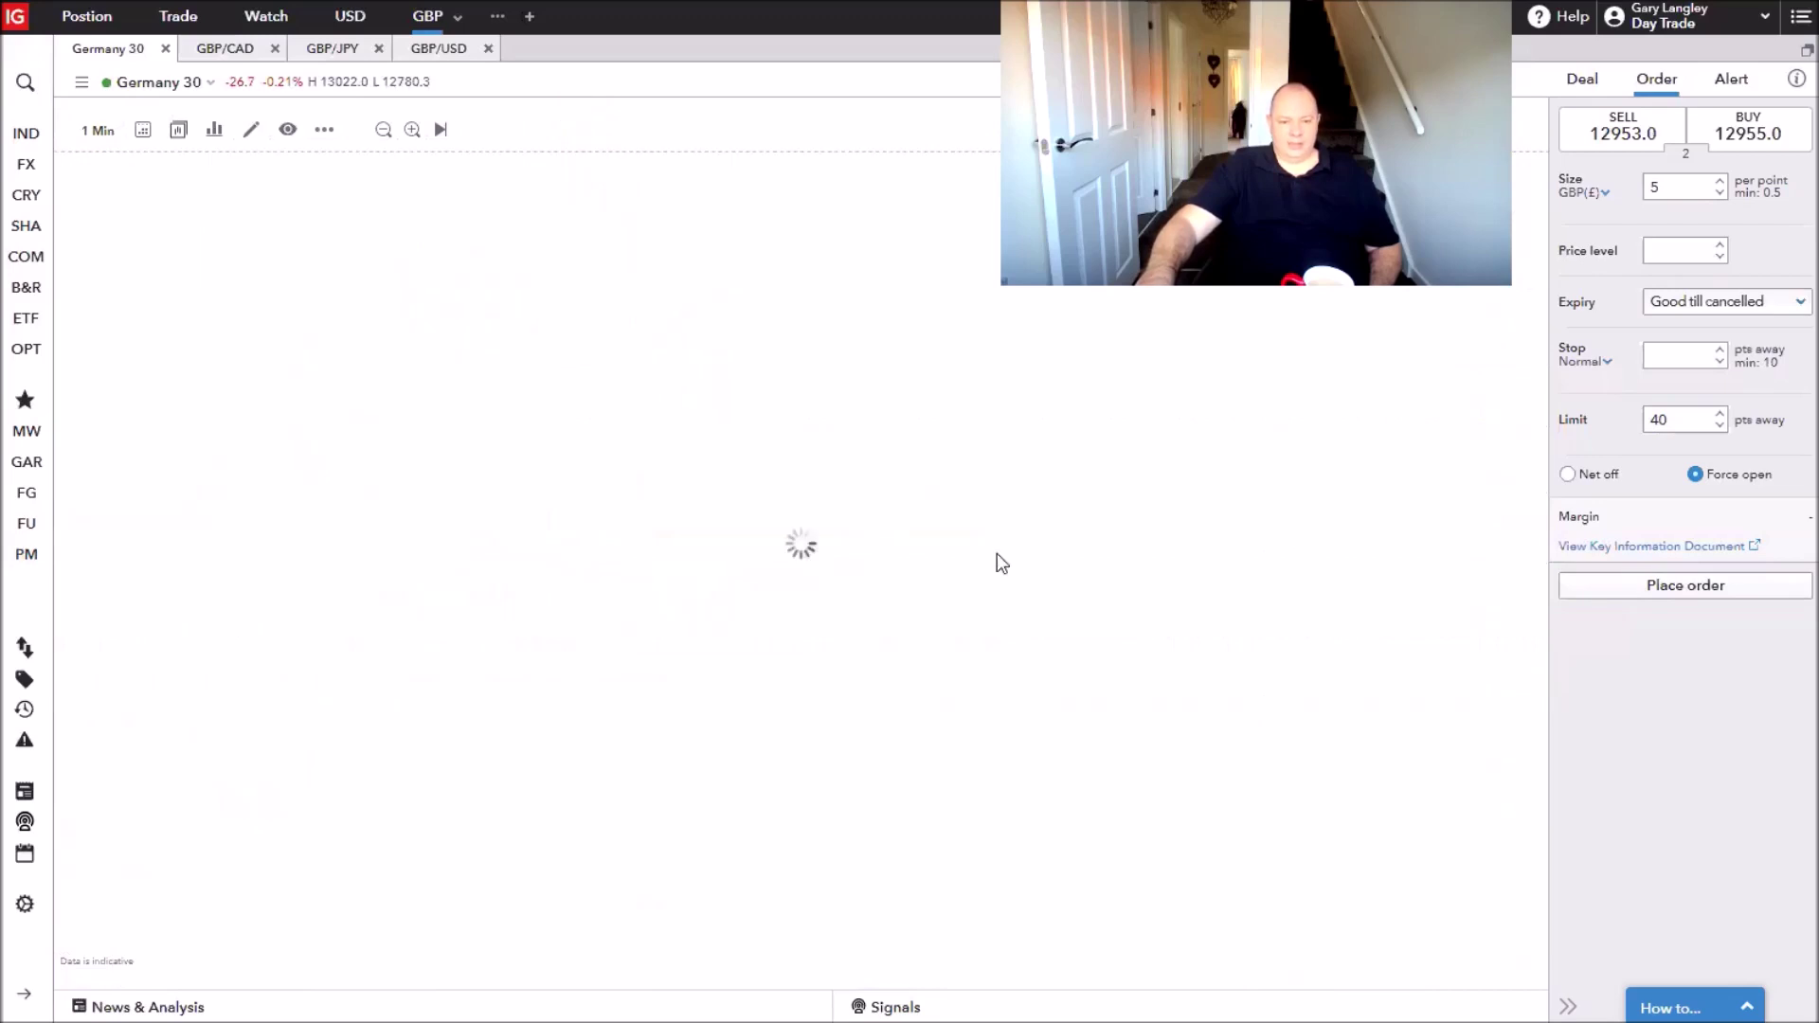
Raise the five orders' stops to 12951.6, 12950.7, 12951.0, 12950.6 and 12949.0.
drag(965, 560, 645, 576)
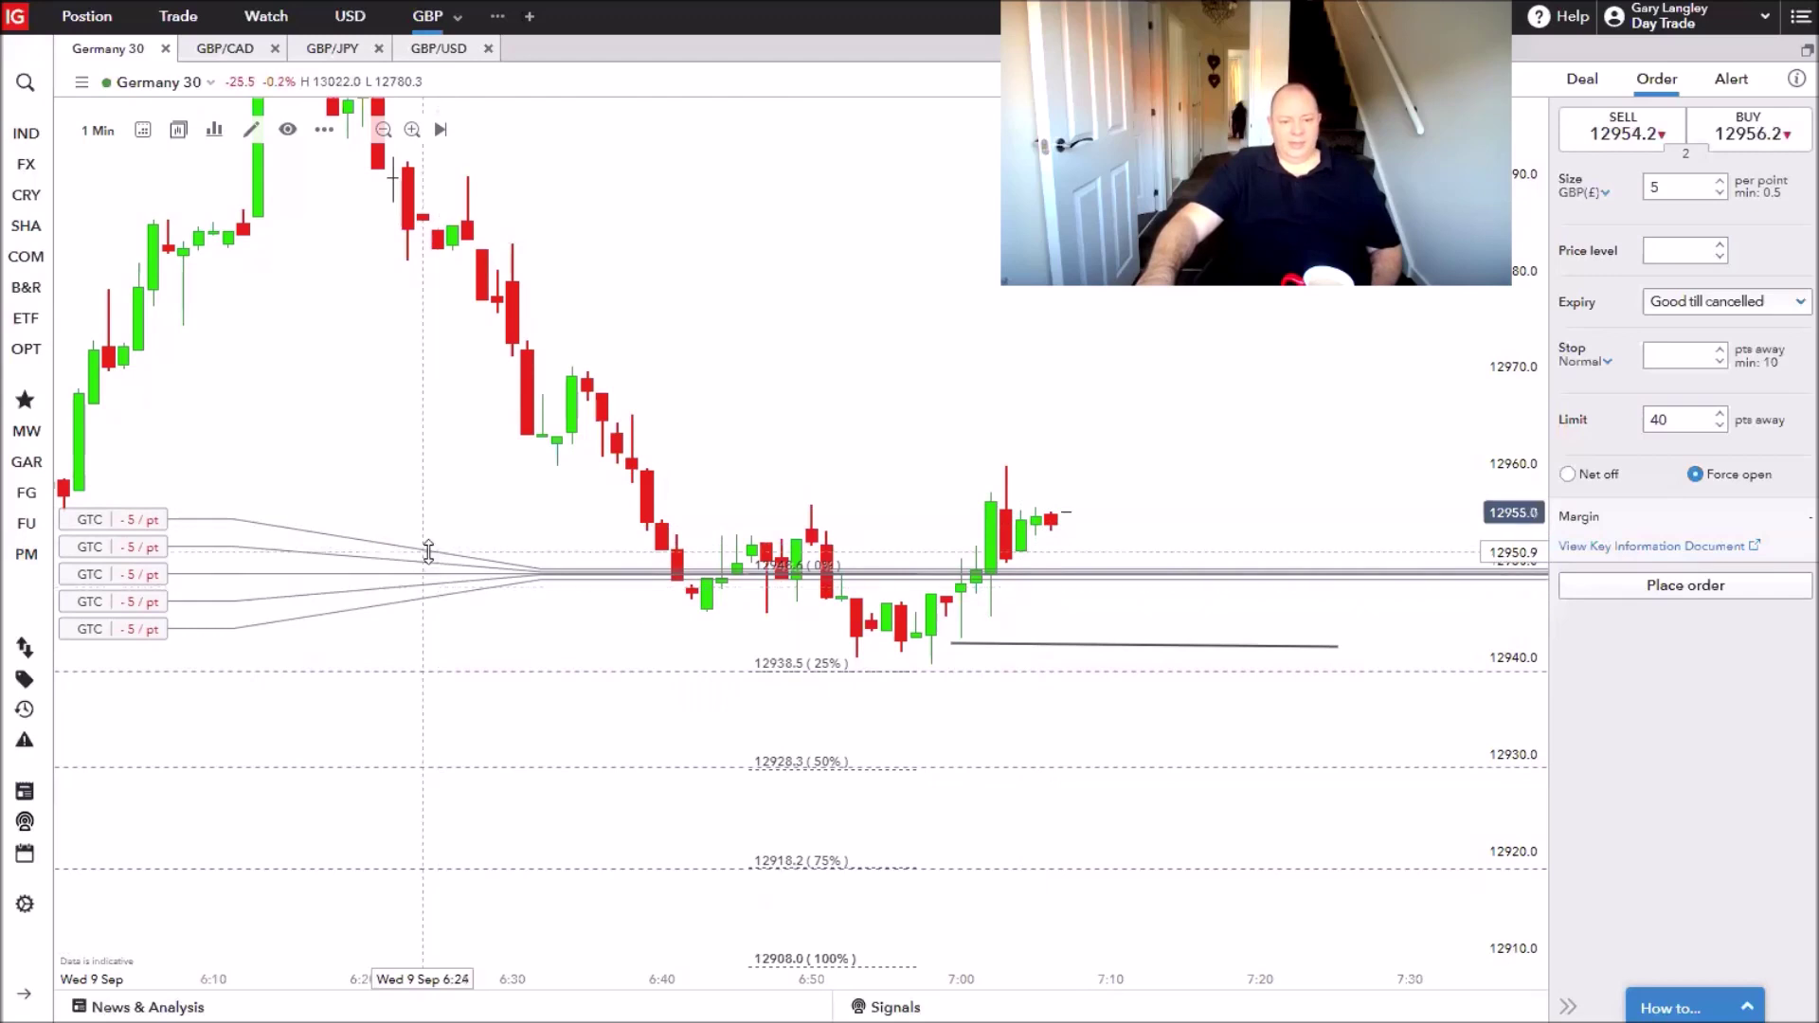
mouse_move(428, 545)
drag(428, 545, 428, 545)
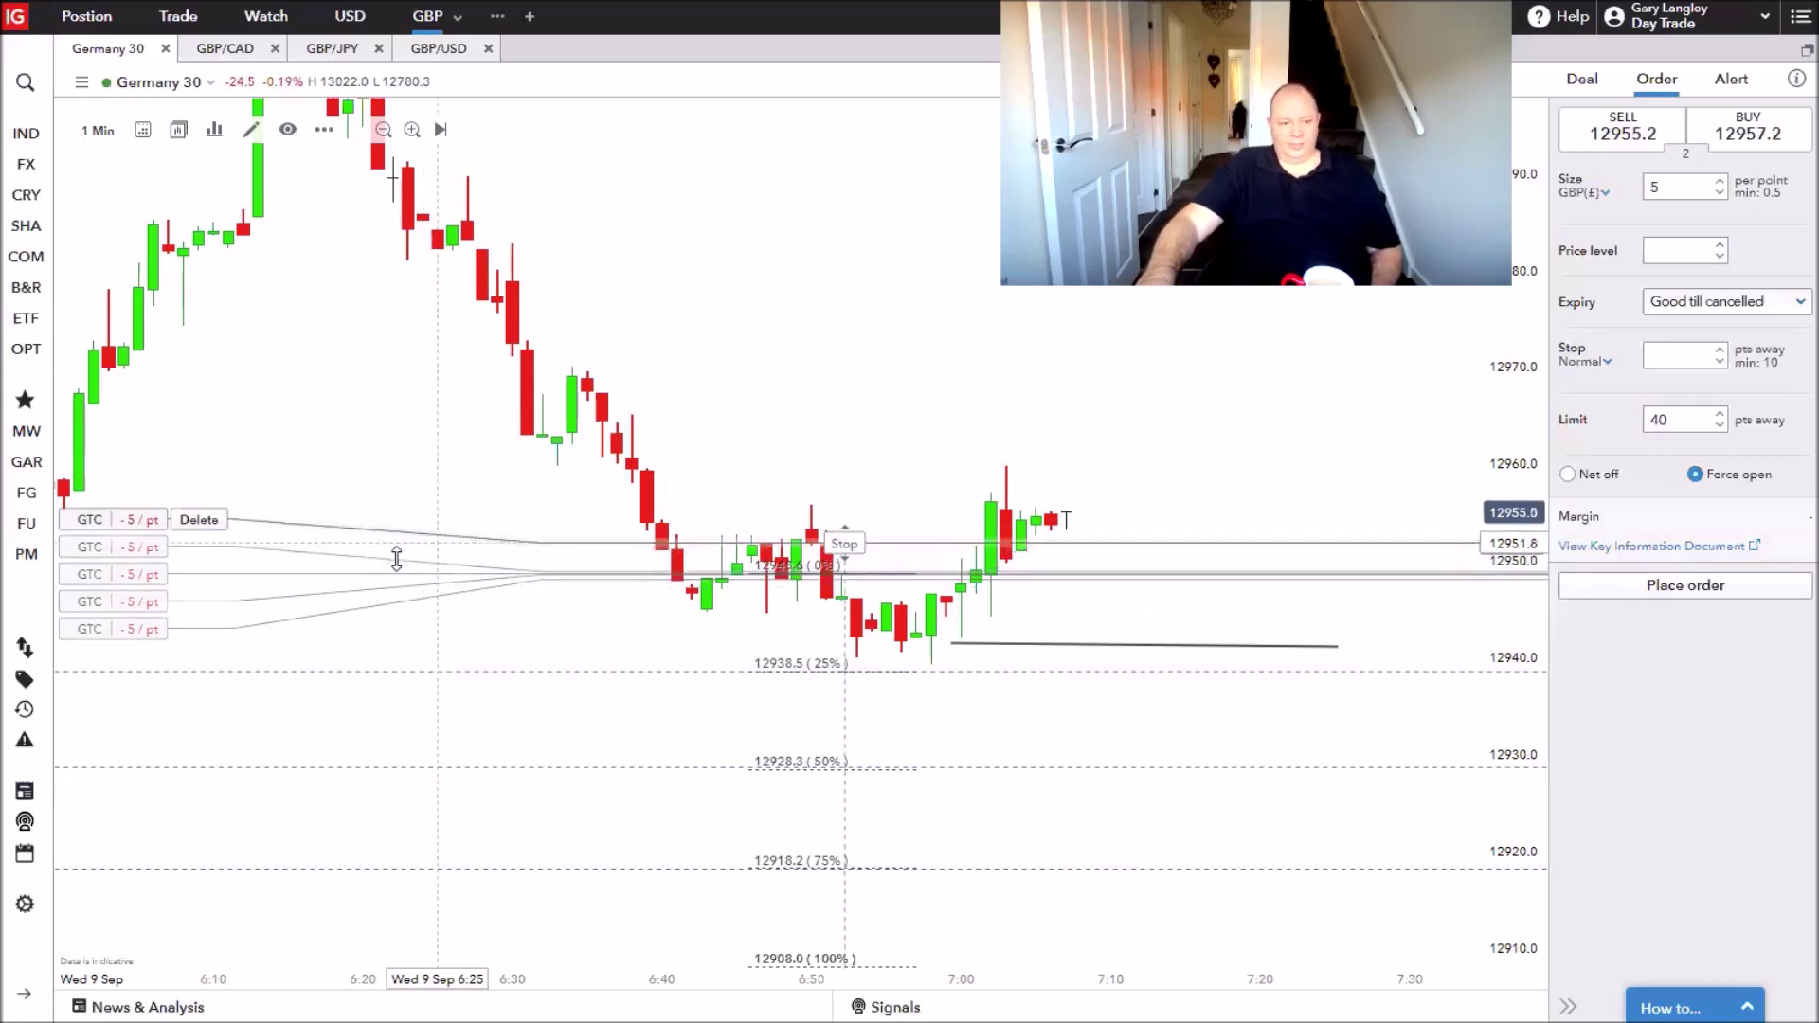
drag(394, 550, 394, 544)
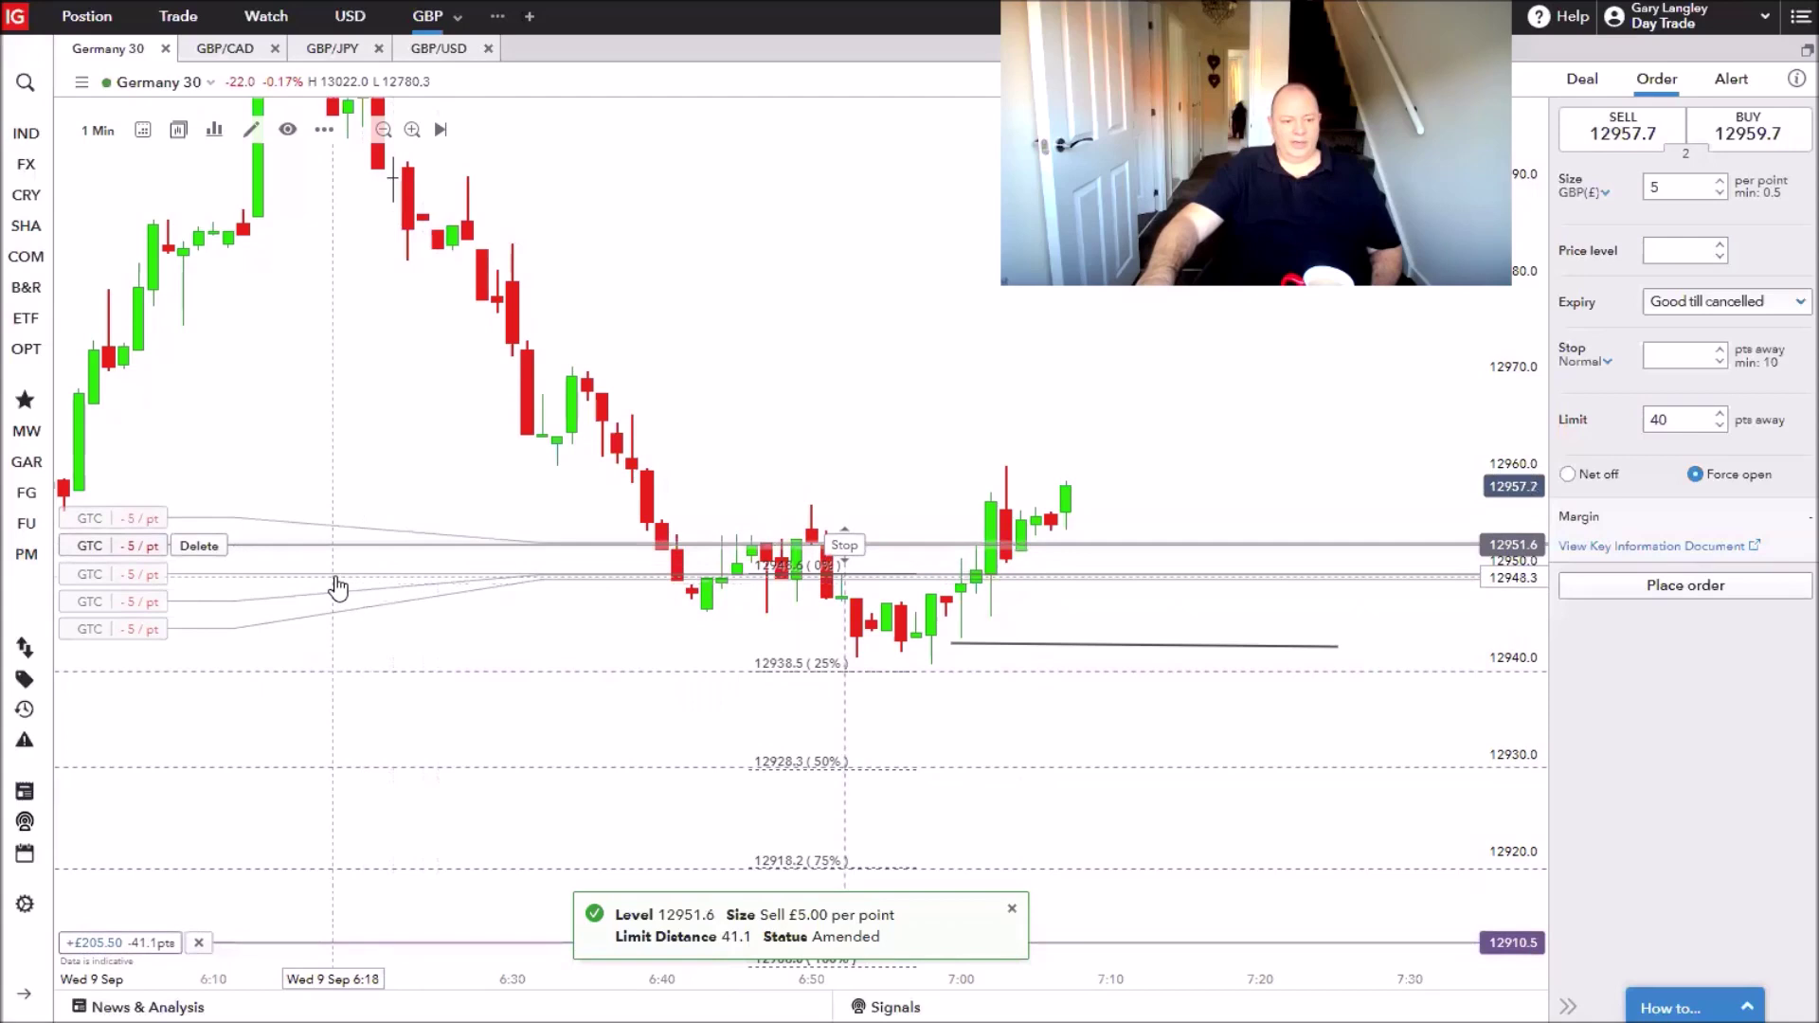
drag(337, 565, 344, 550)
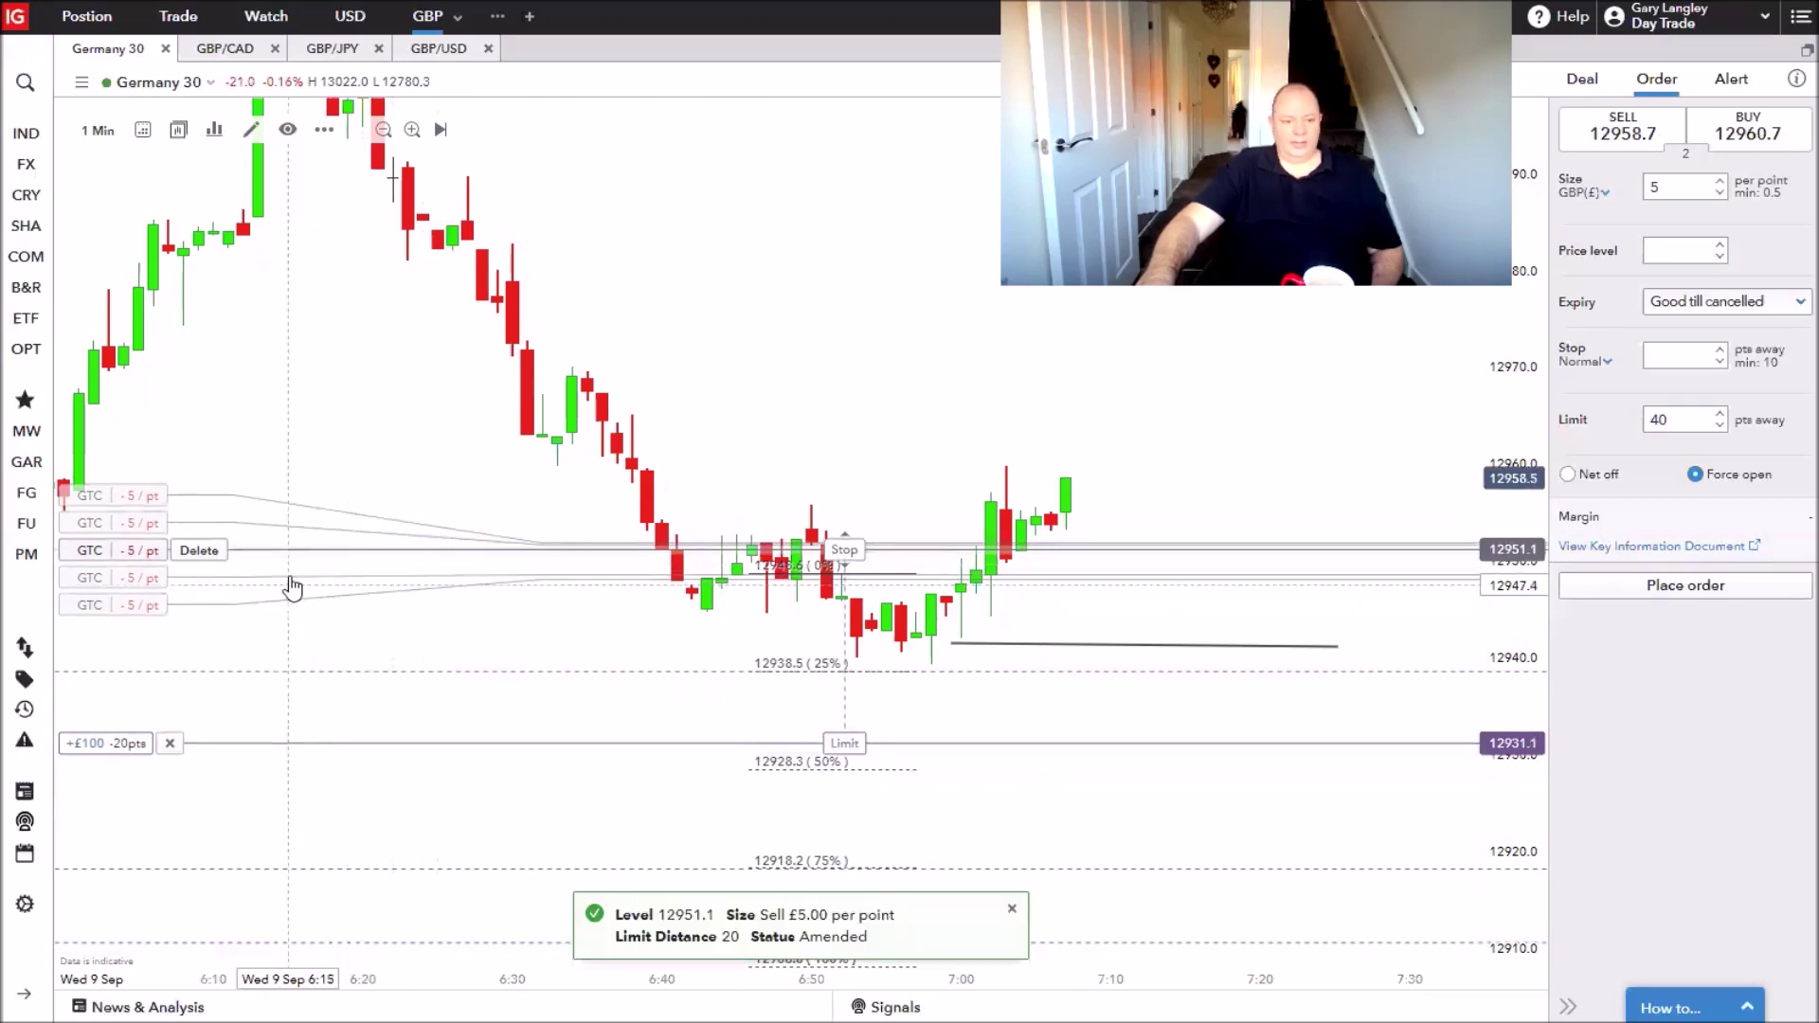
drag(291, 575, 297, 554)
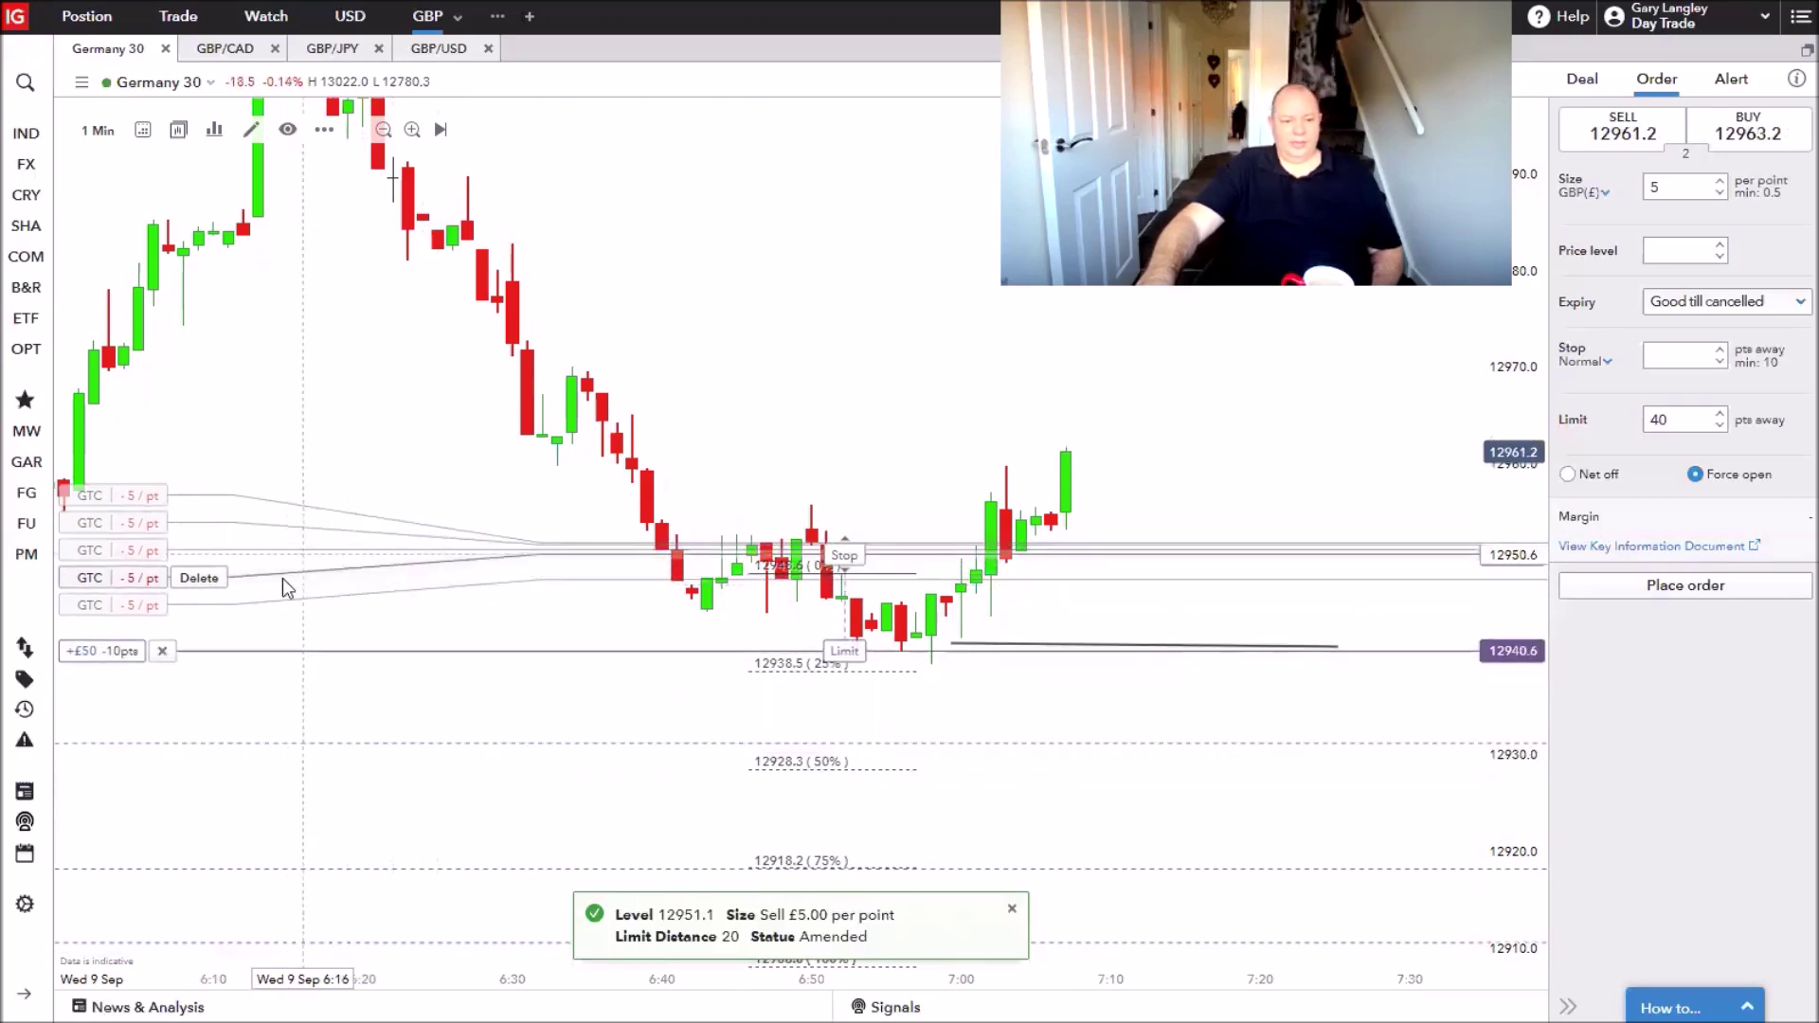
mouse_move(276, 581)
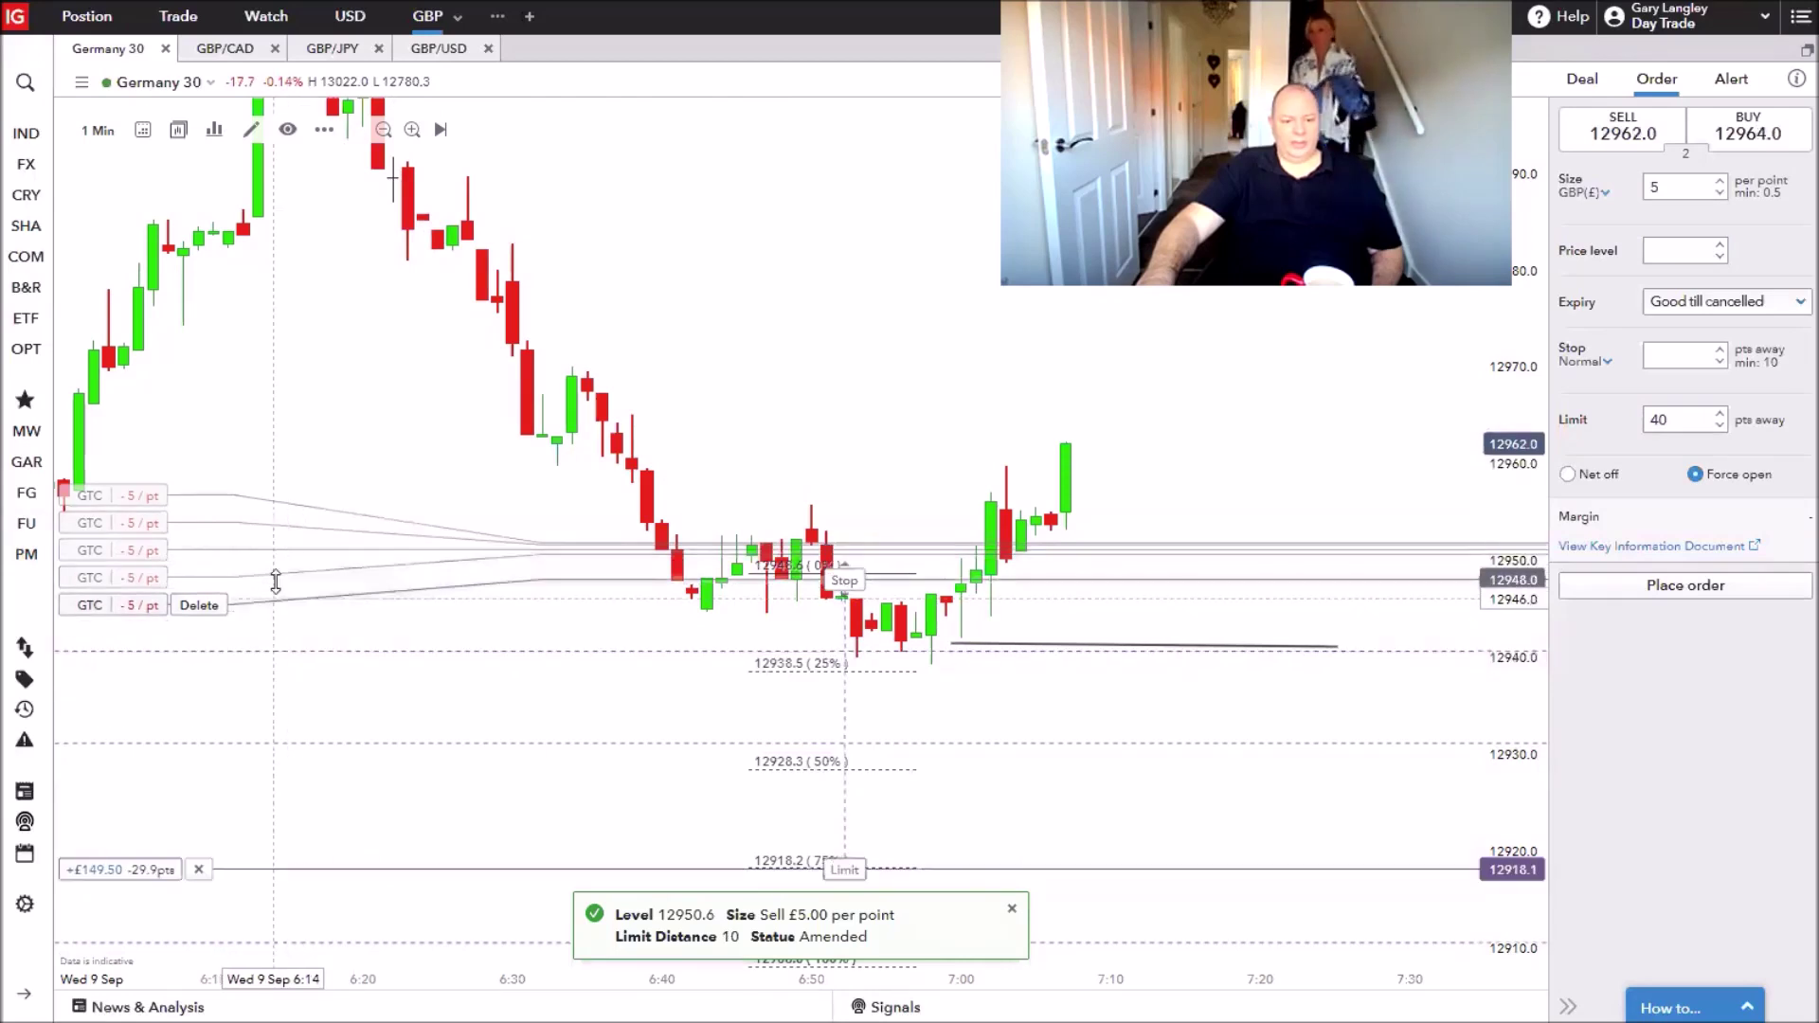
drag(276, 582, 280, 550)
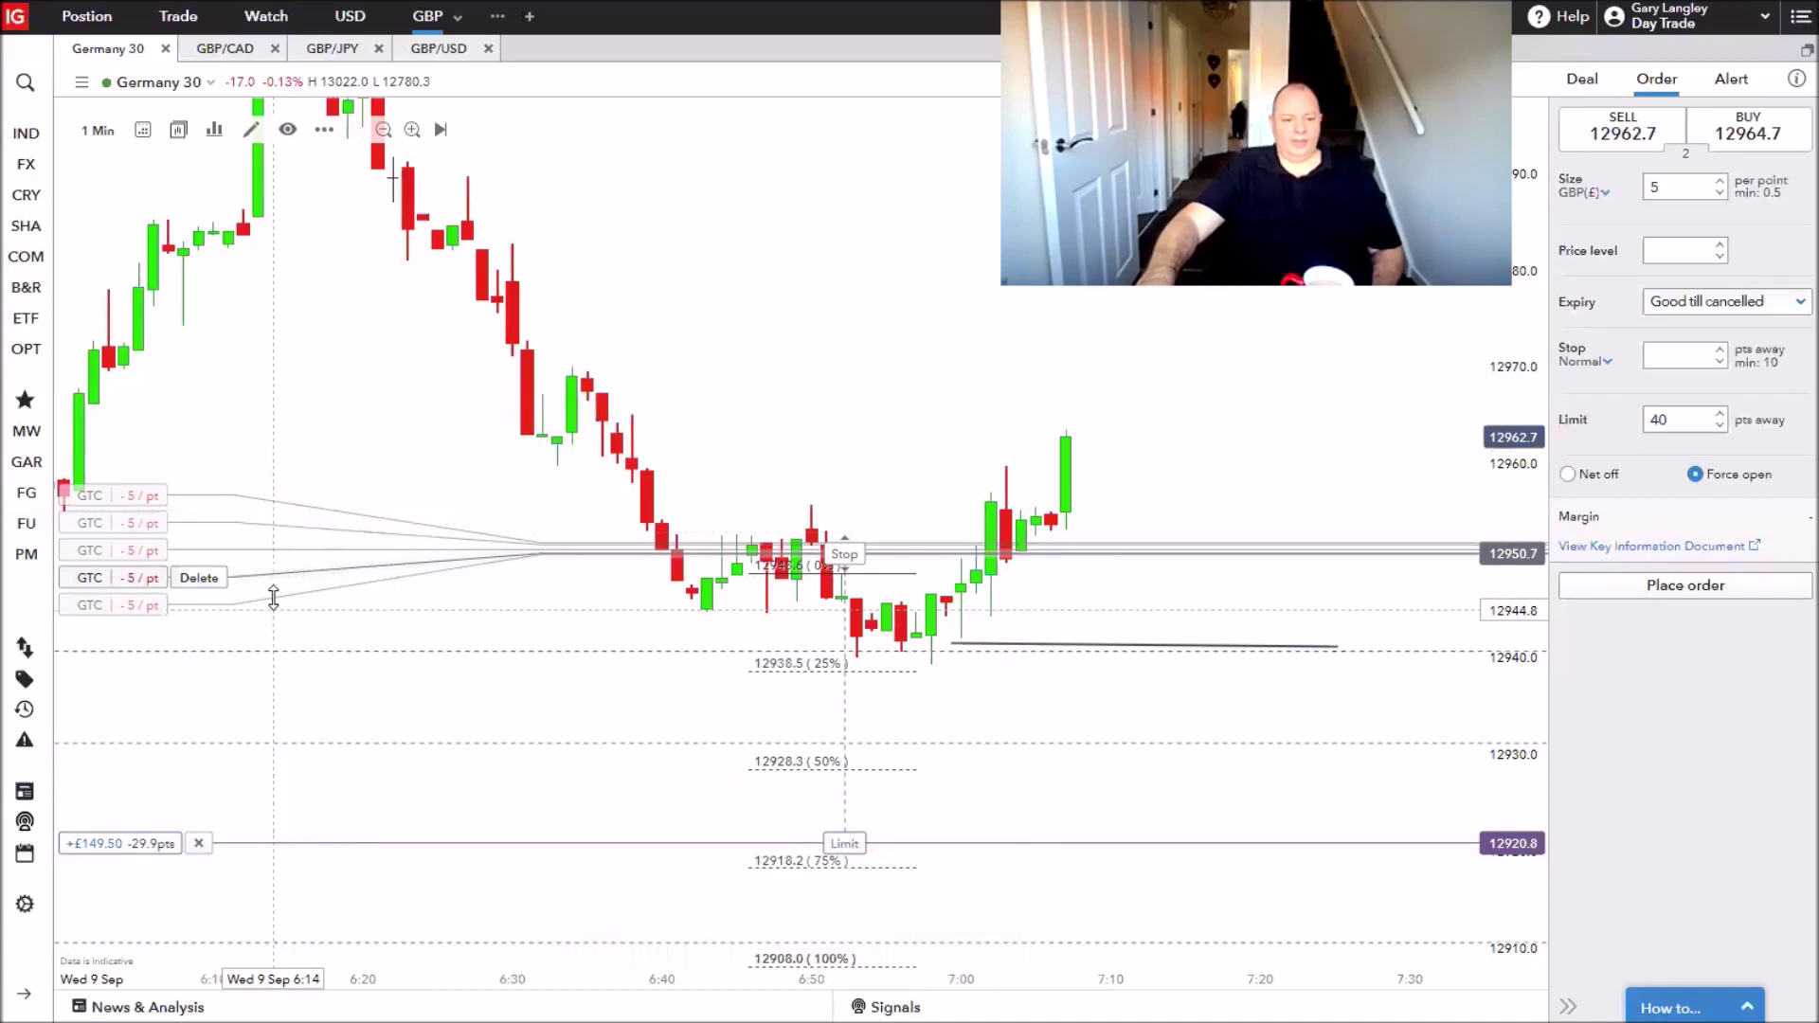
Move the order limits onto the Fibonacci 25% (12938.5), 50% and 75% levels.
drag(276, 593, 291, 548)
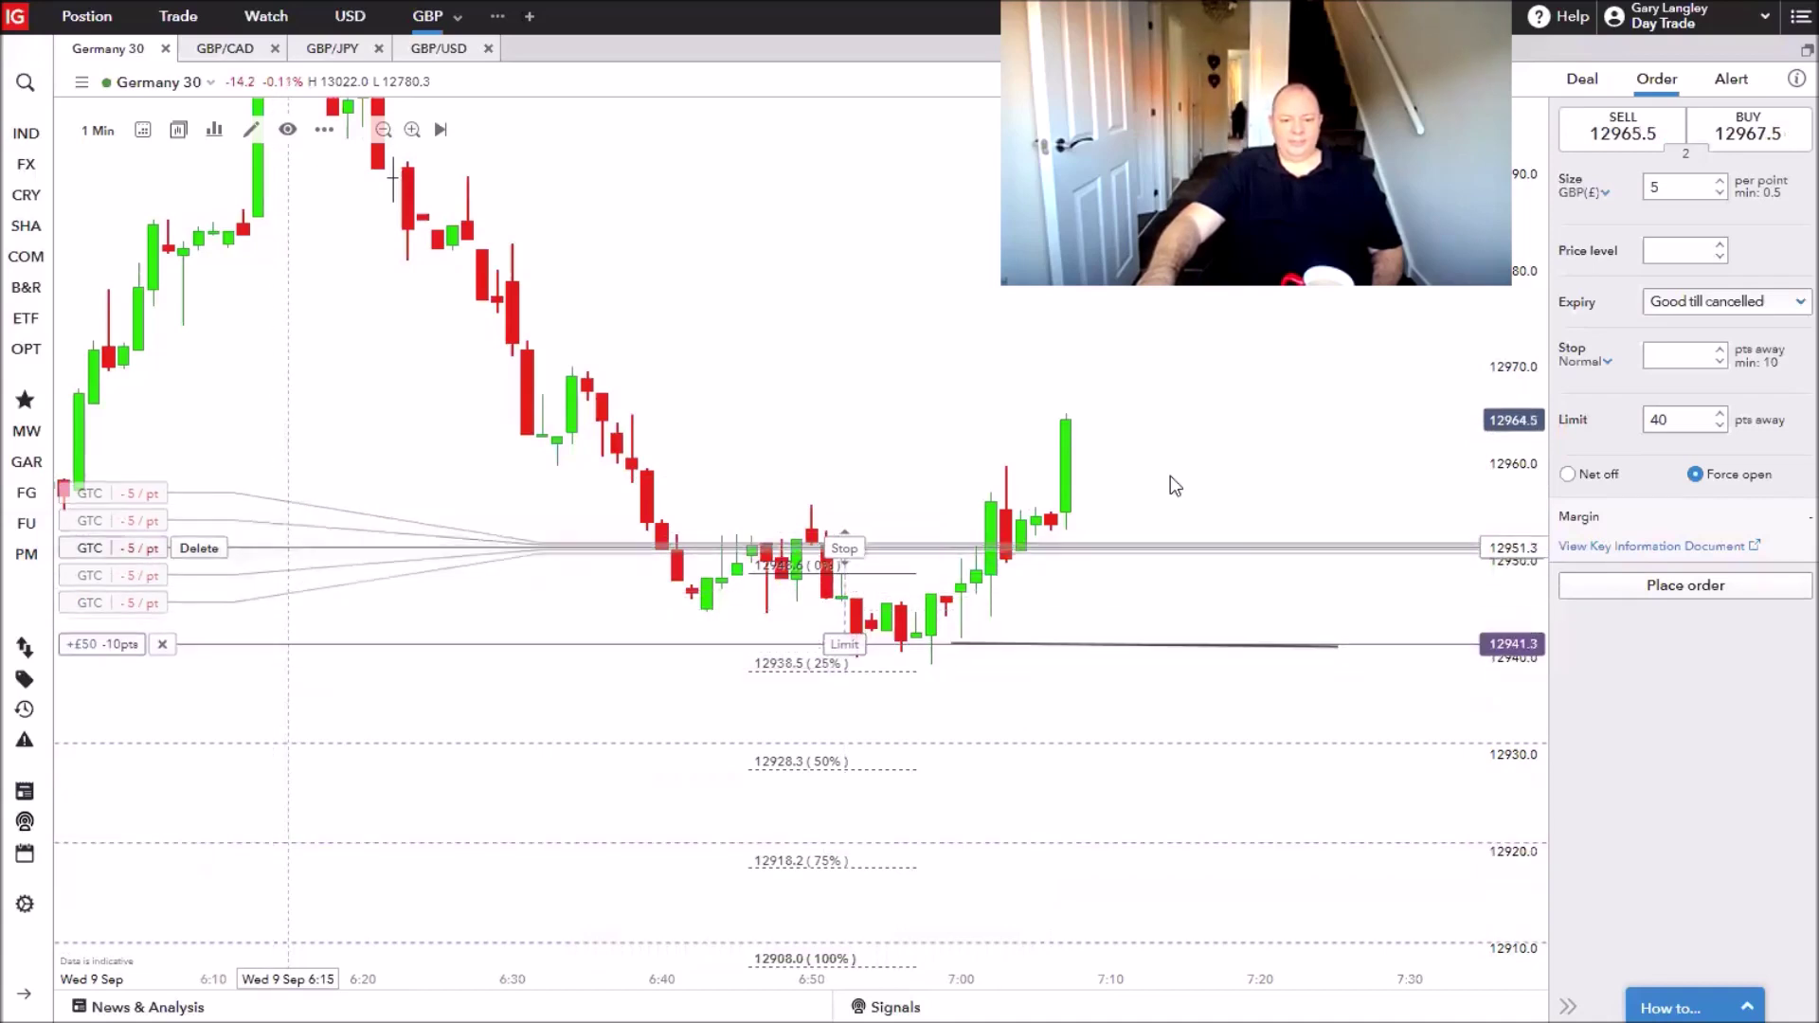
scroll(1083, 523, down, 2)
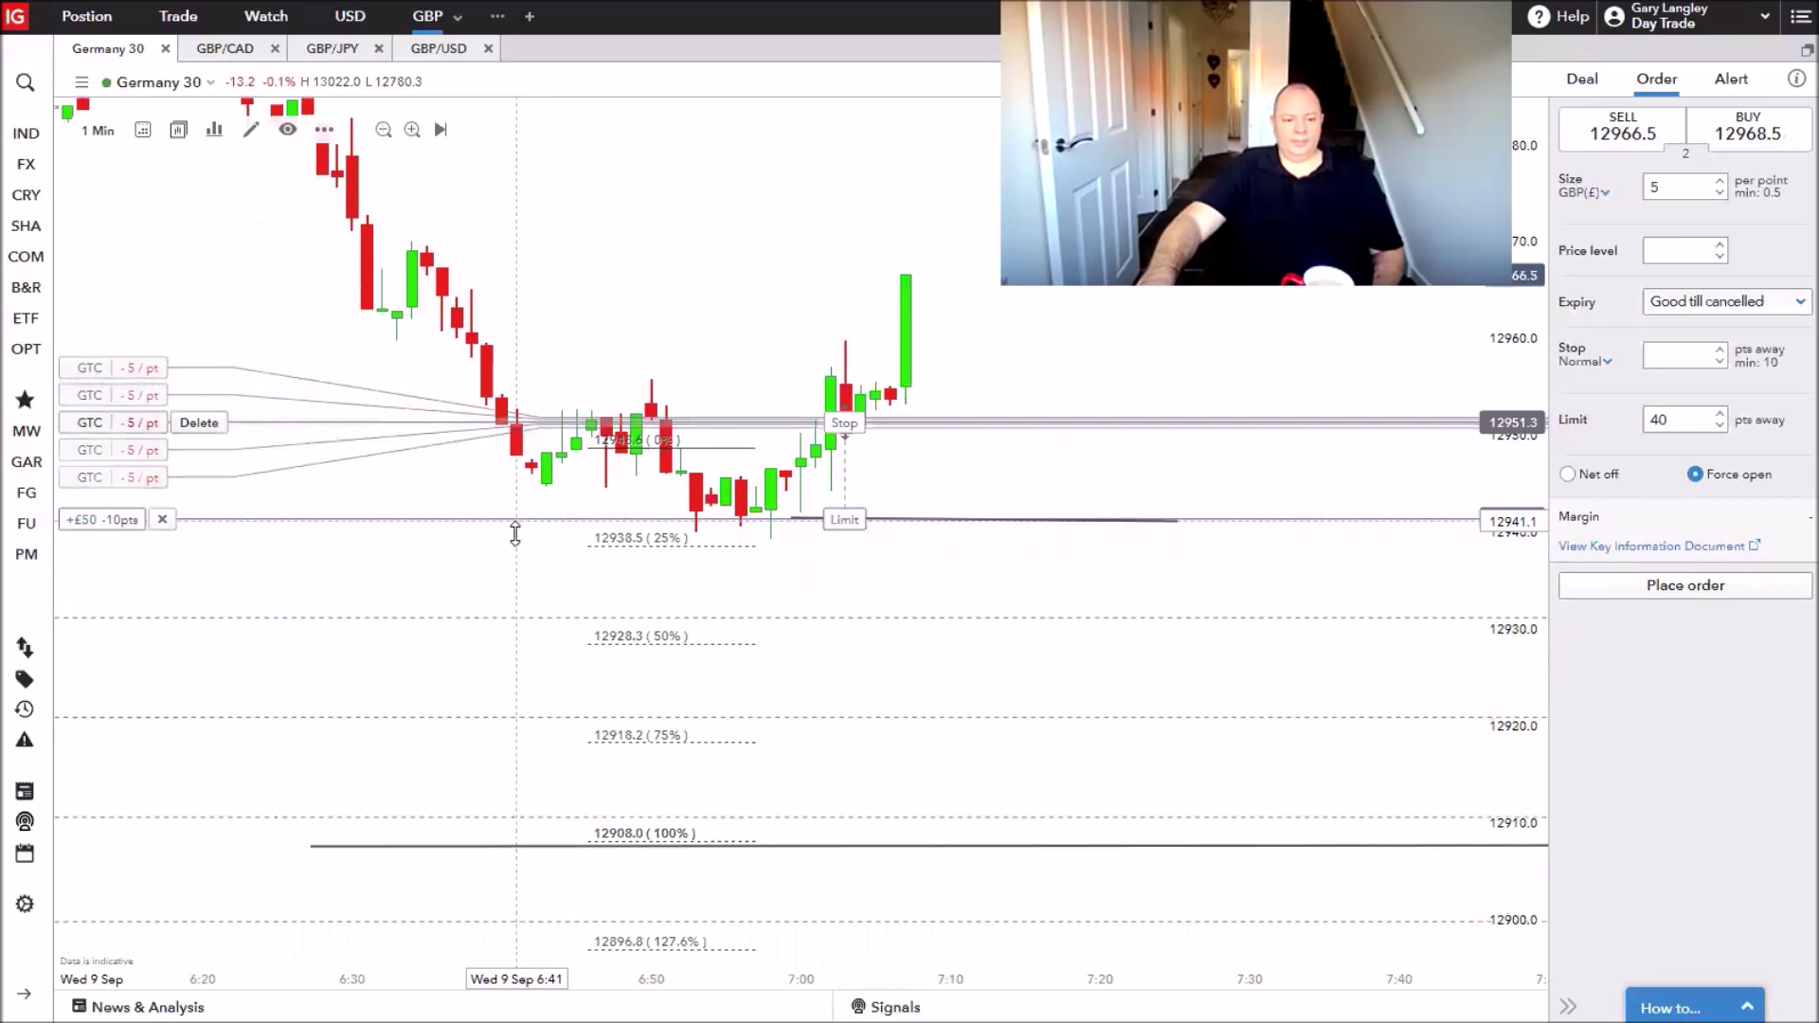
drag(515, 545, 515, 545)
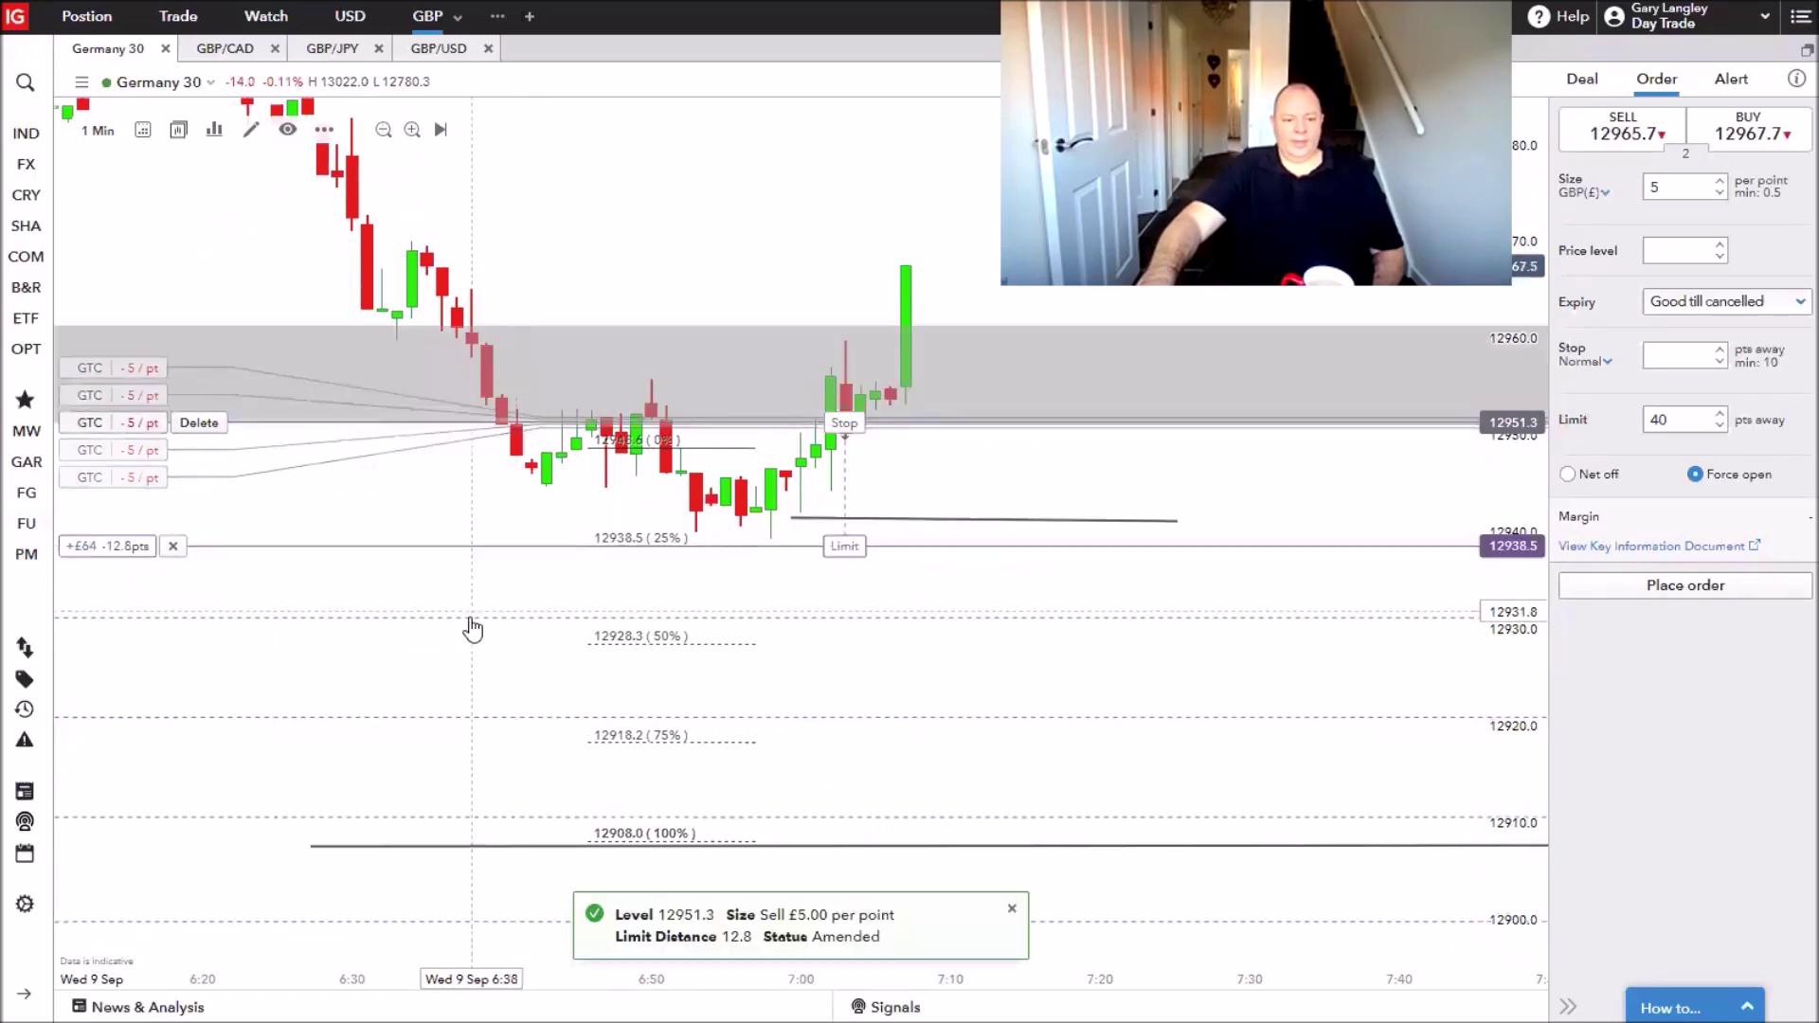
drag(862, 611, 855, 617)
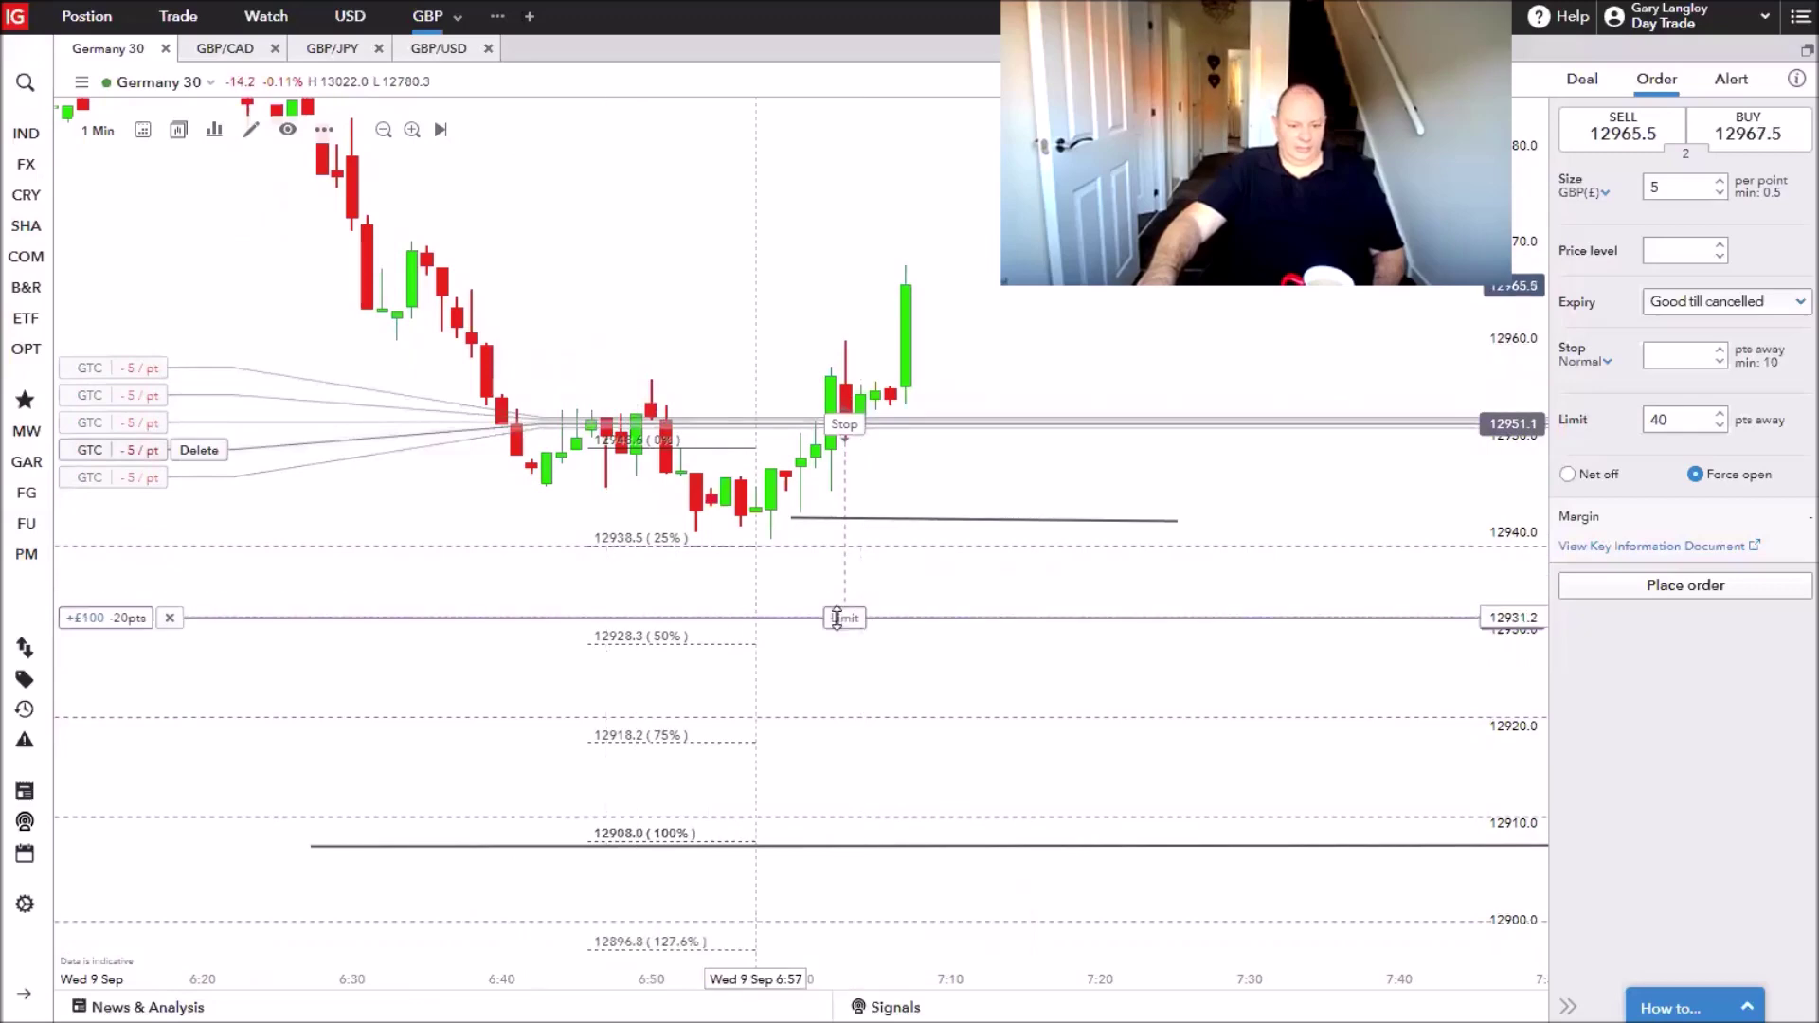
drag(836, 617, 484, 739)
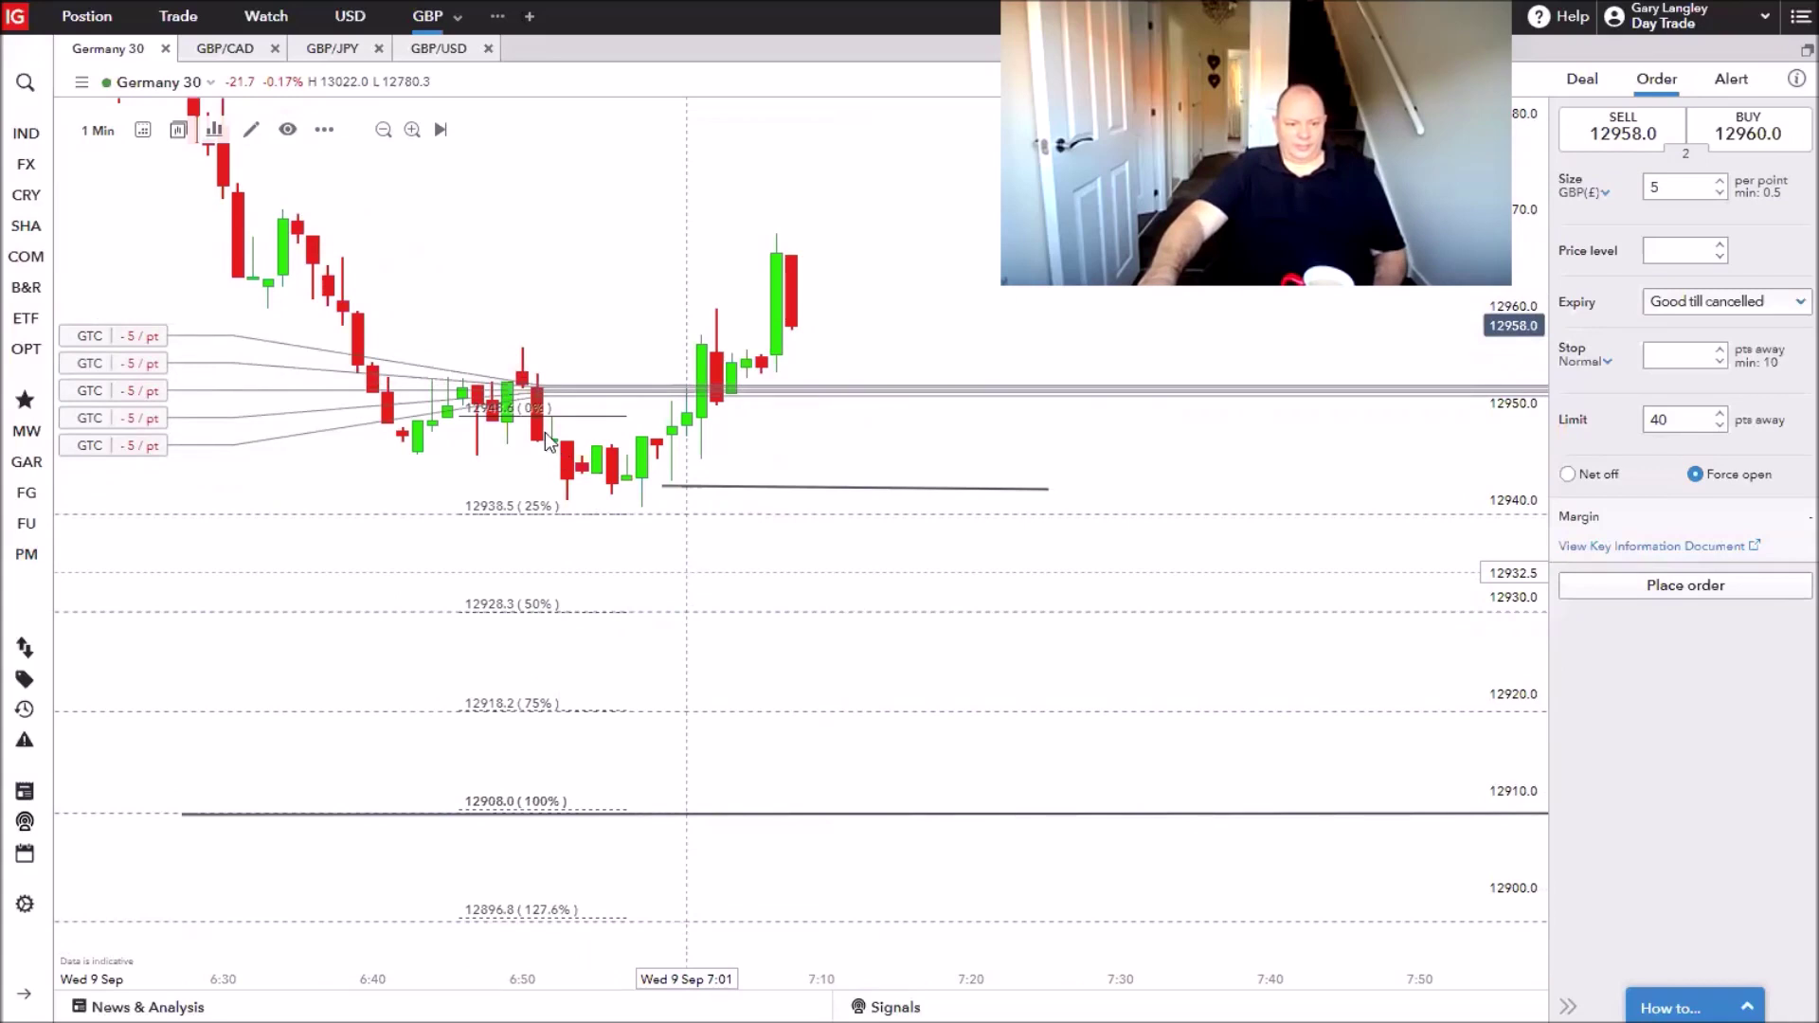
Move the Fibonacci drawing's top anchor to 12951.0, then delete the drawing from the chart.
click(567, 412)
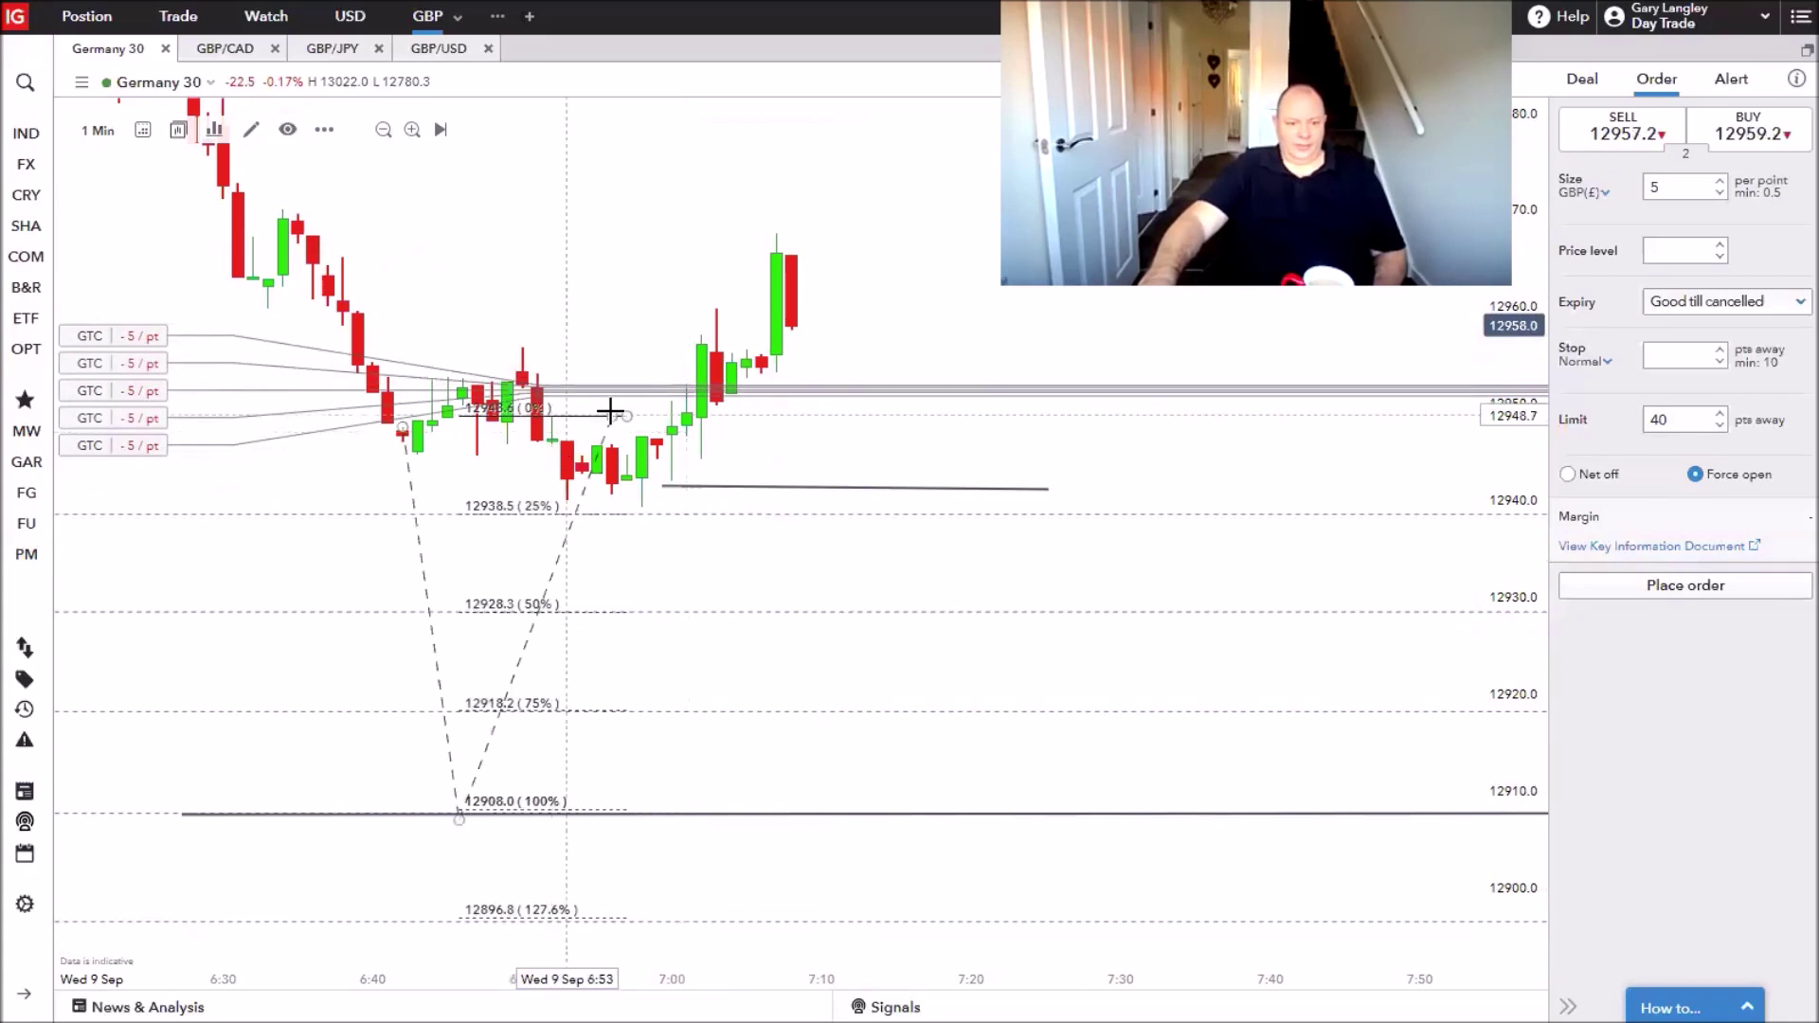
drag(625, 414, 626, 392)
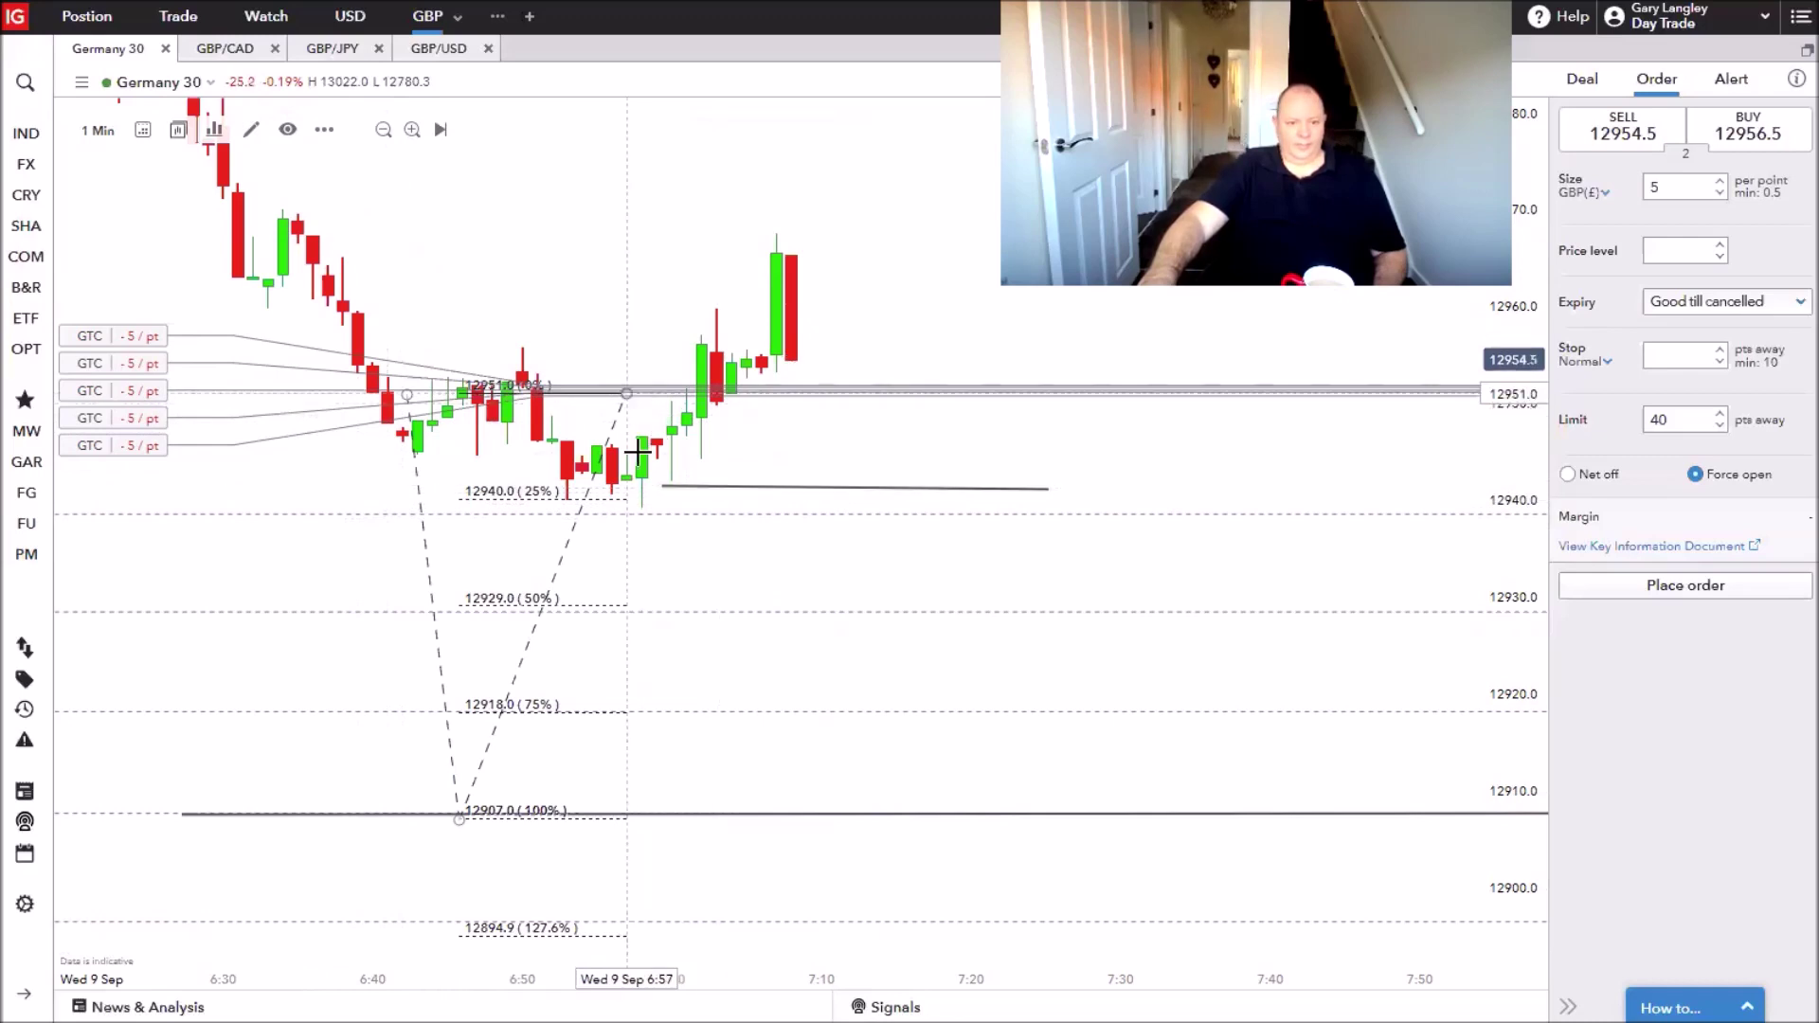
drag(611, 407, 729, 417)
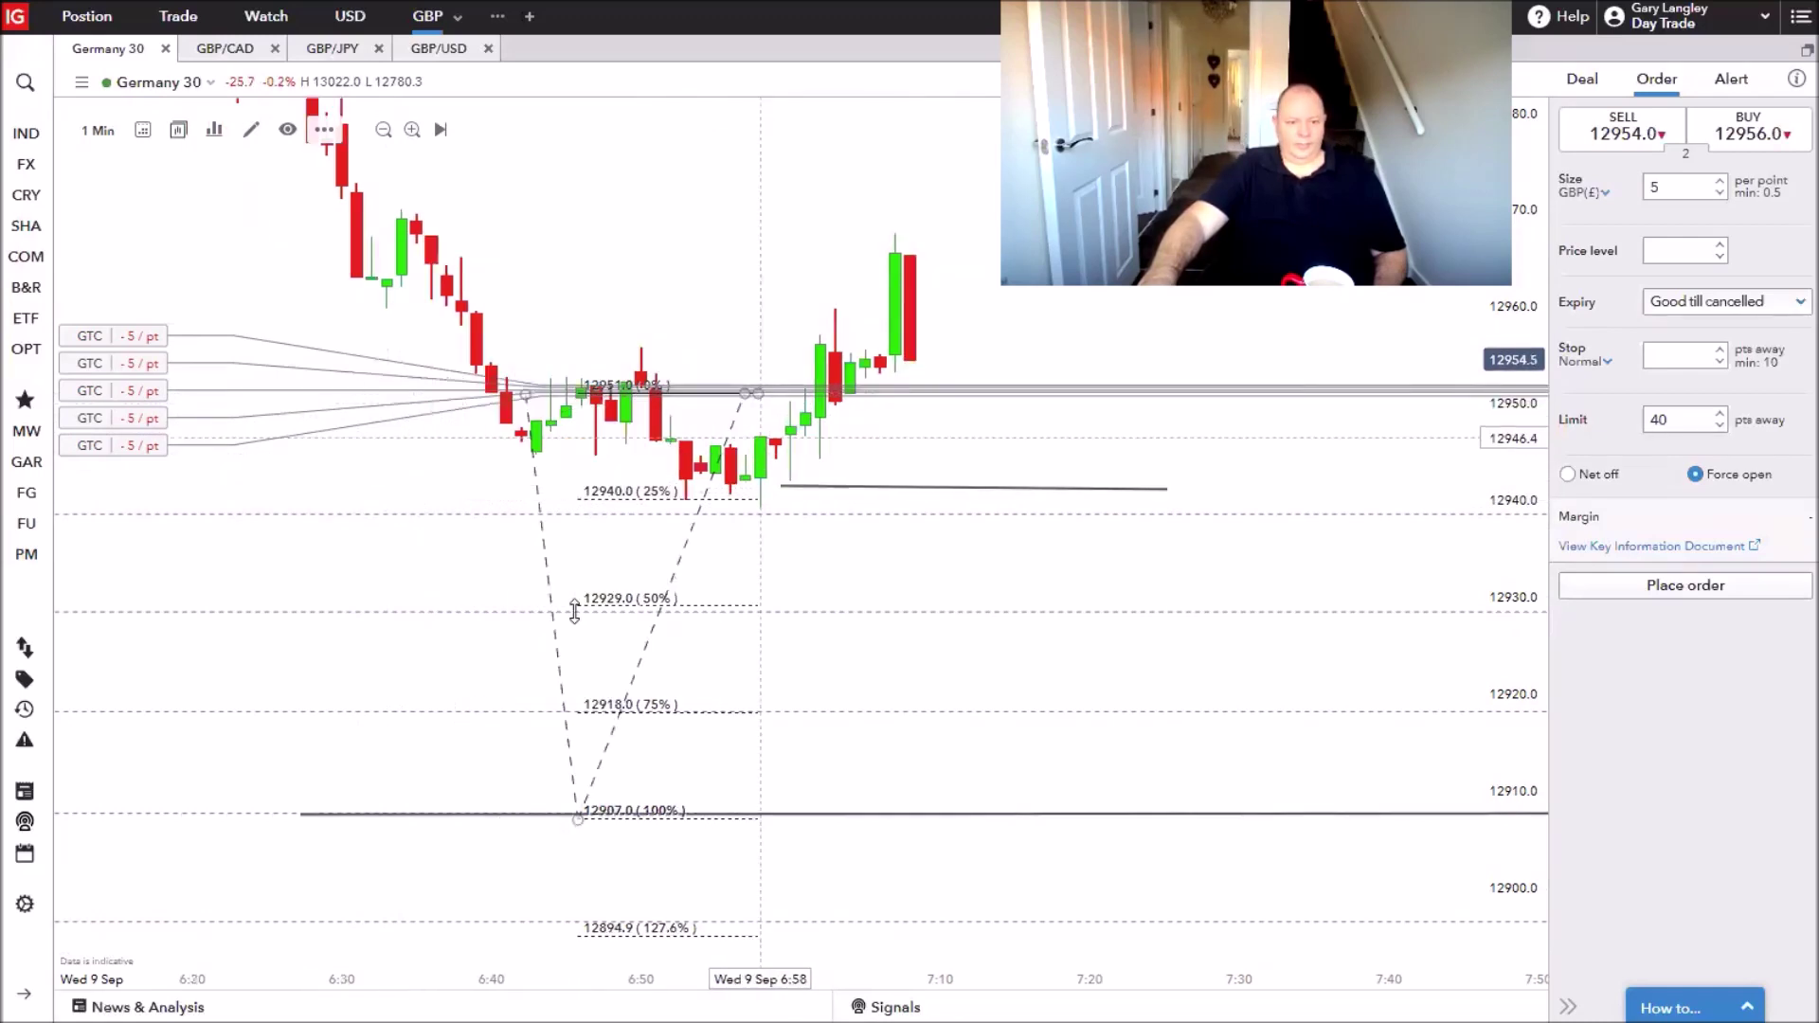
right_click(577, 821)
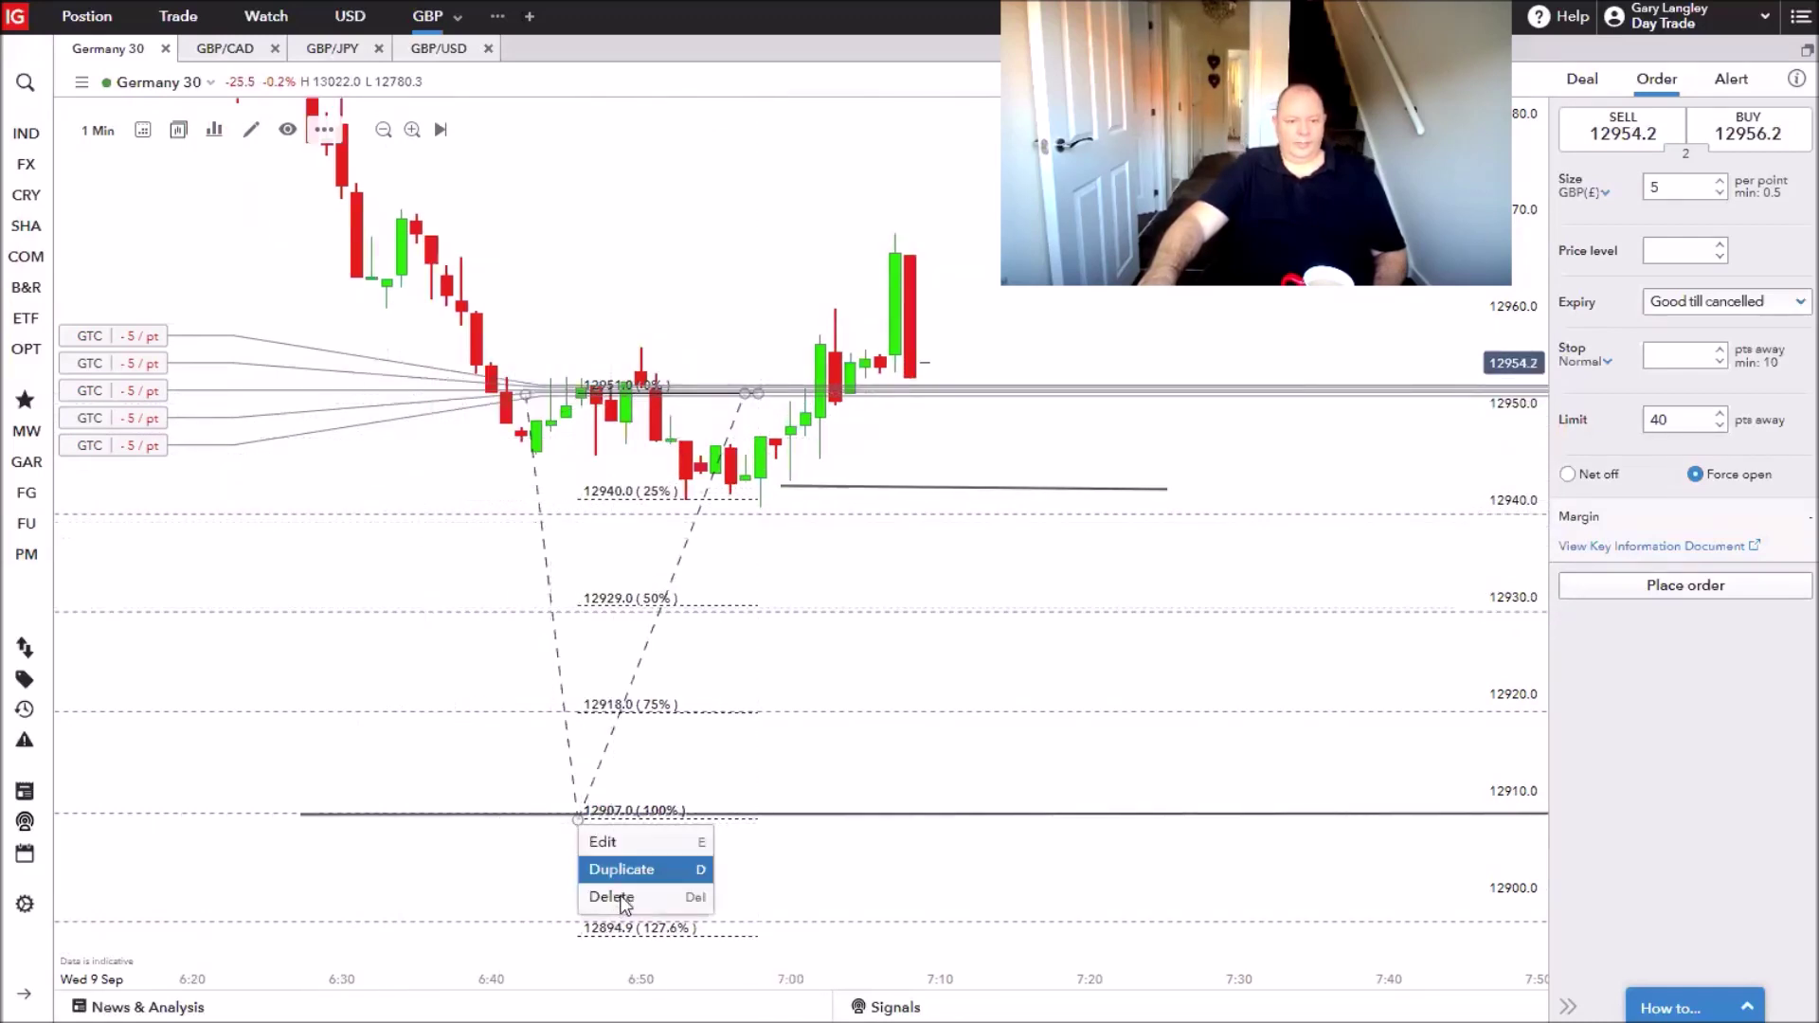
click(621, 897)
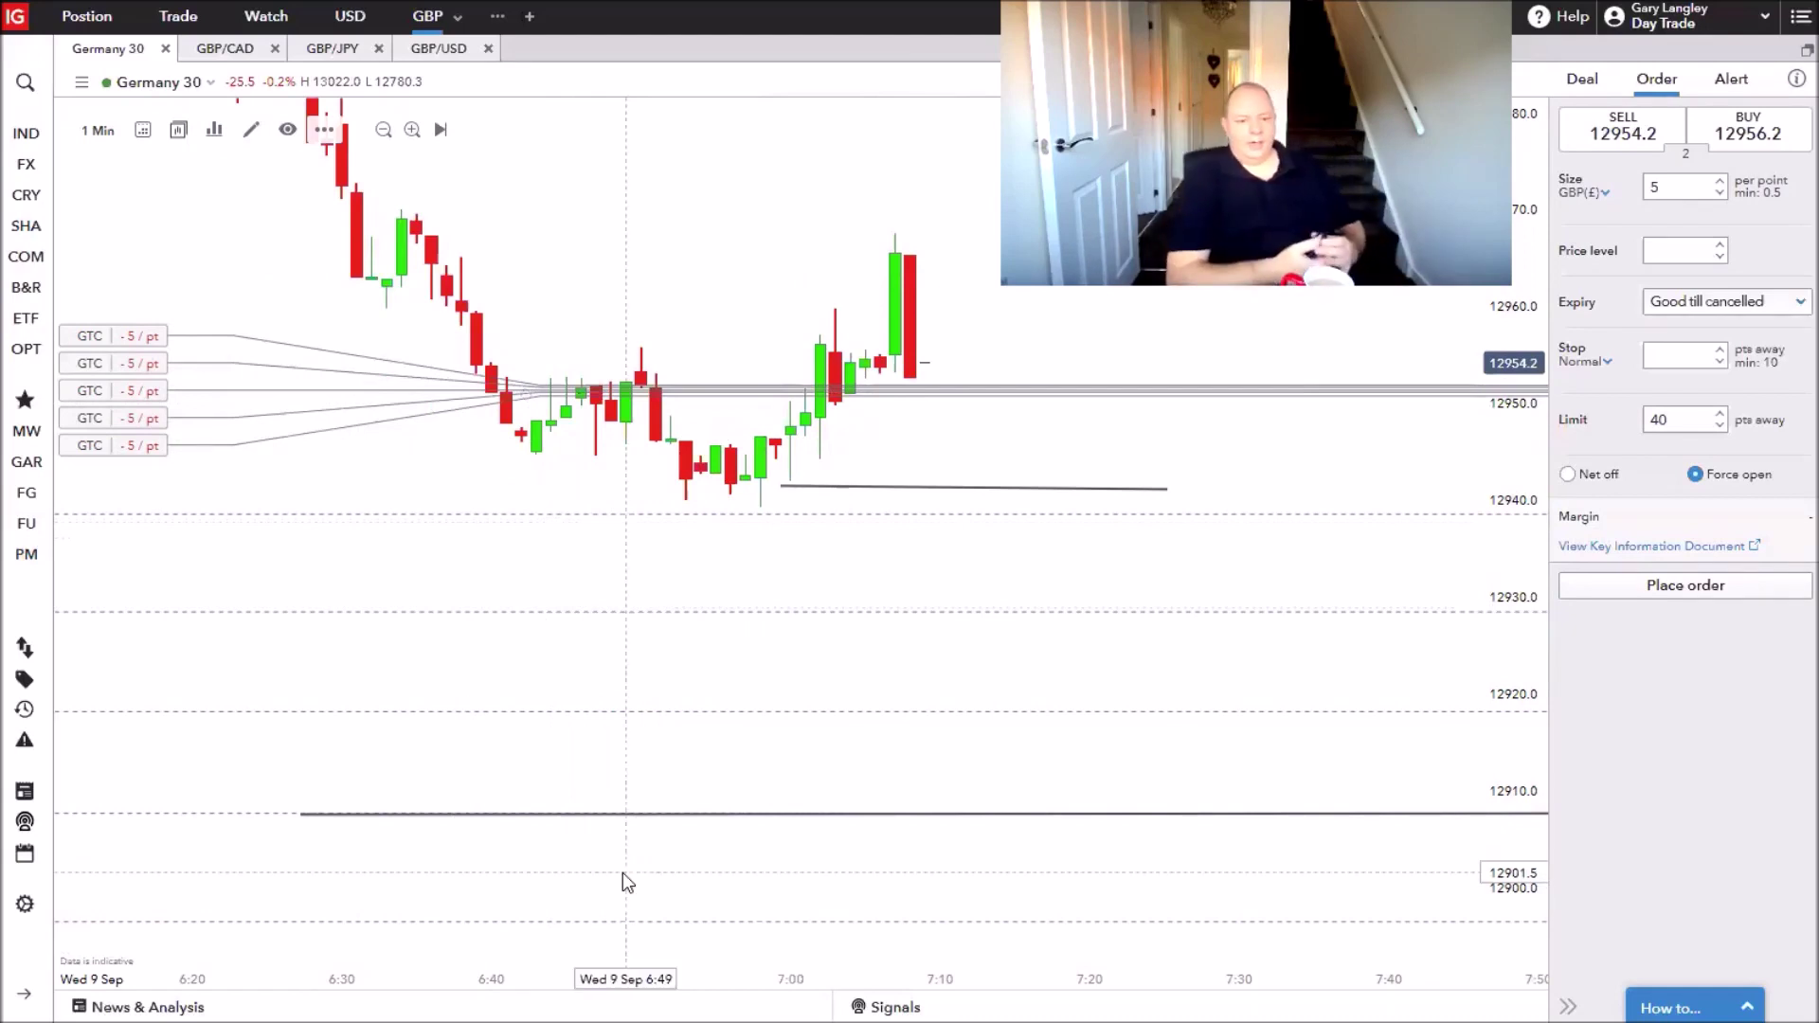
scroll(622, 873, up, 1)
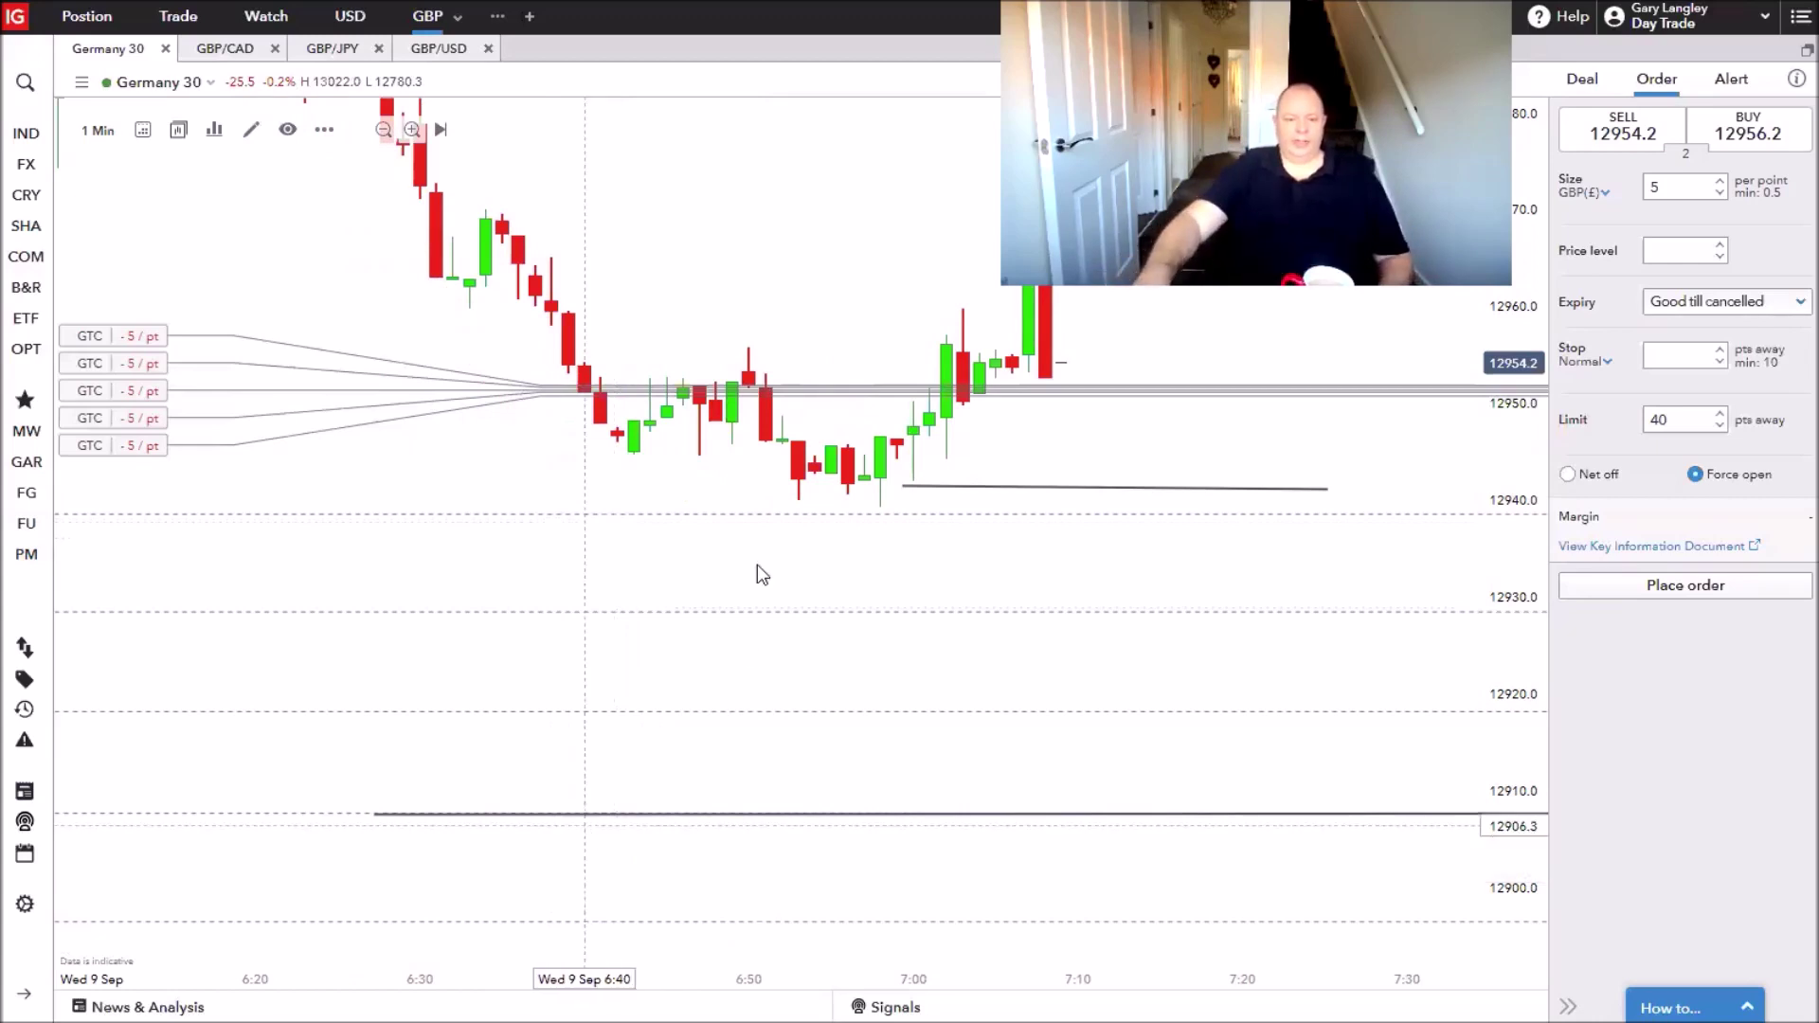
Pan and scroll the Germany 30 chart between the latest candles and earlier, higher prices.
drag(798, 304, 572, 515)
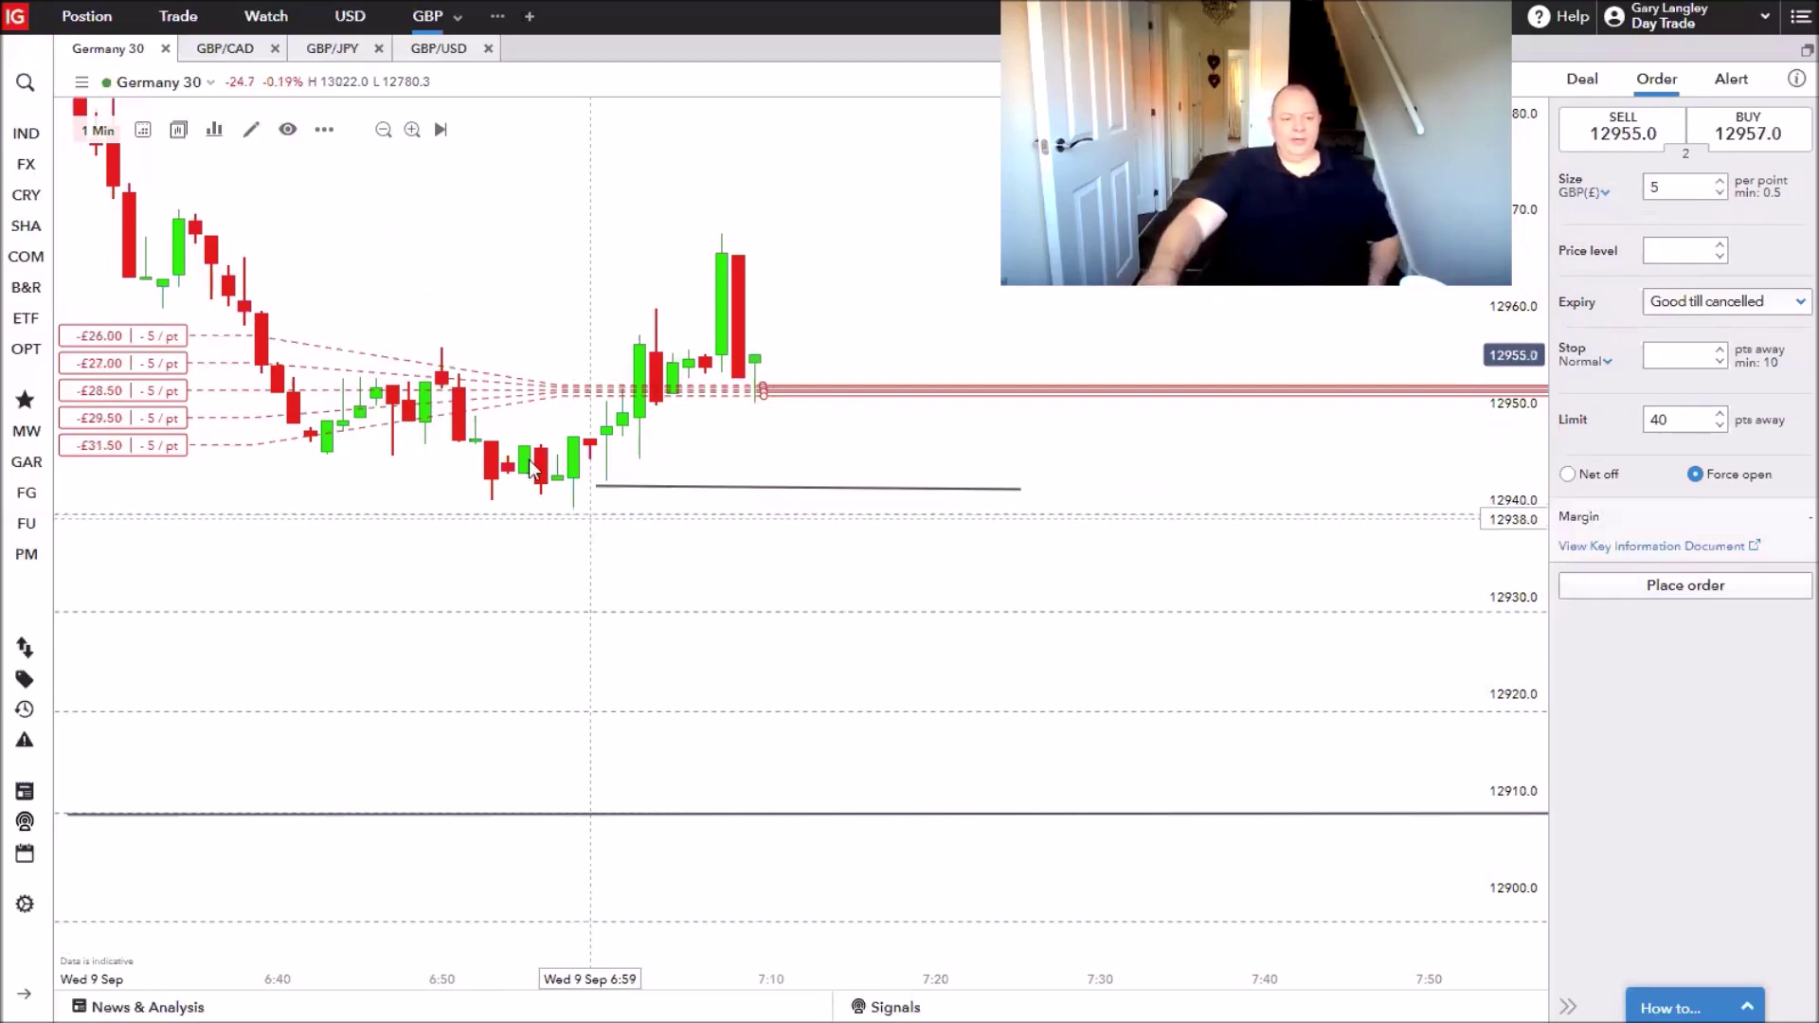
scroll(695, 575, left, 3)
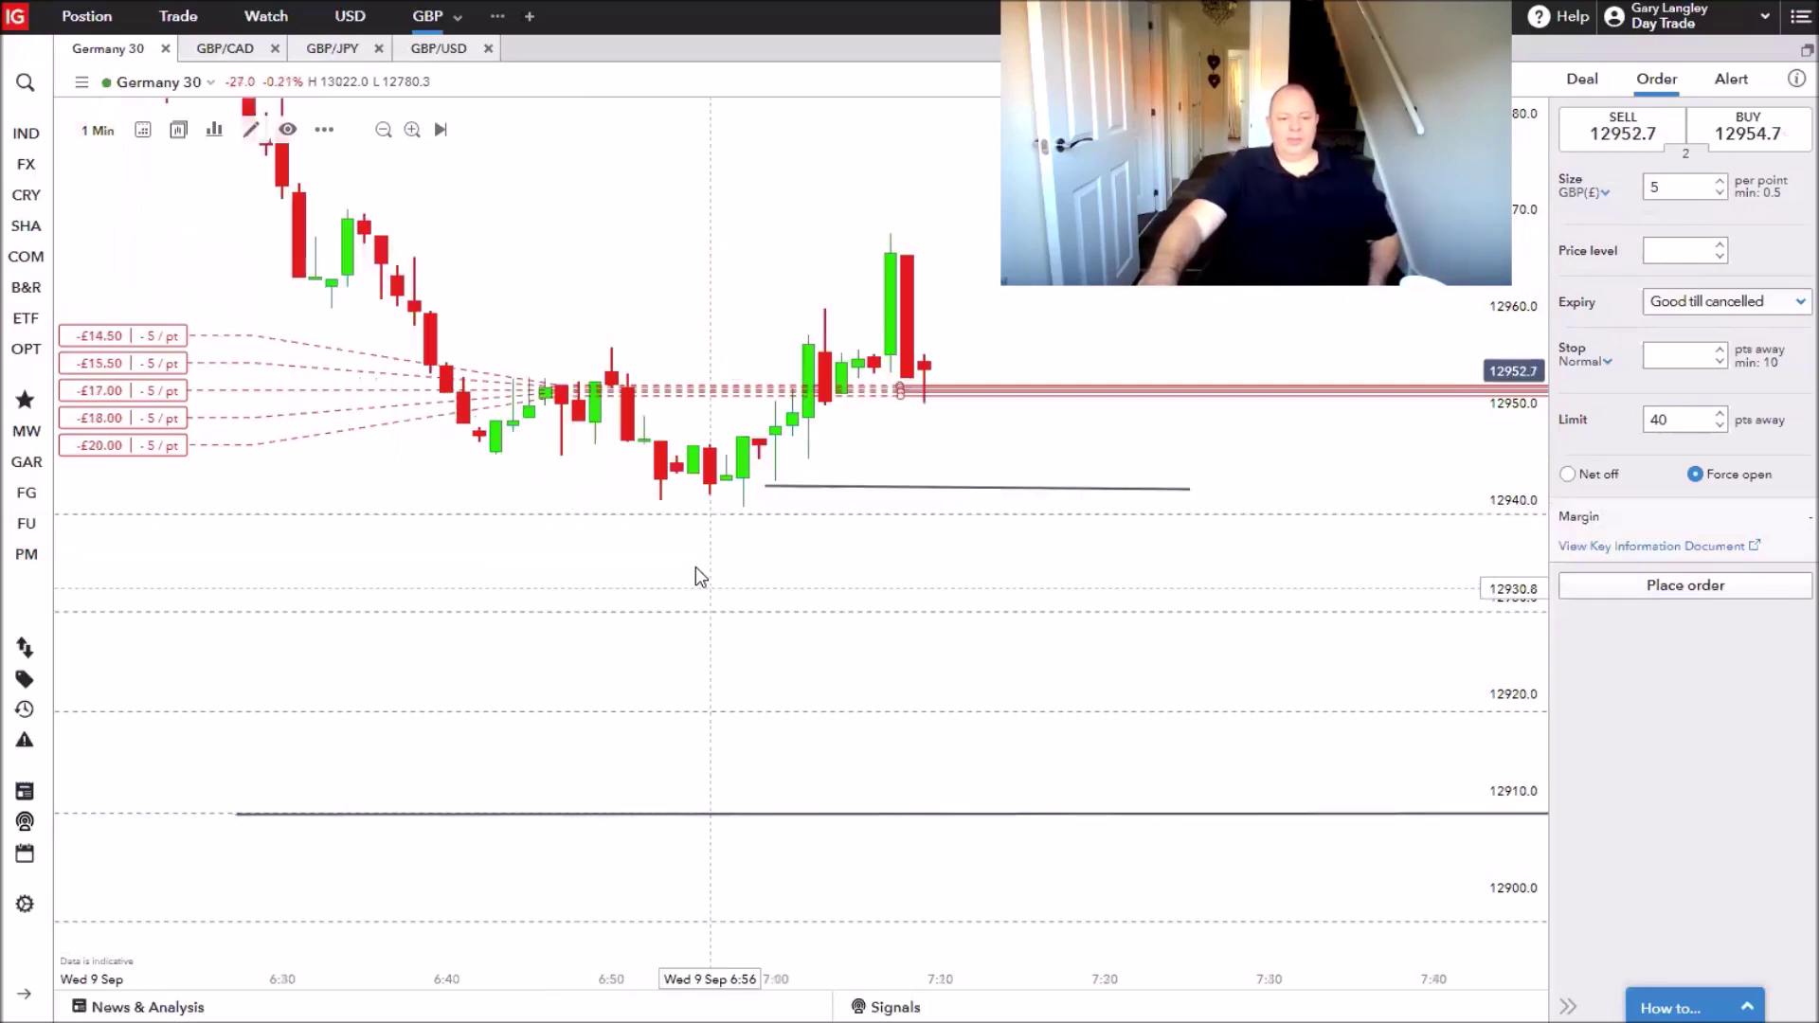
drag(698, 572, 724, 696)
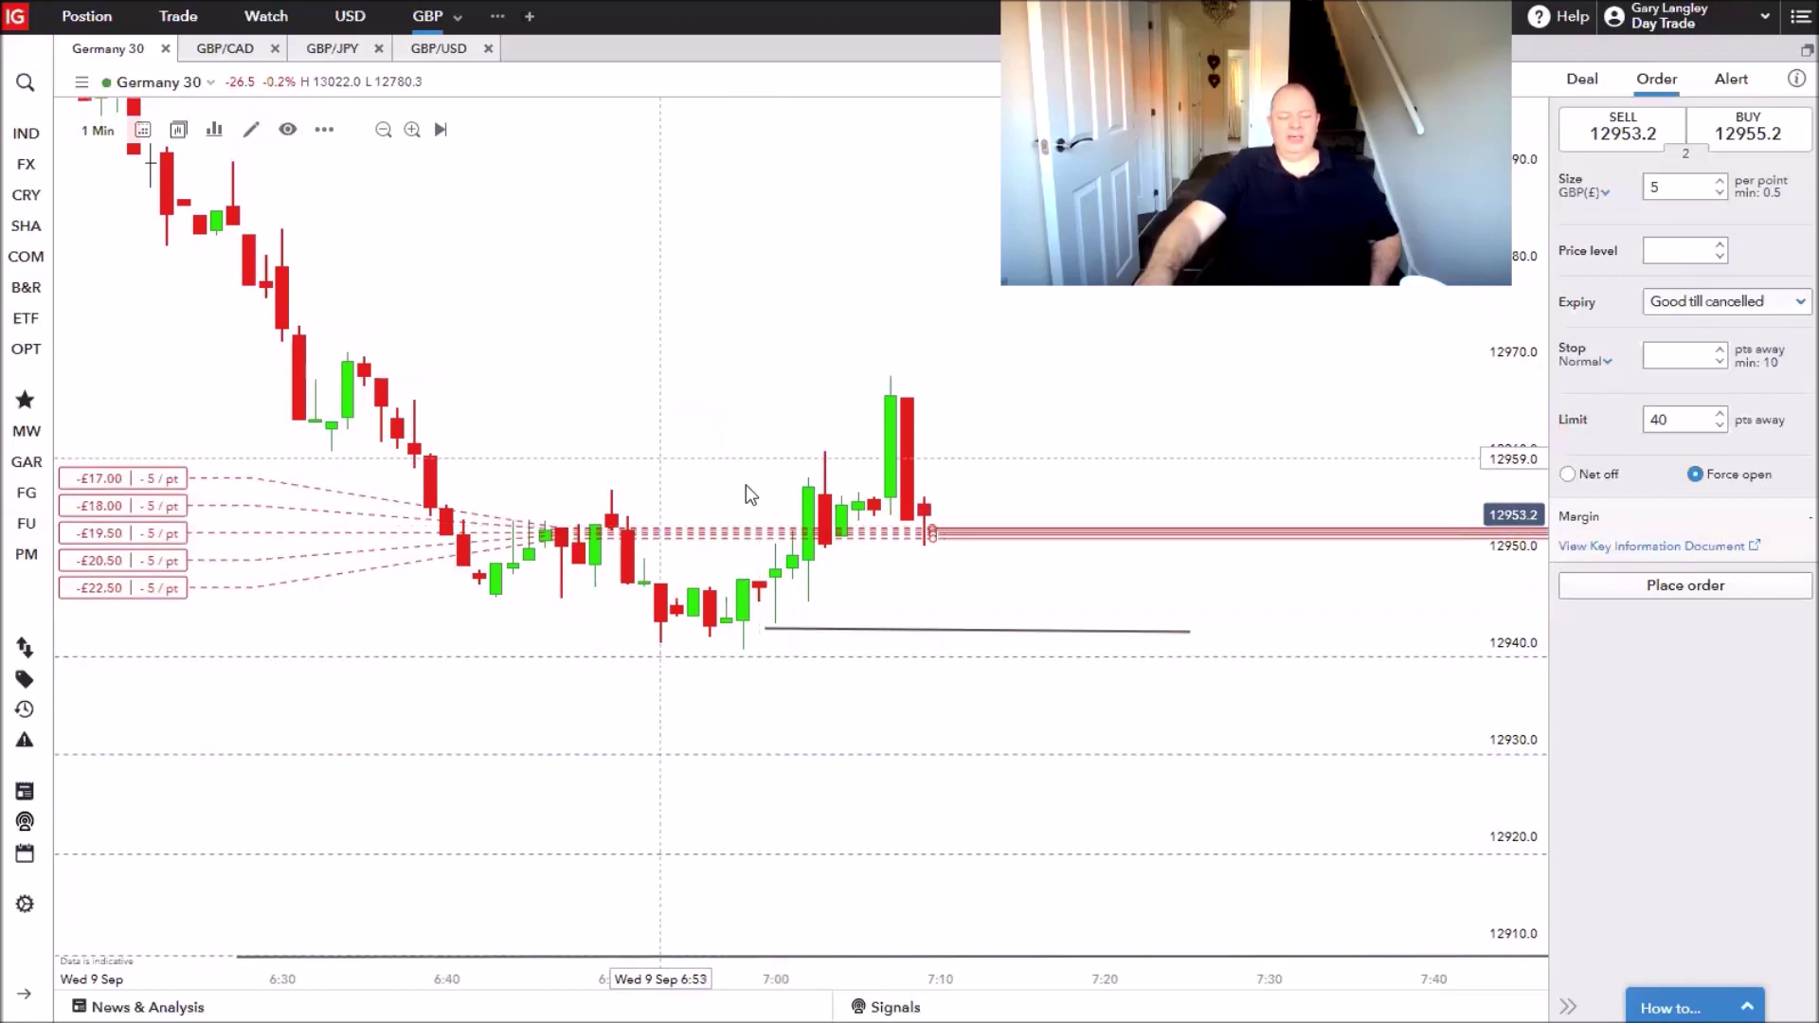
scroll(746, 486, left, 2)
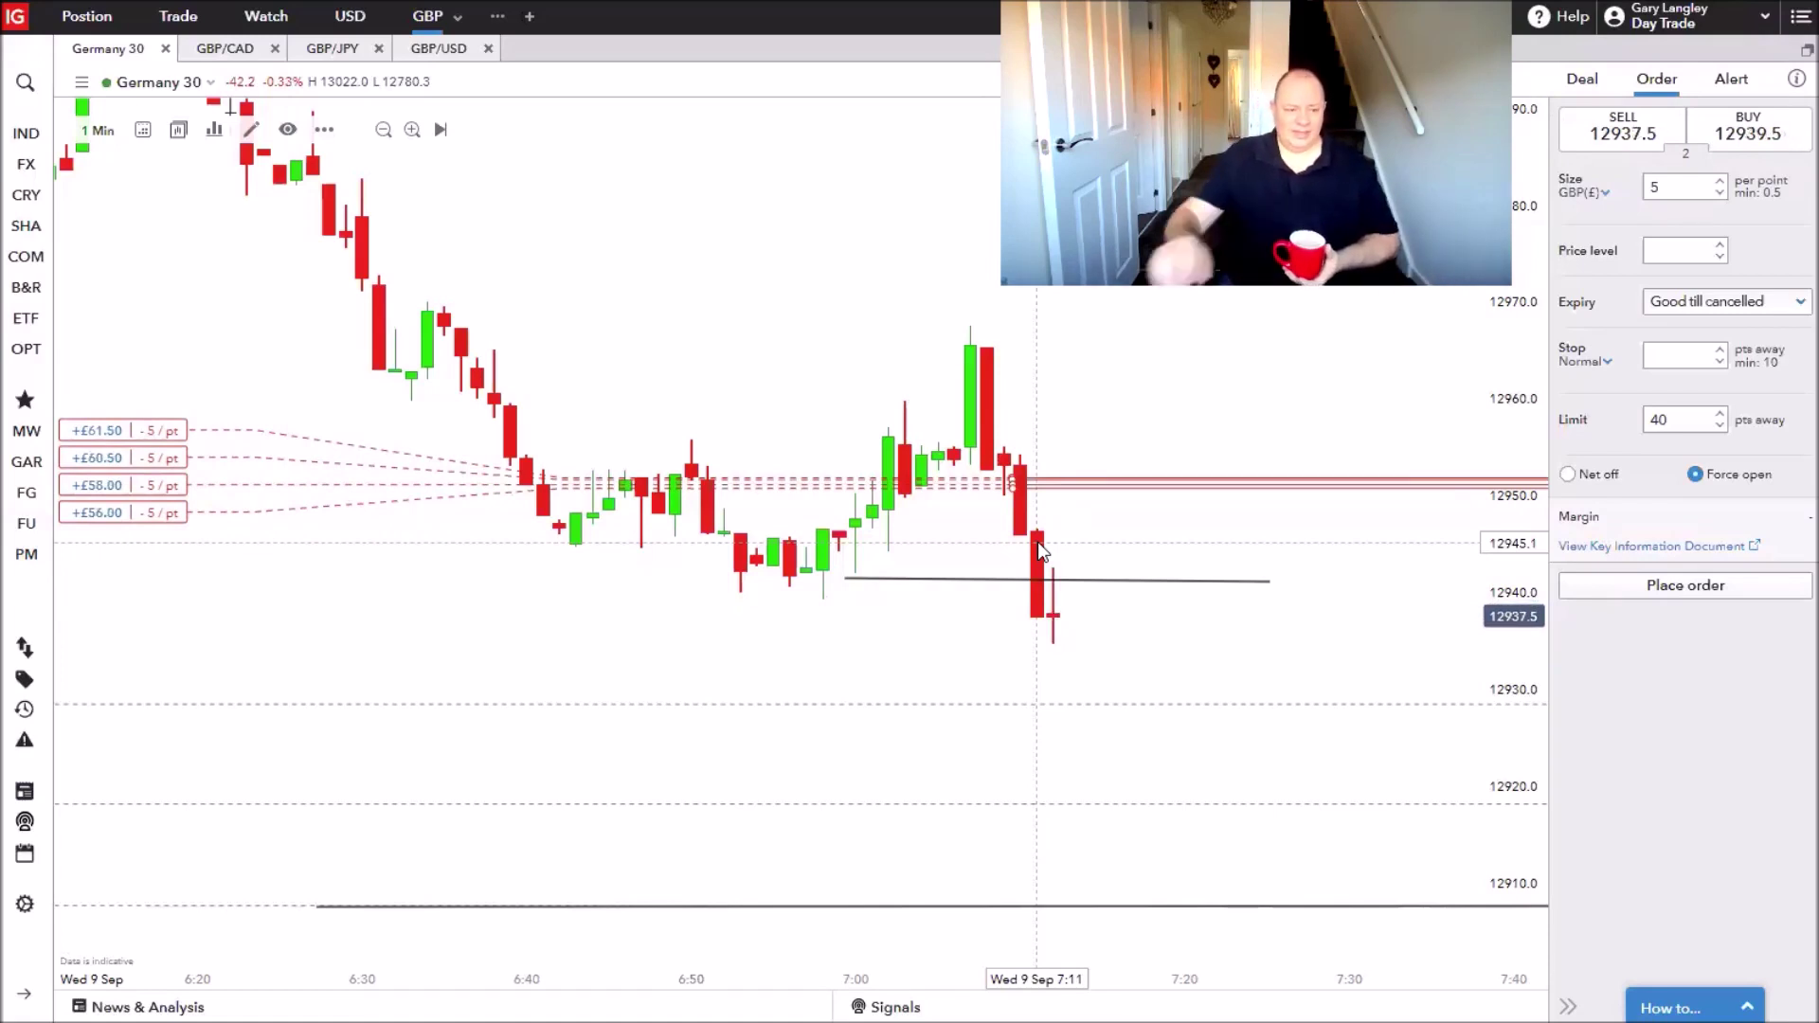
Check the recently closed trades list, then return to the Germany 30 chart.
click(23, 716)
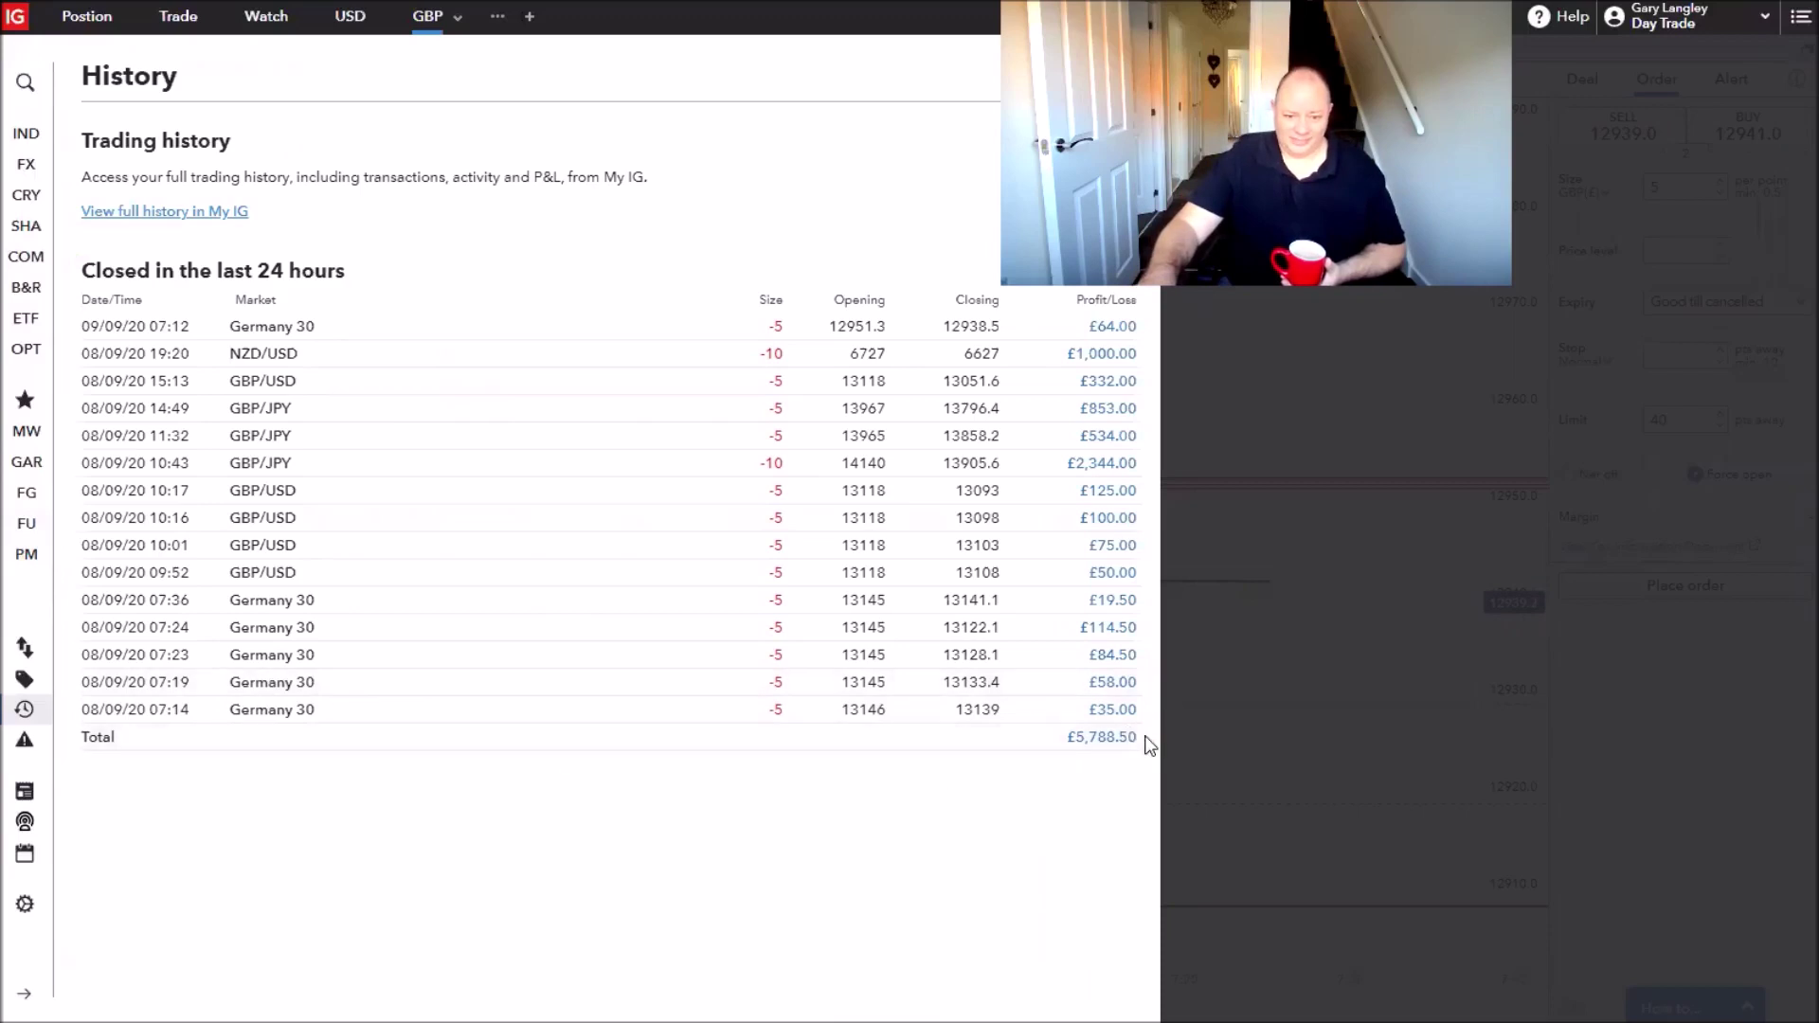
click(1215, 748)
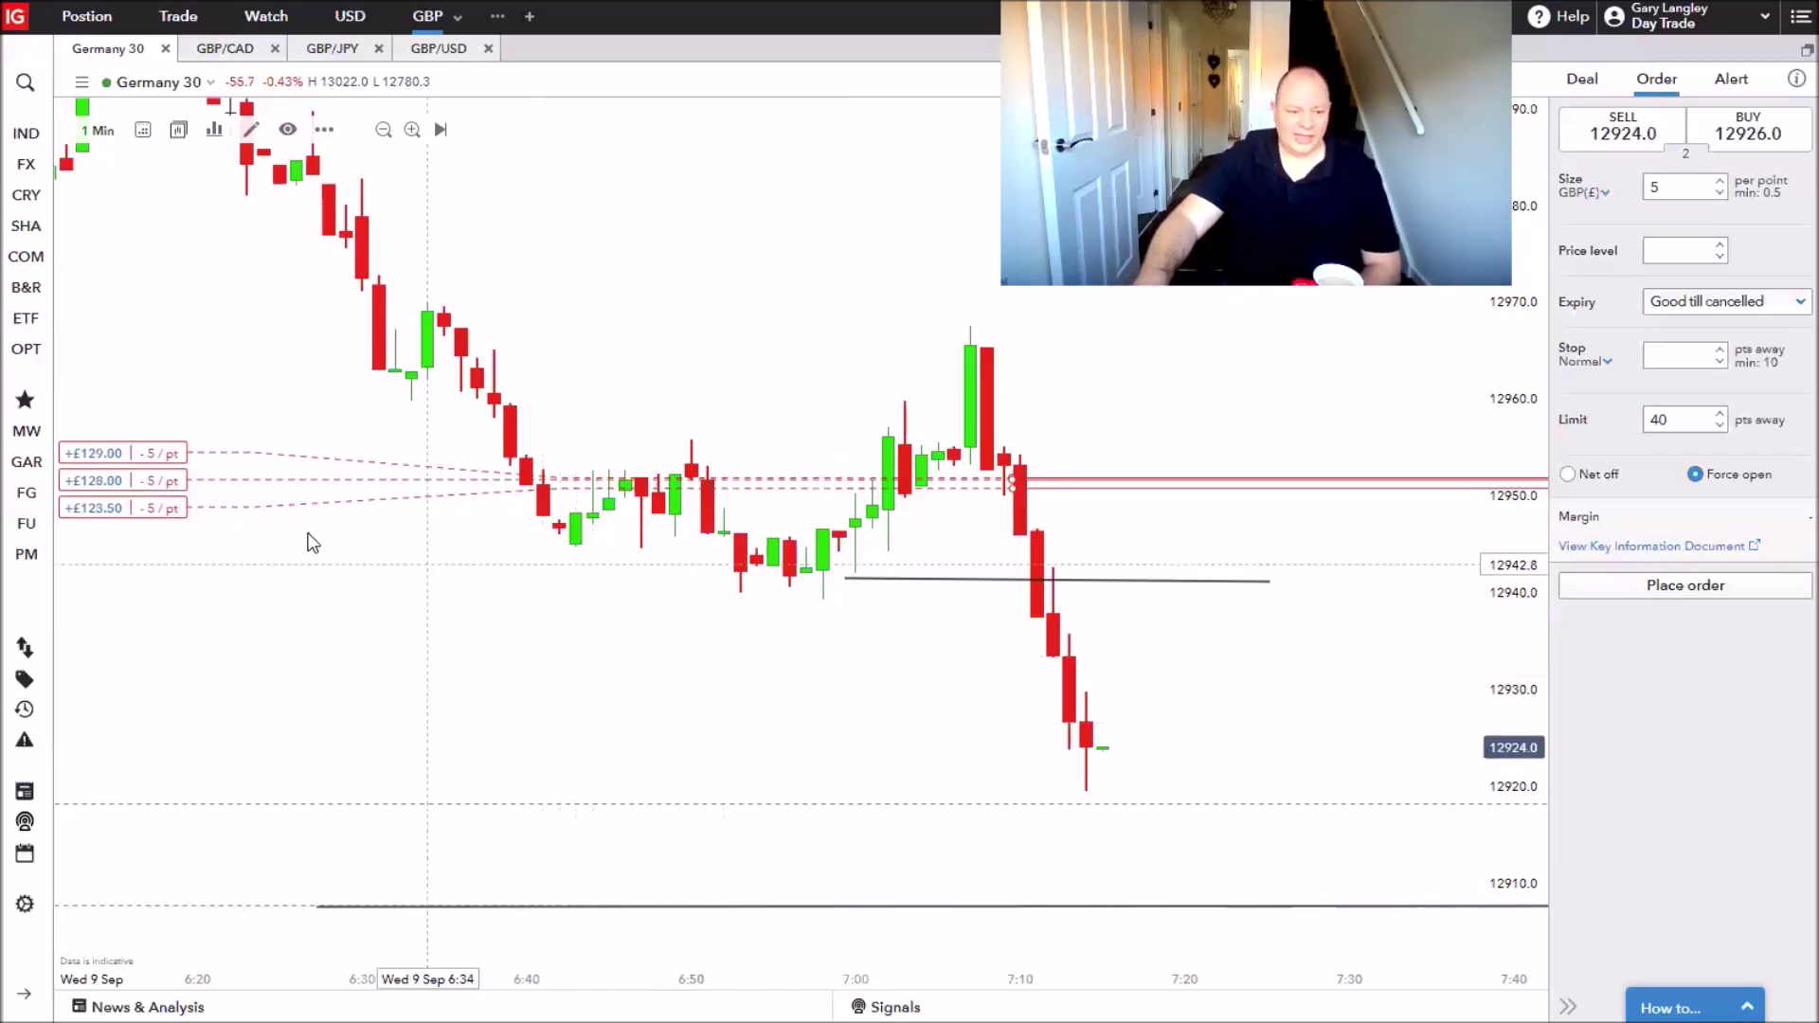
Tighten the three shorts' stops to about 12949.3–12949.4 and pan to the latest candles.
mouse_move(858, 489)
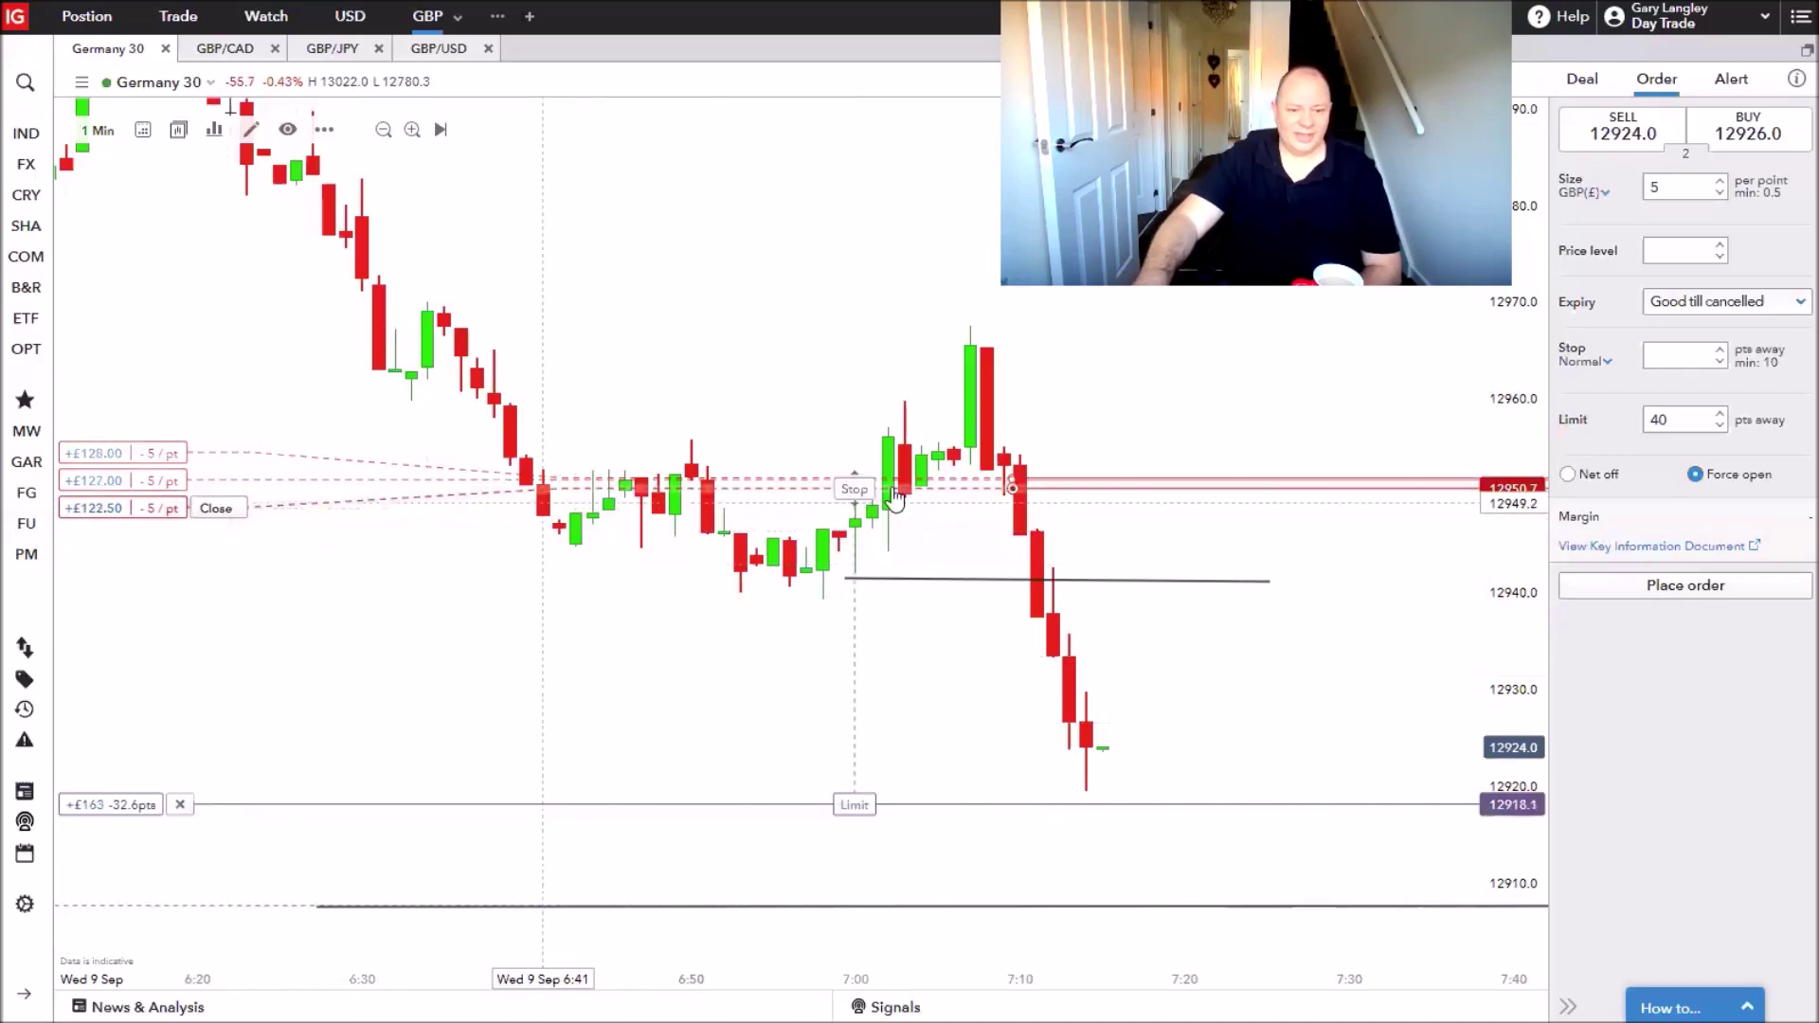
drag(864, 489, 864, 497)
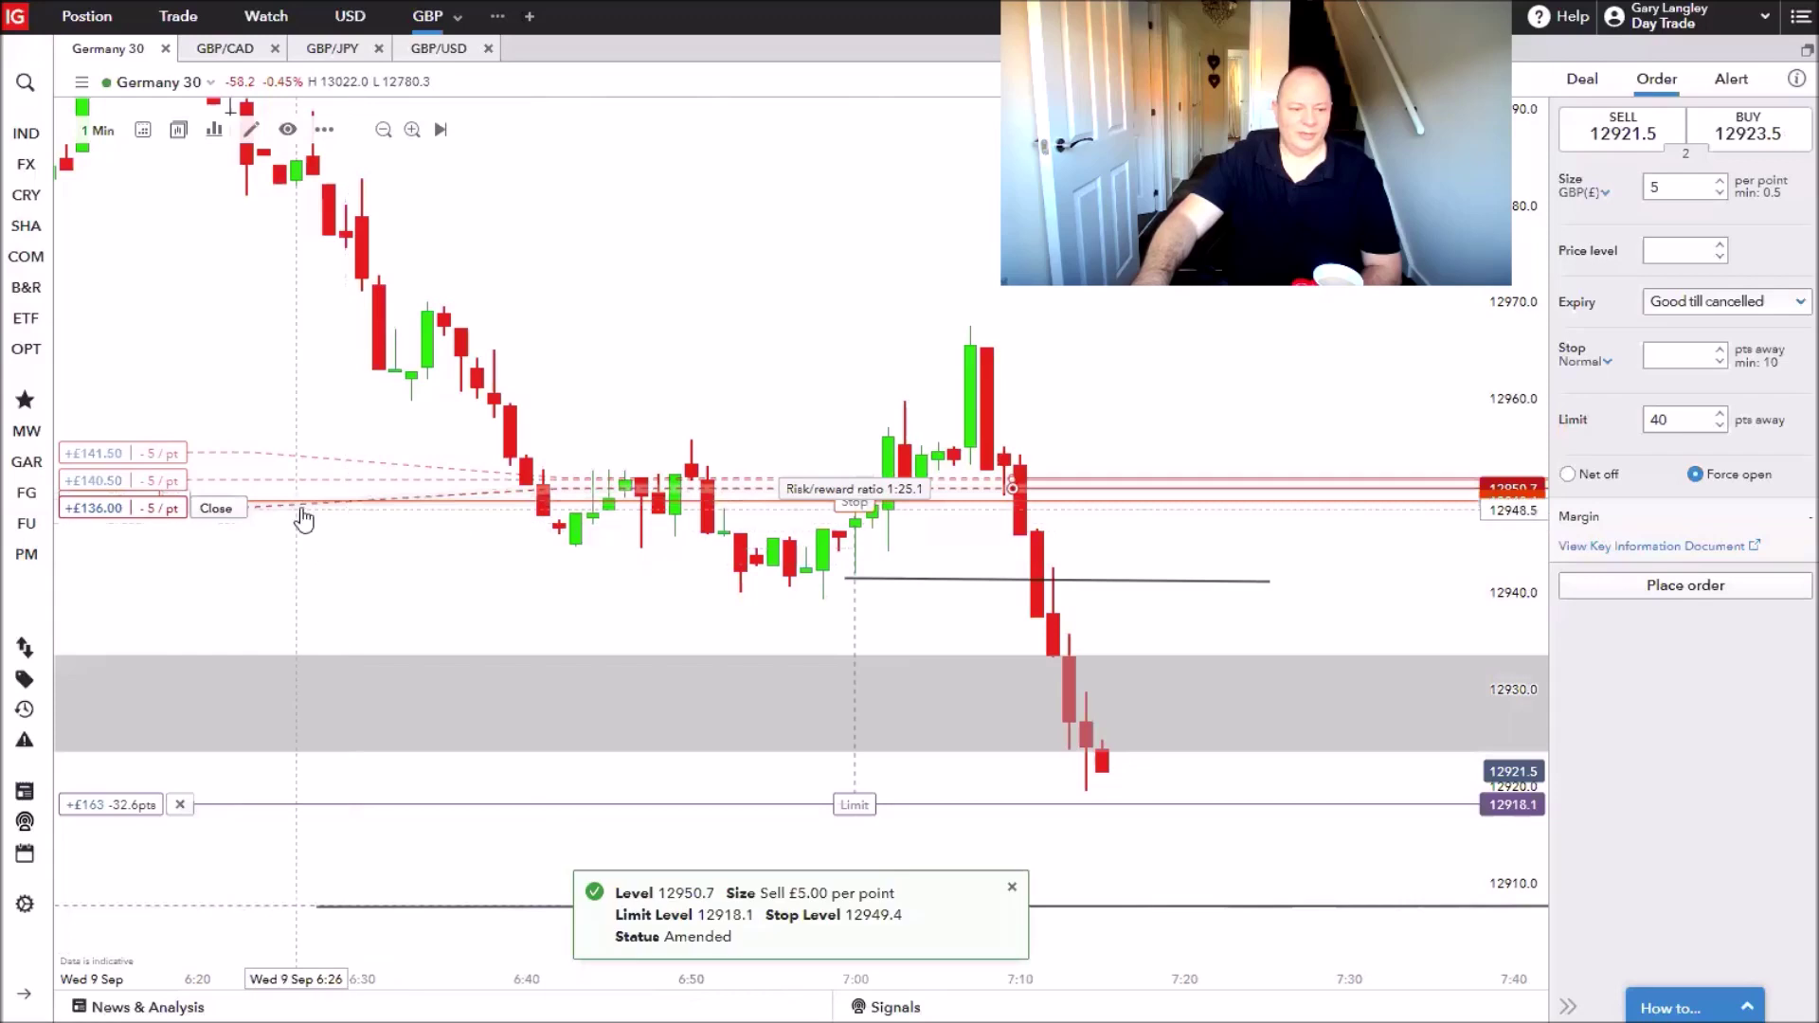
mouse_move(296, 481)
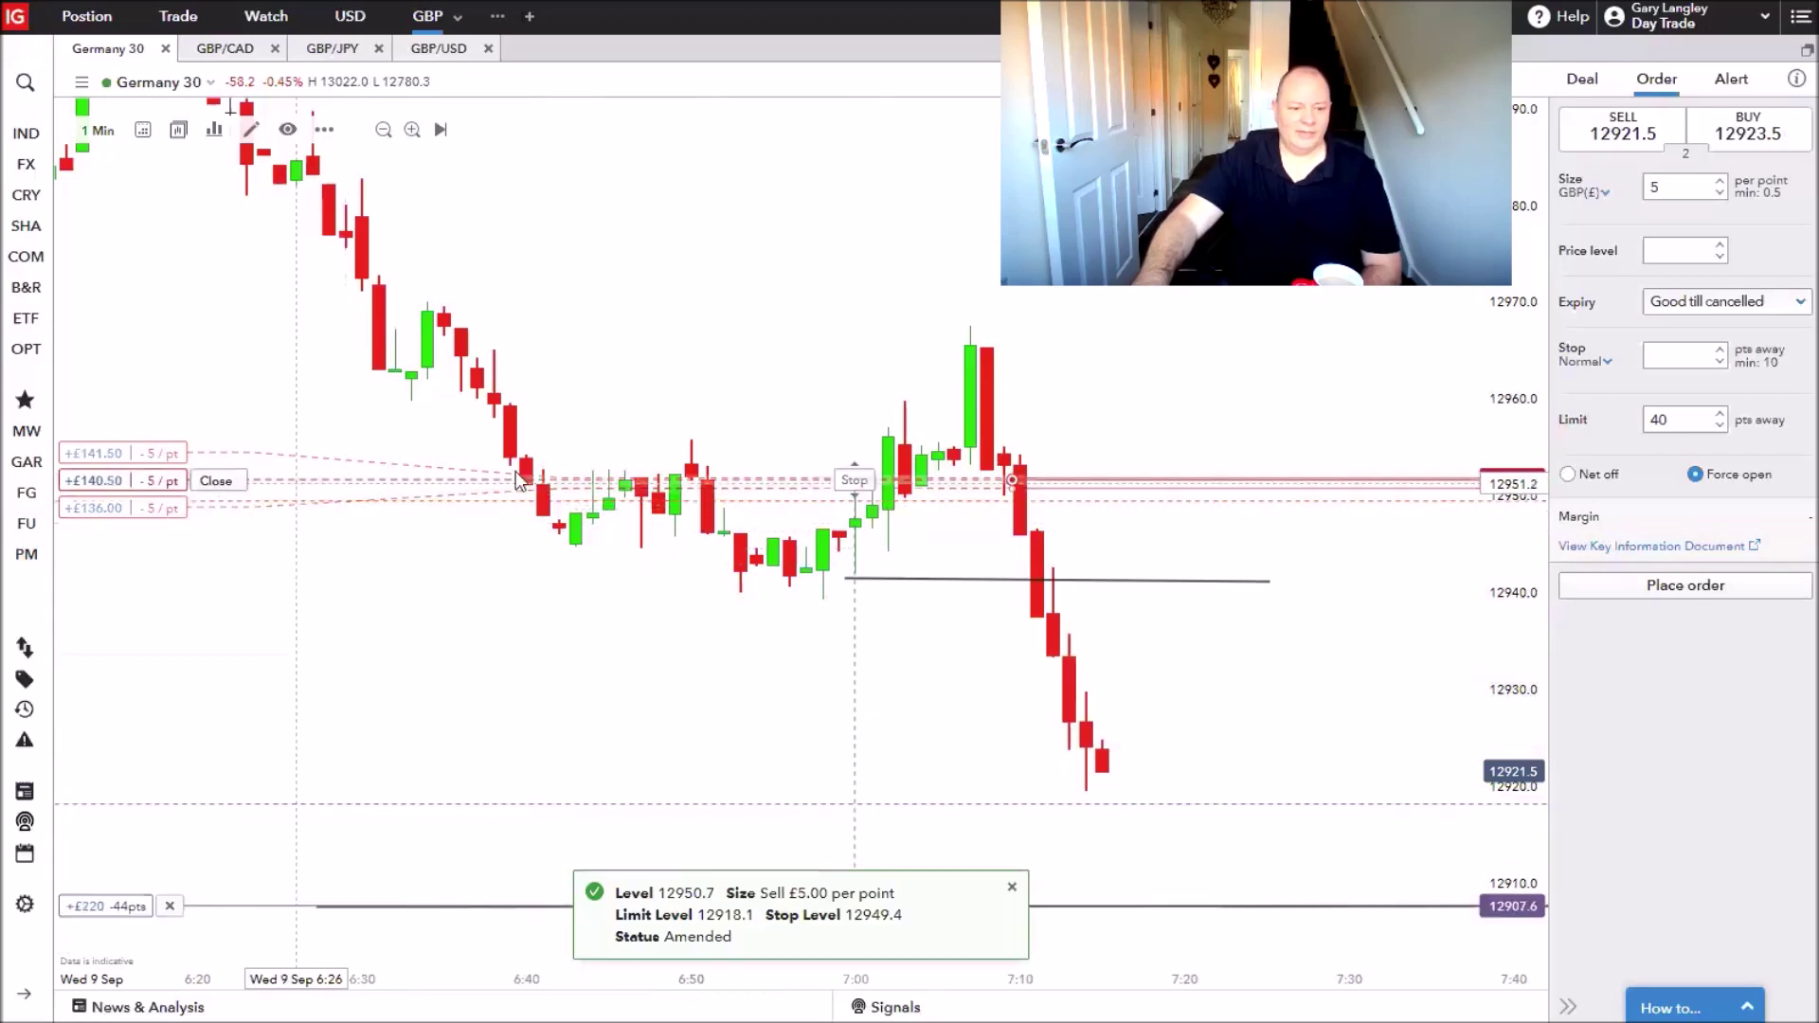
drag(854, 479, 848, 500)
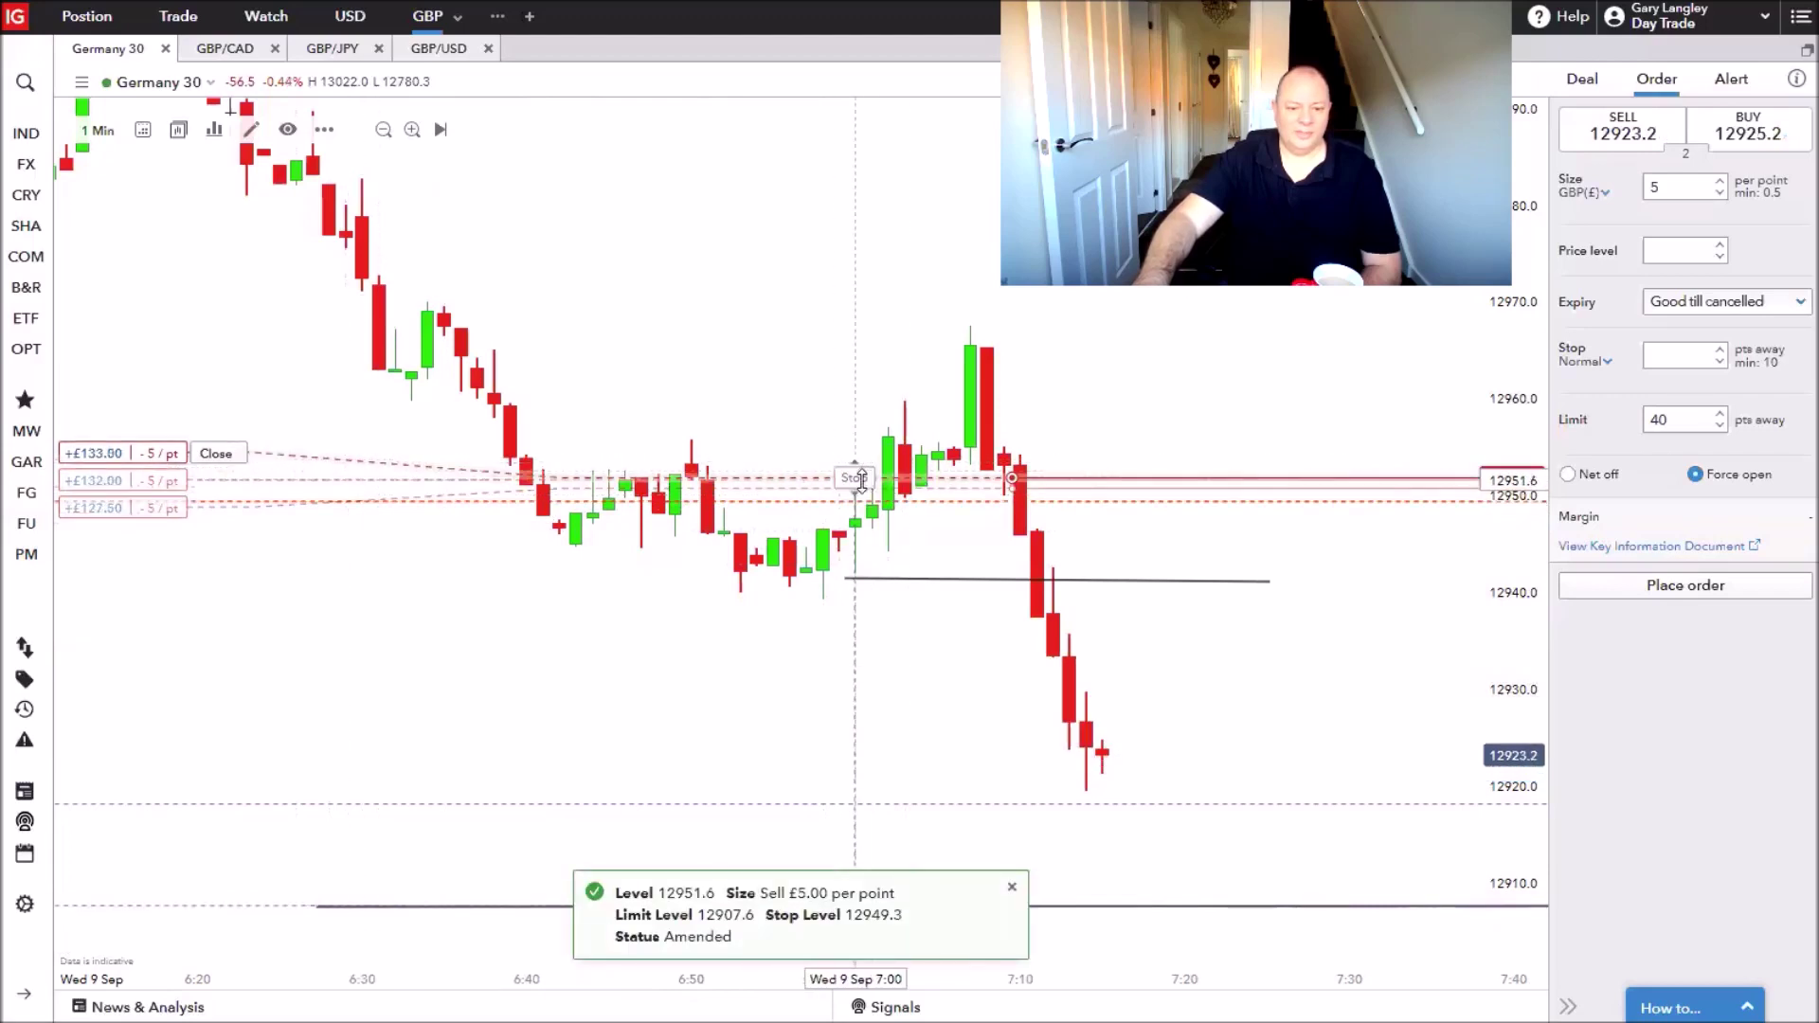
drag(864, 488, 695, 705)
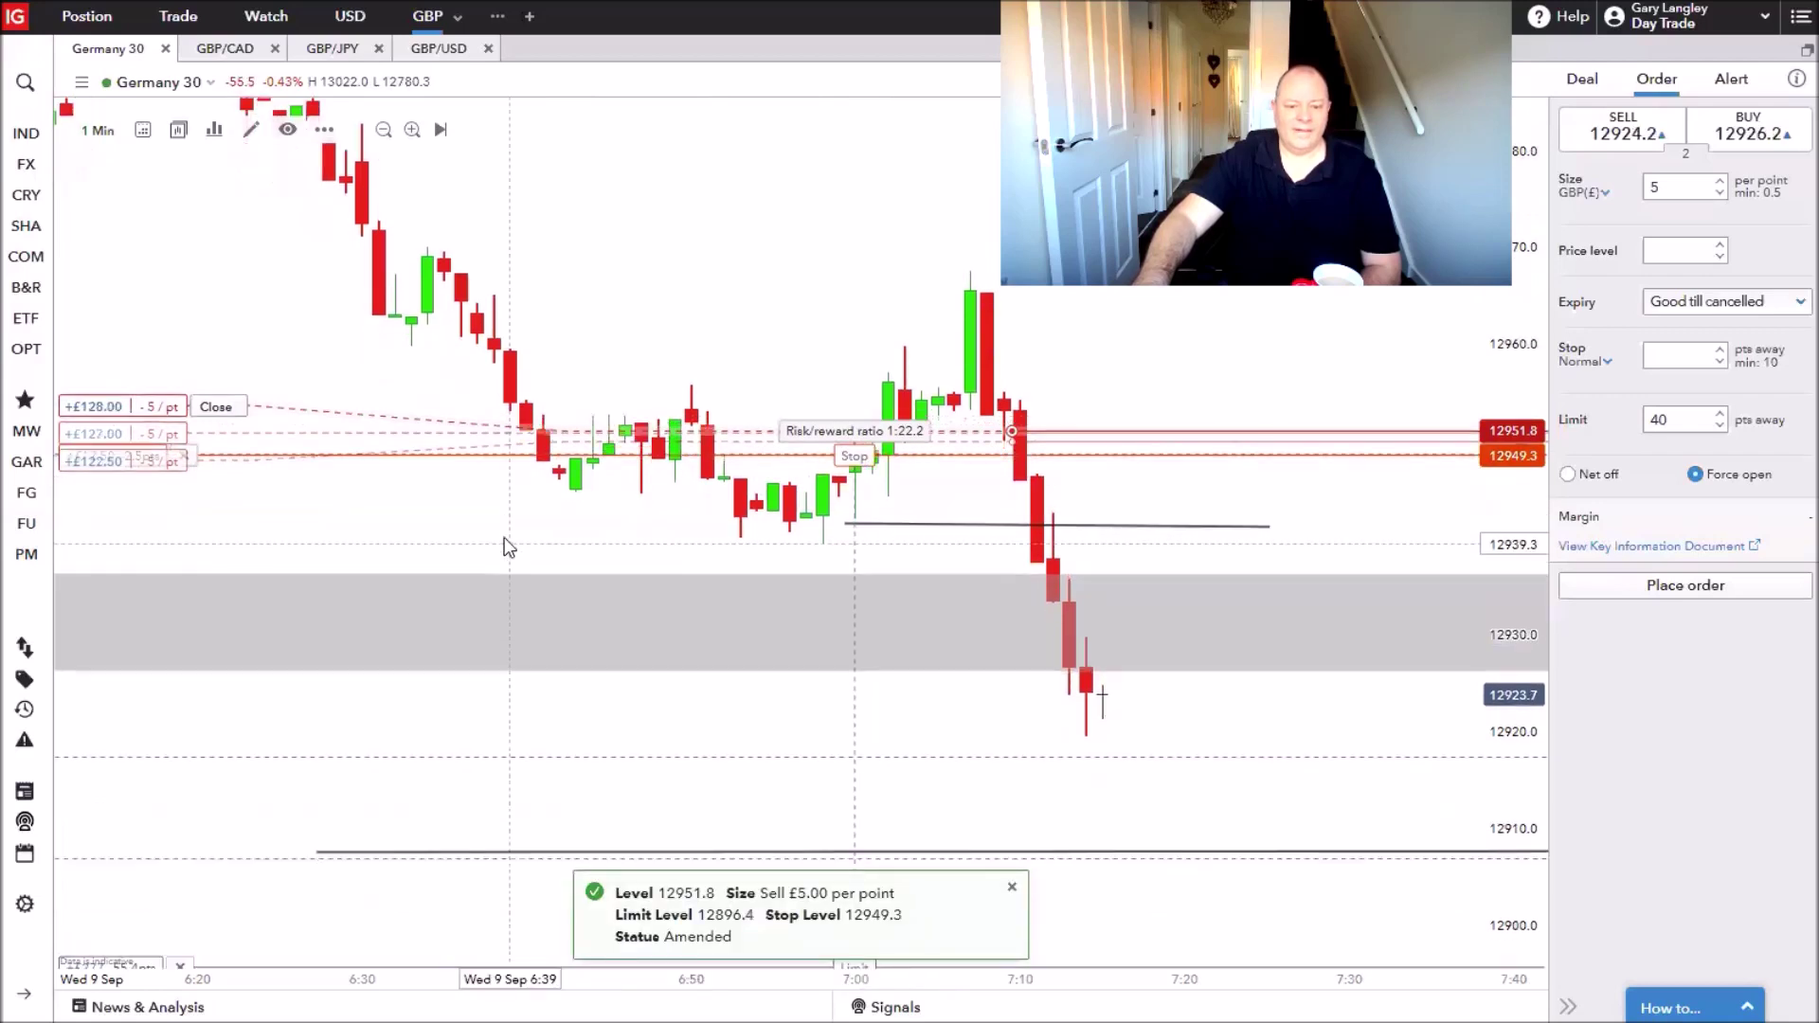
drag(934, 711, 678, 698)
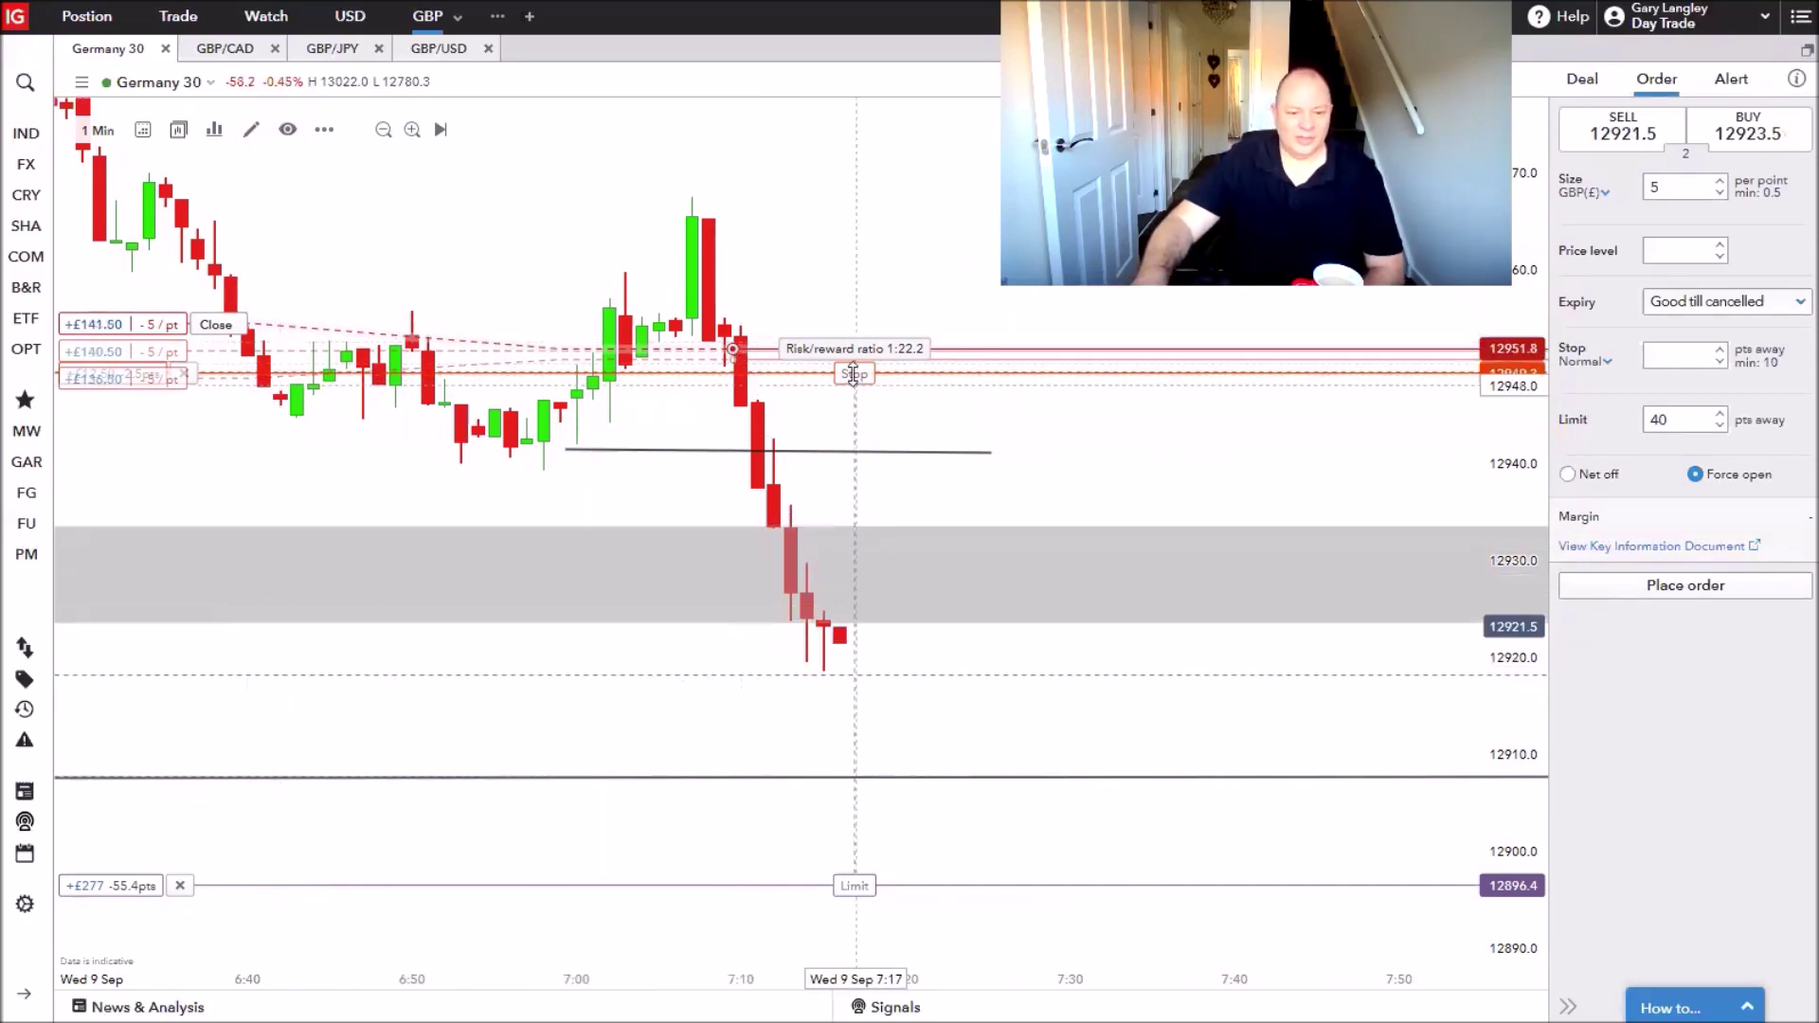
Lower the stops further to about 12946.6 and 12947, checking each position's stop and limit.
drag(852, 379, 853, 400)
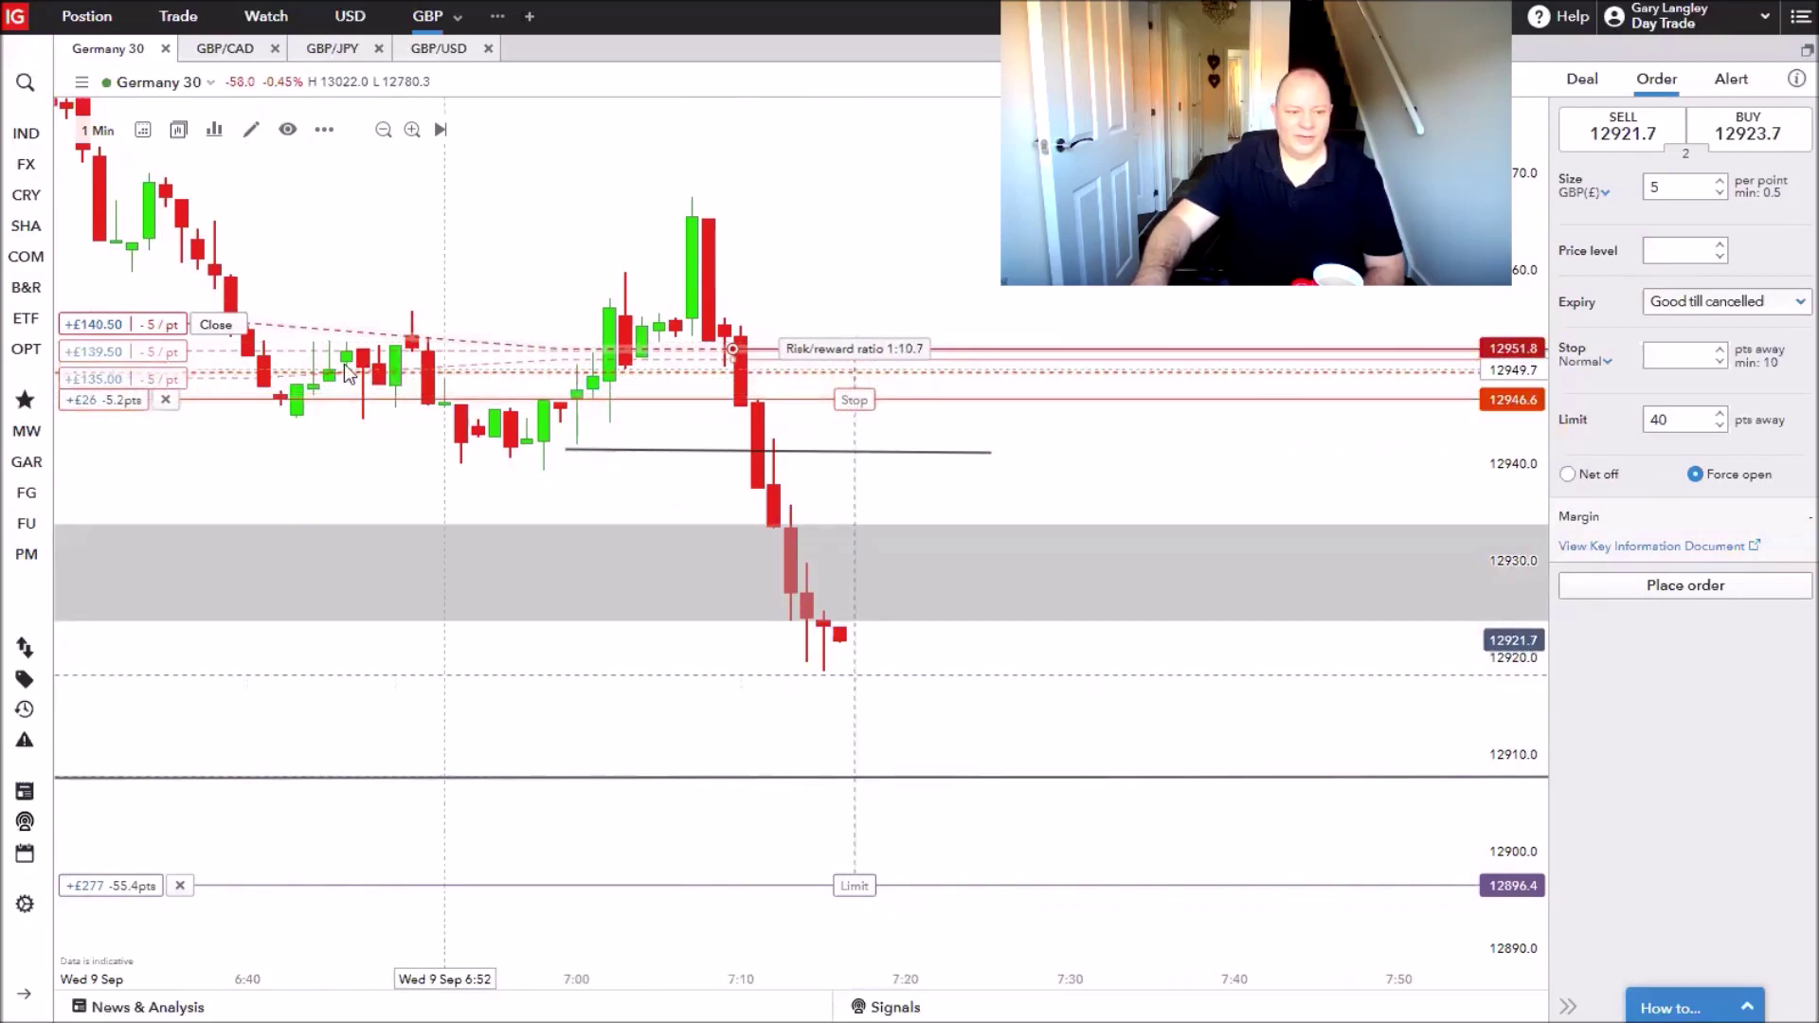
click(210, 356)
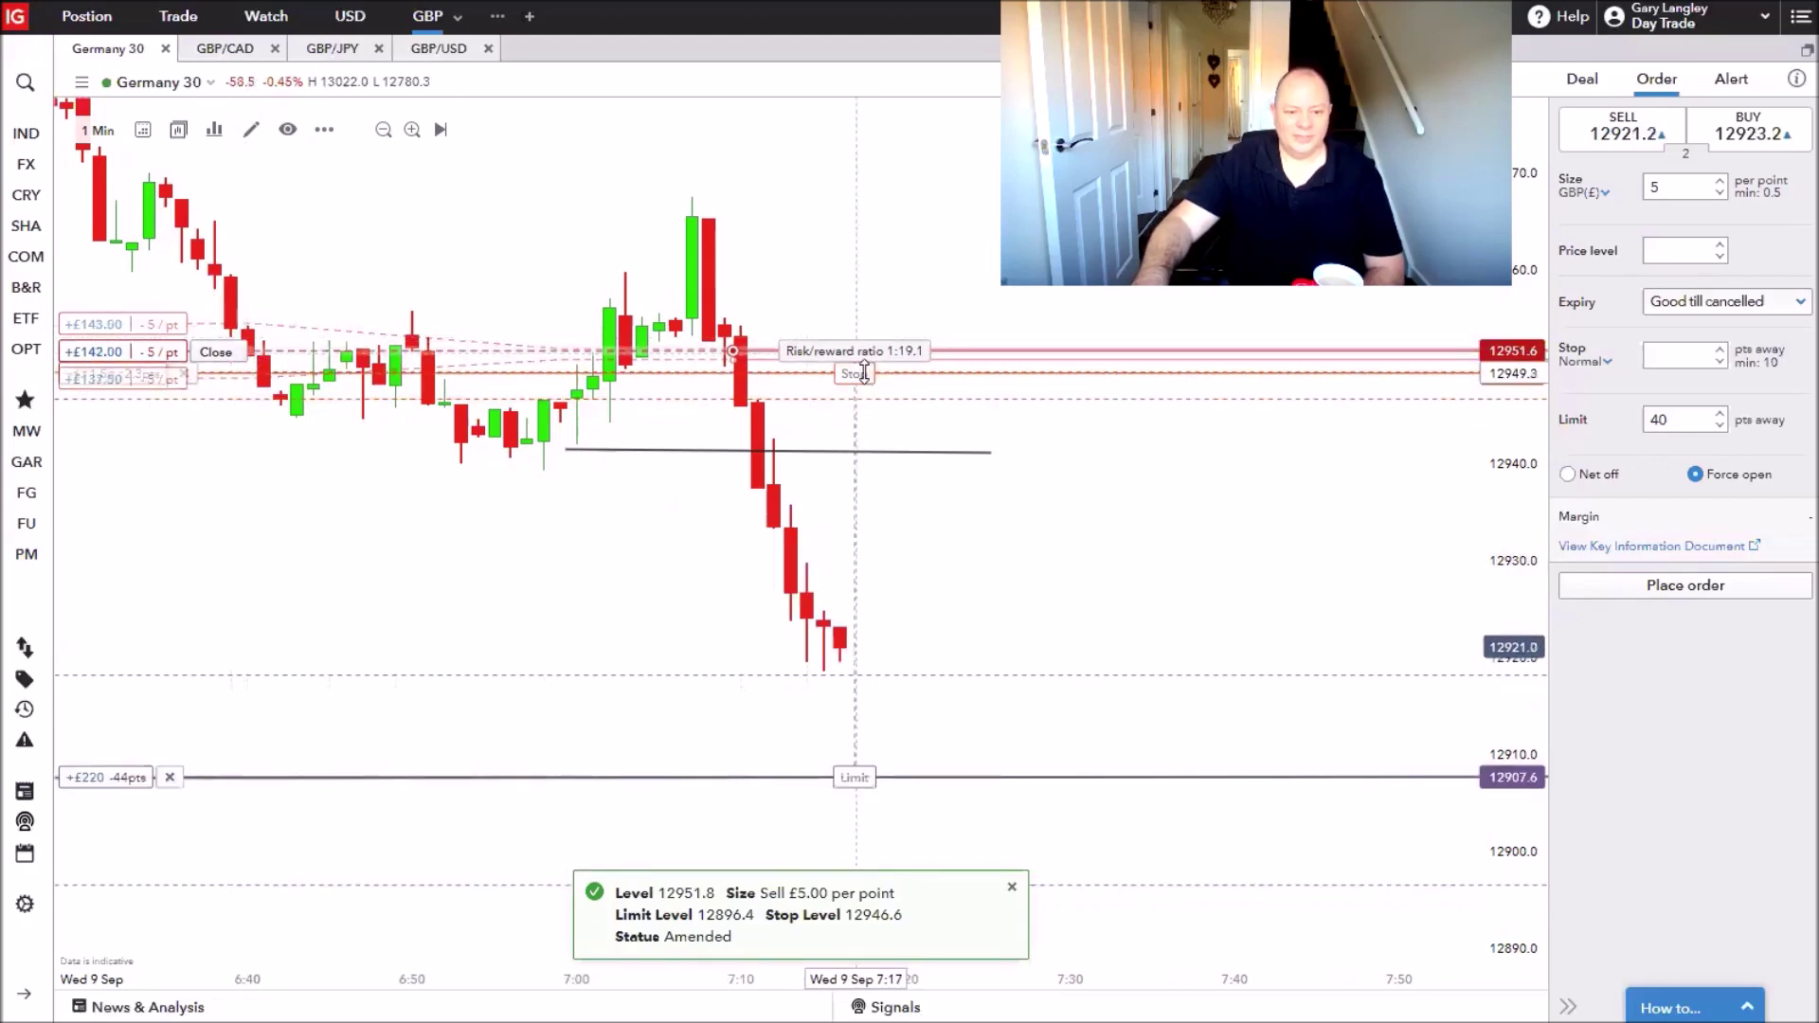
drag(861, 375, 859, 400)
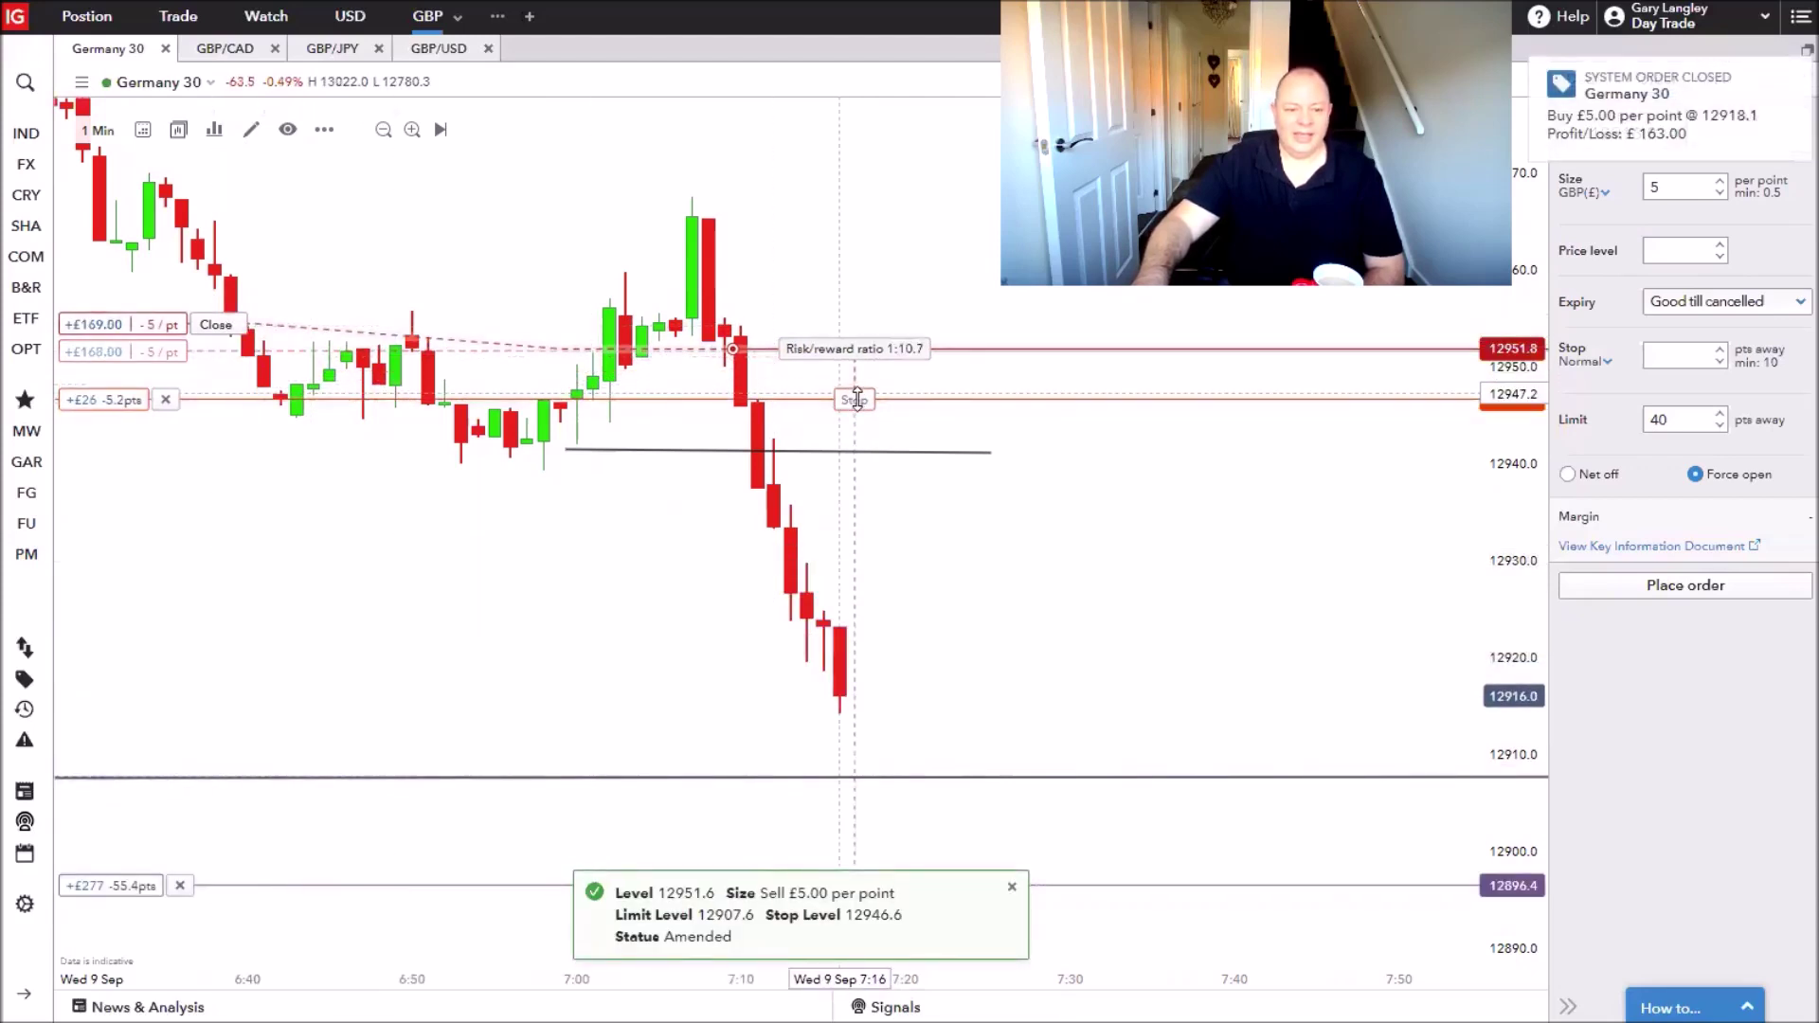
click(945, 545)
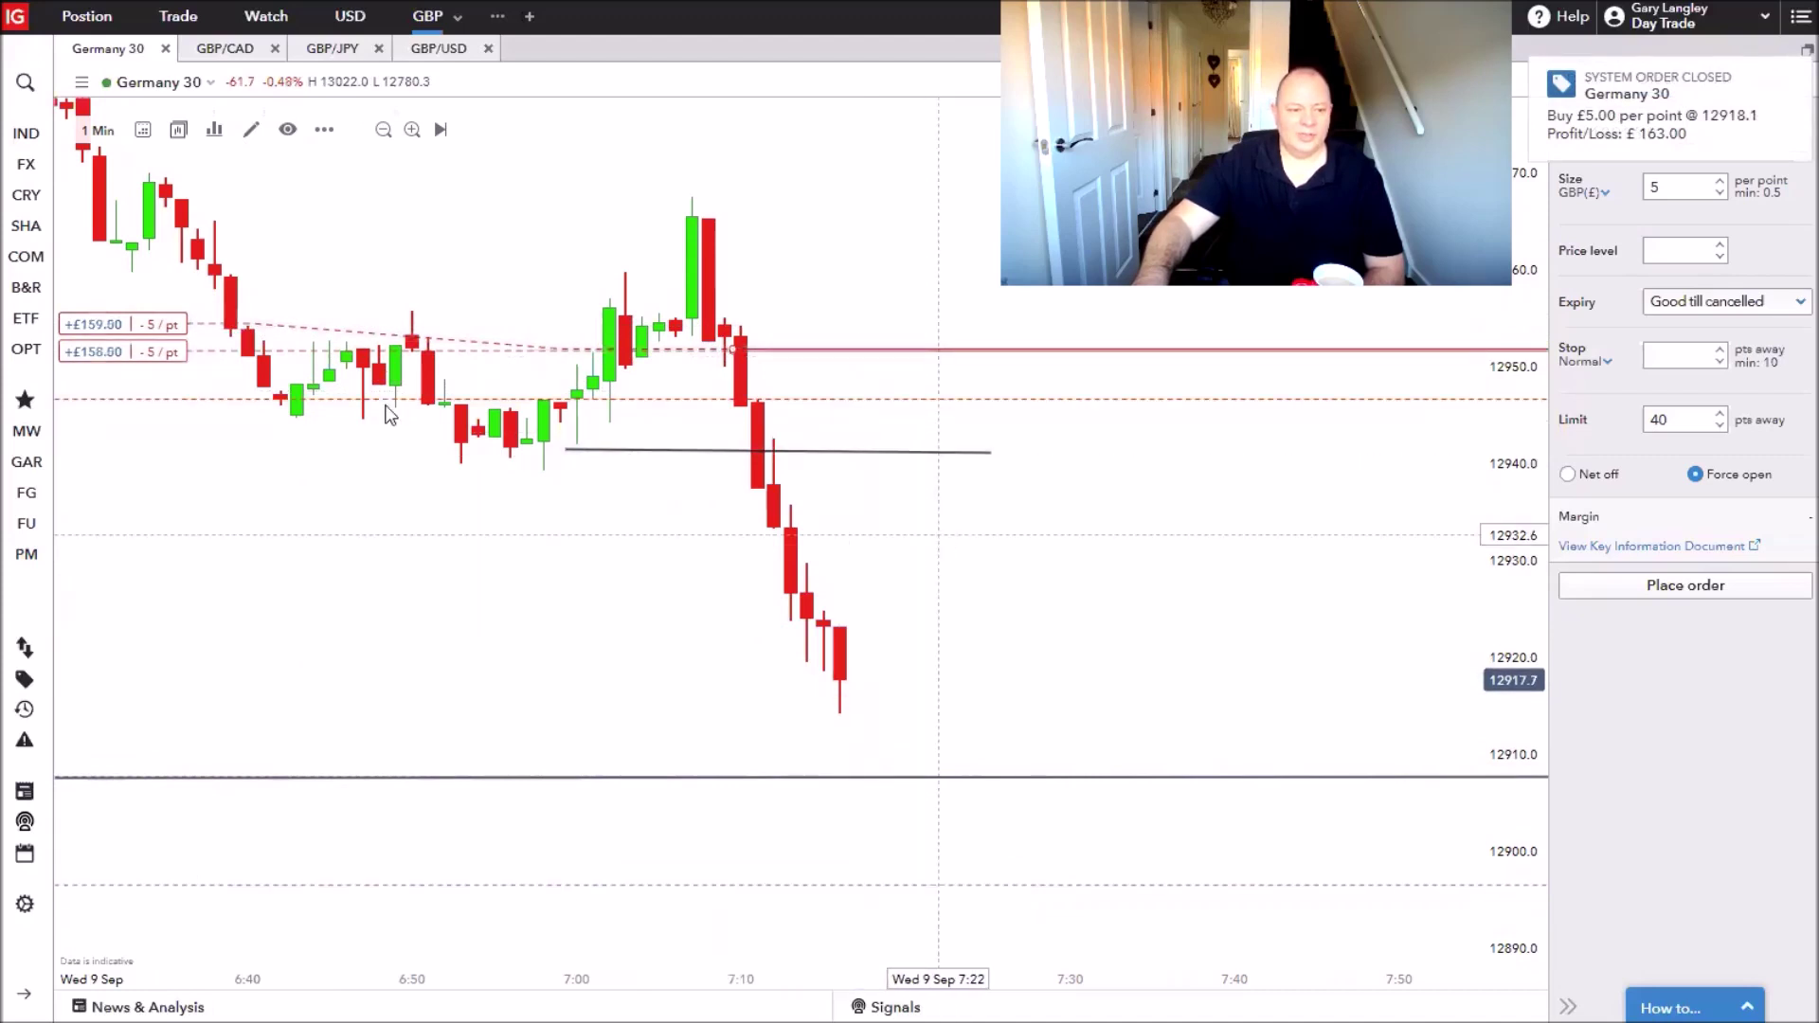
click(232, 353)
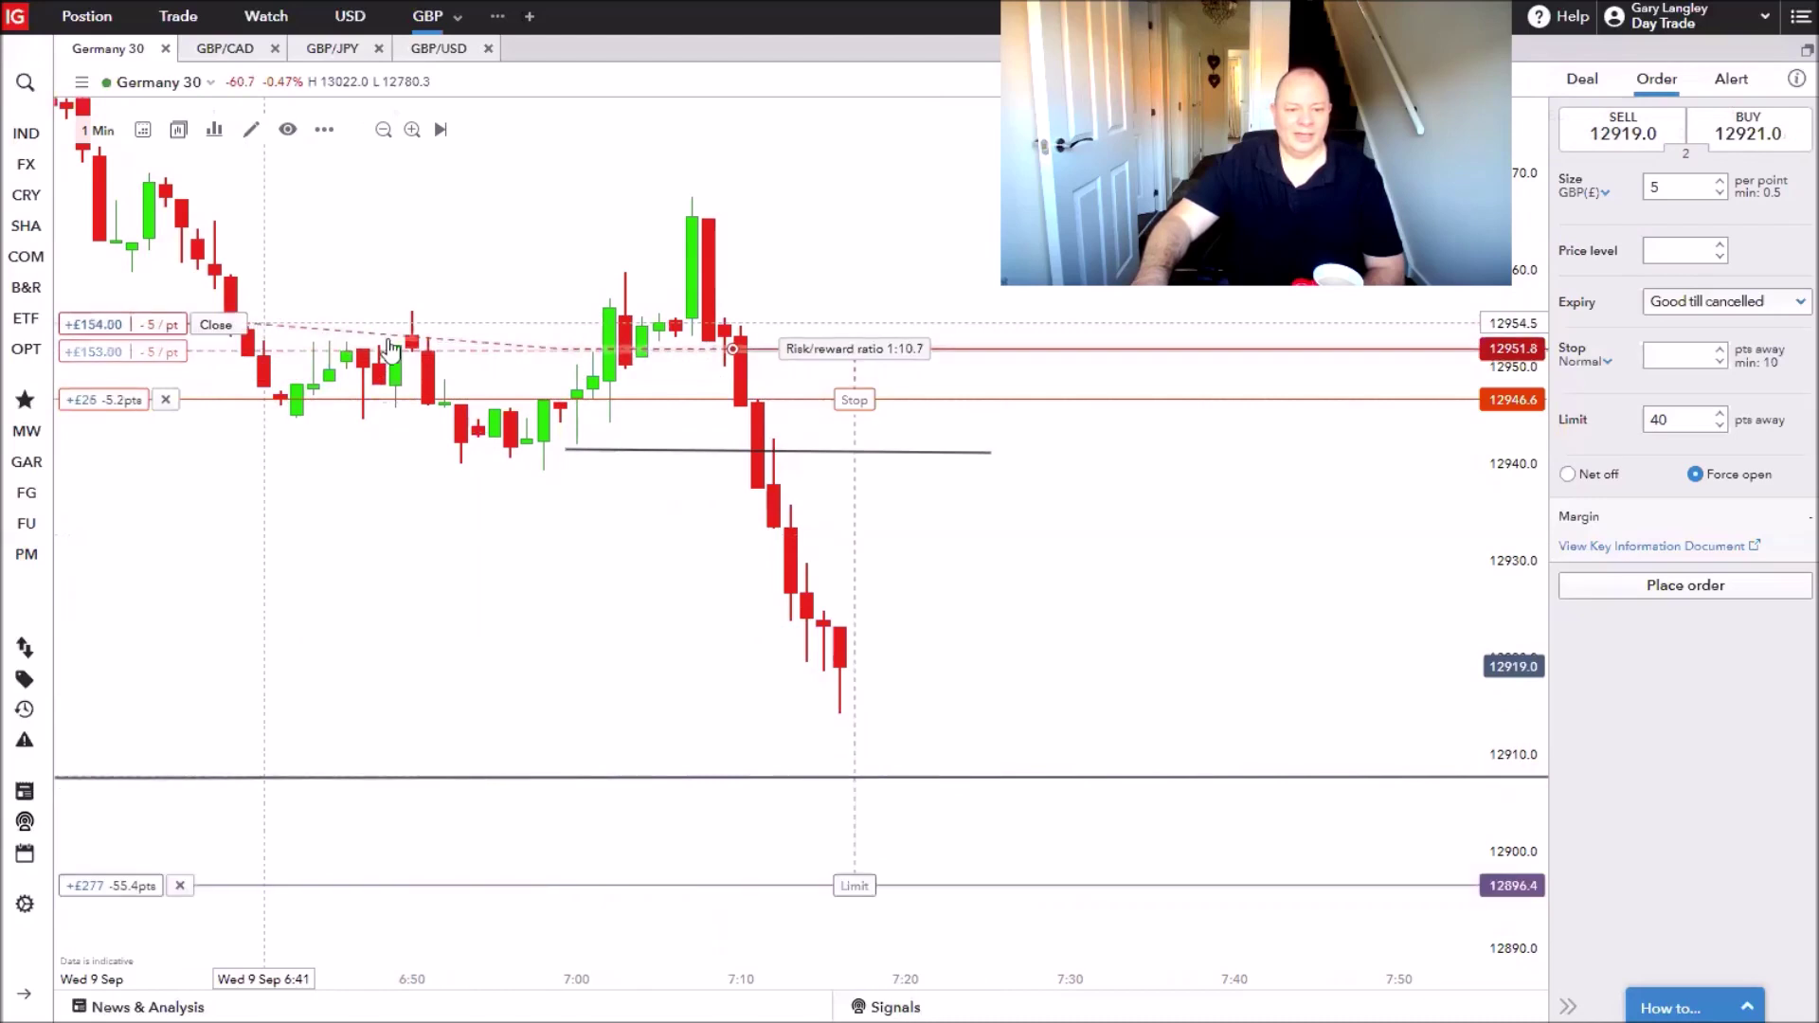
click(640, 461)
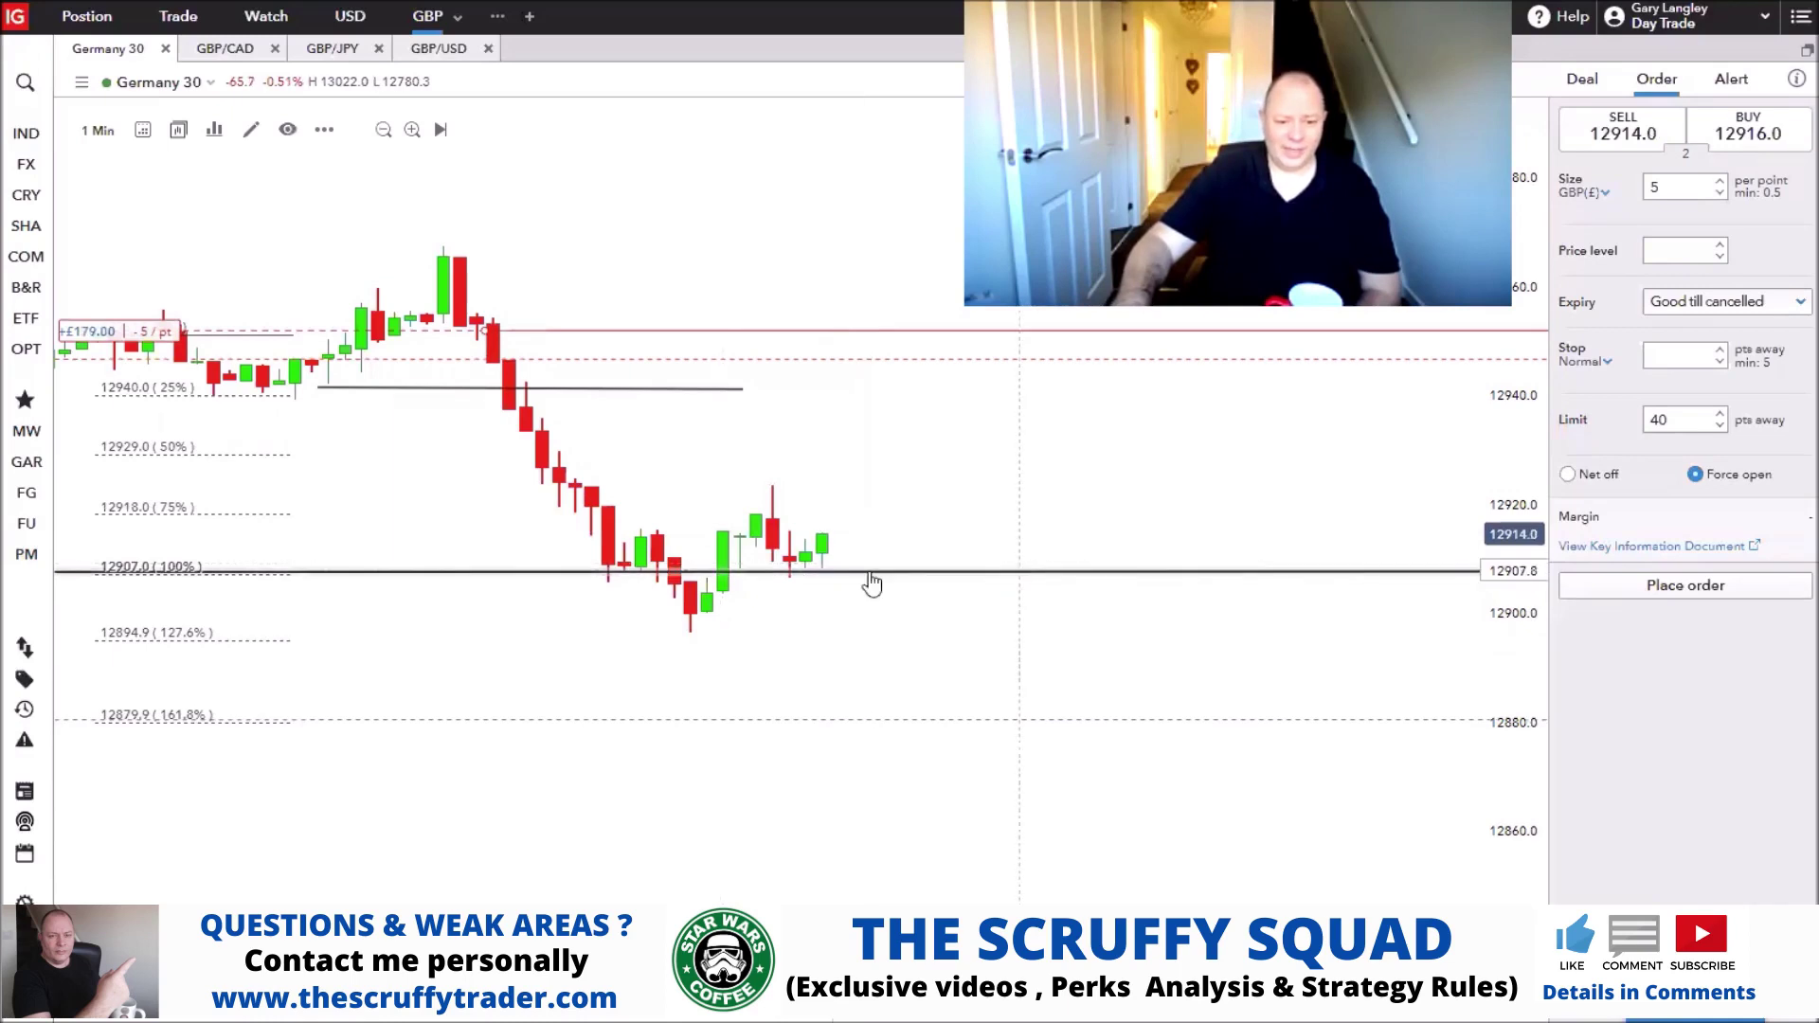
Nudge the 12907 horizontal line to about 12909.9, then delete it via its context menu.
scroll(914, 579, down, 2)
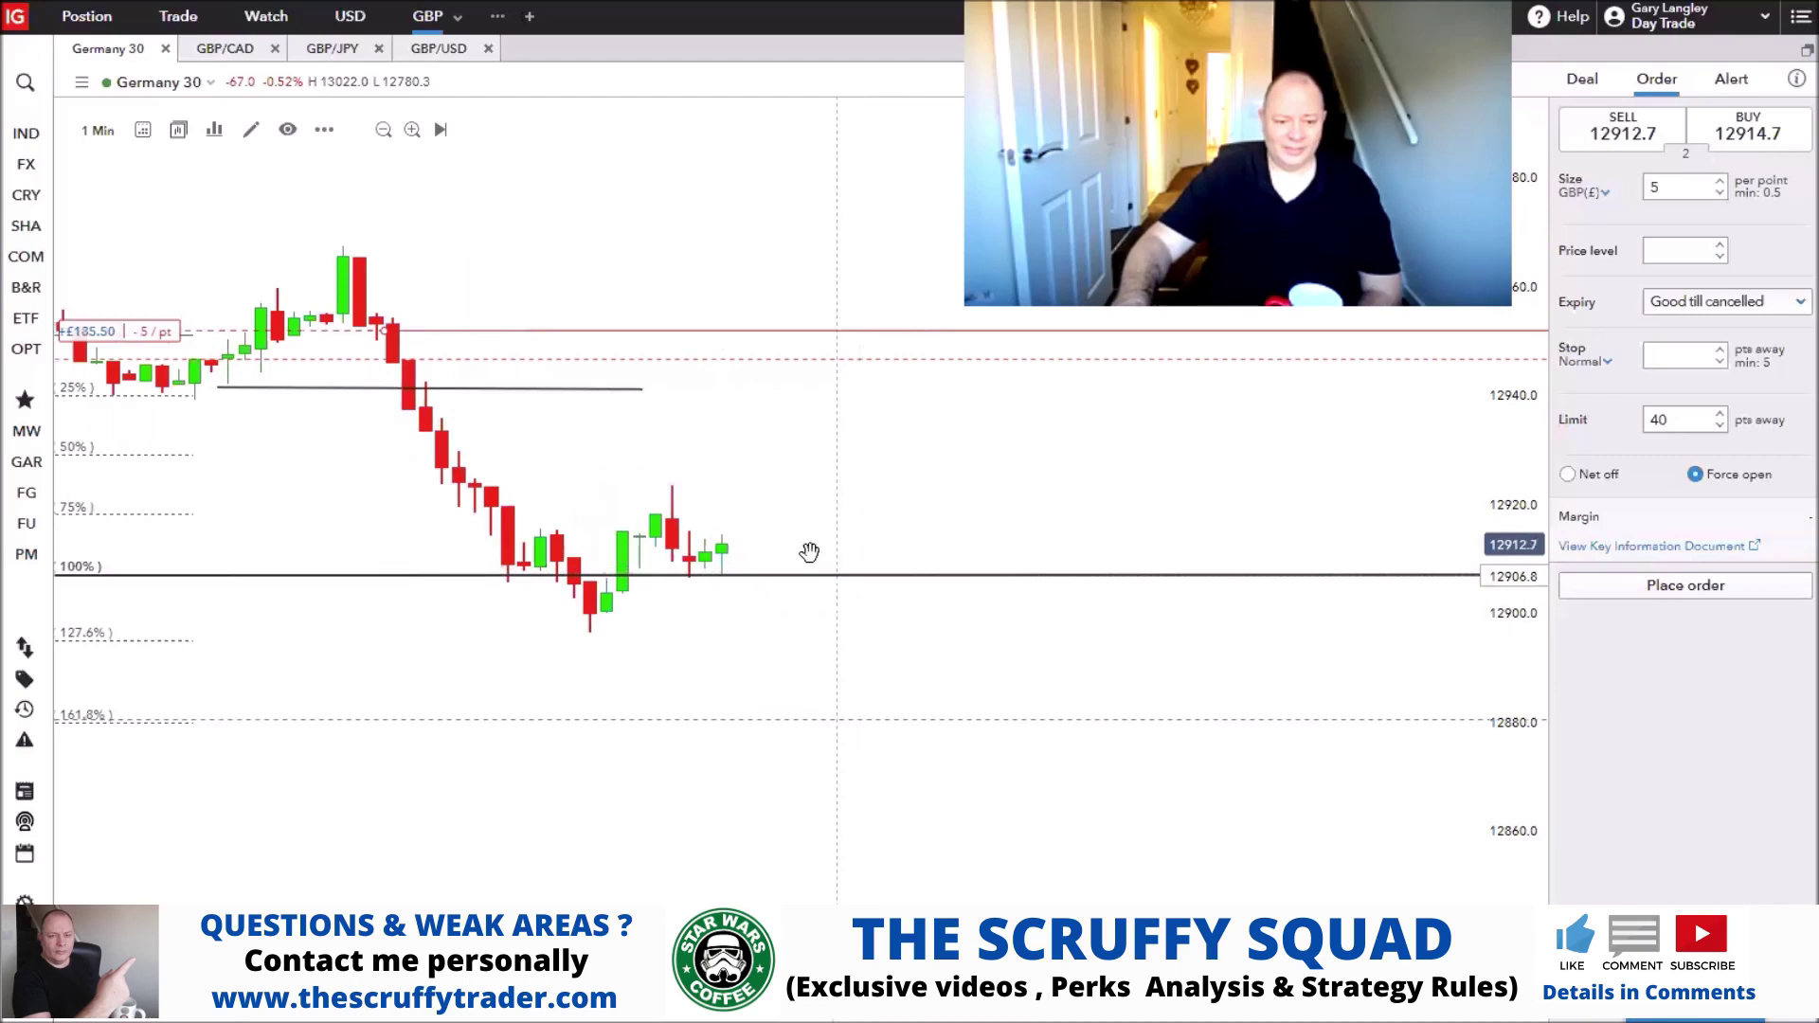
drag(804, 554, 804, 554)
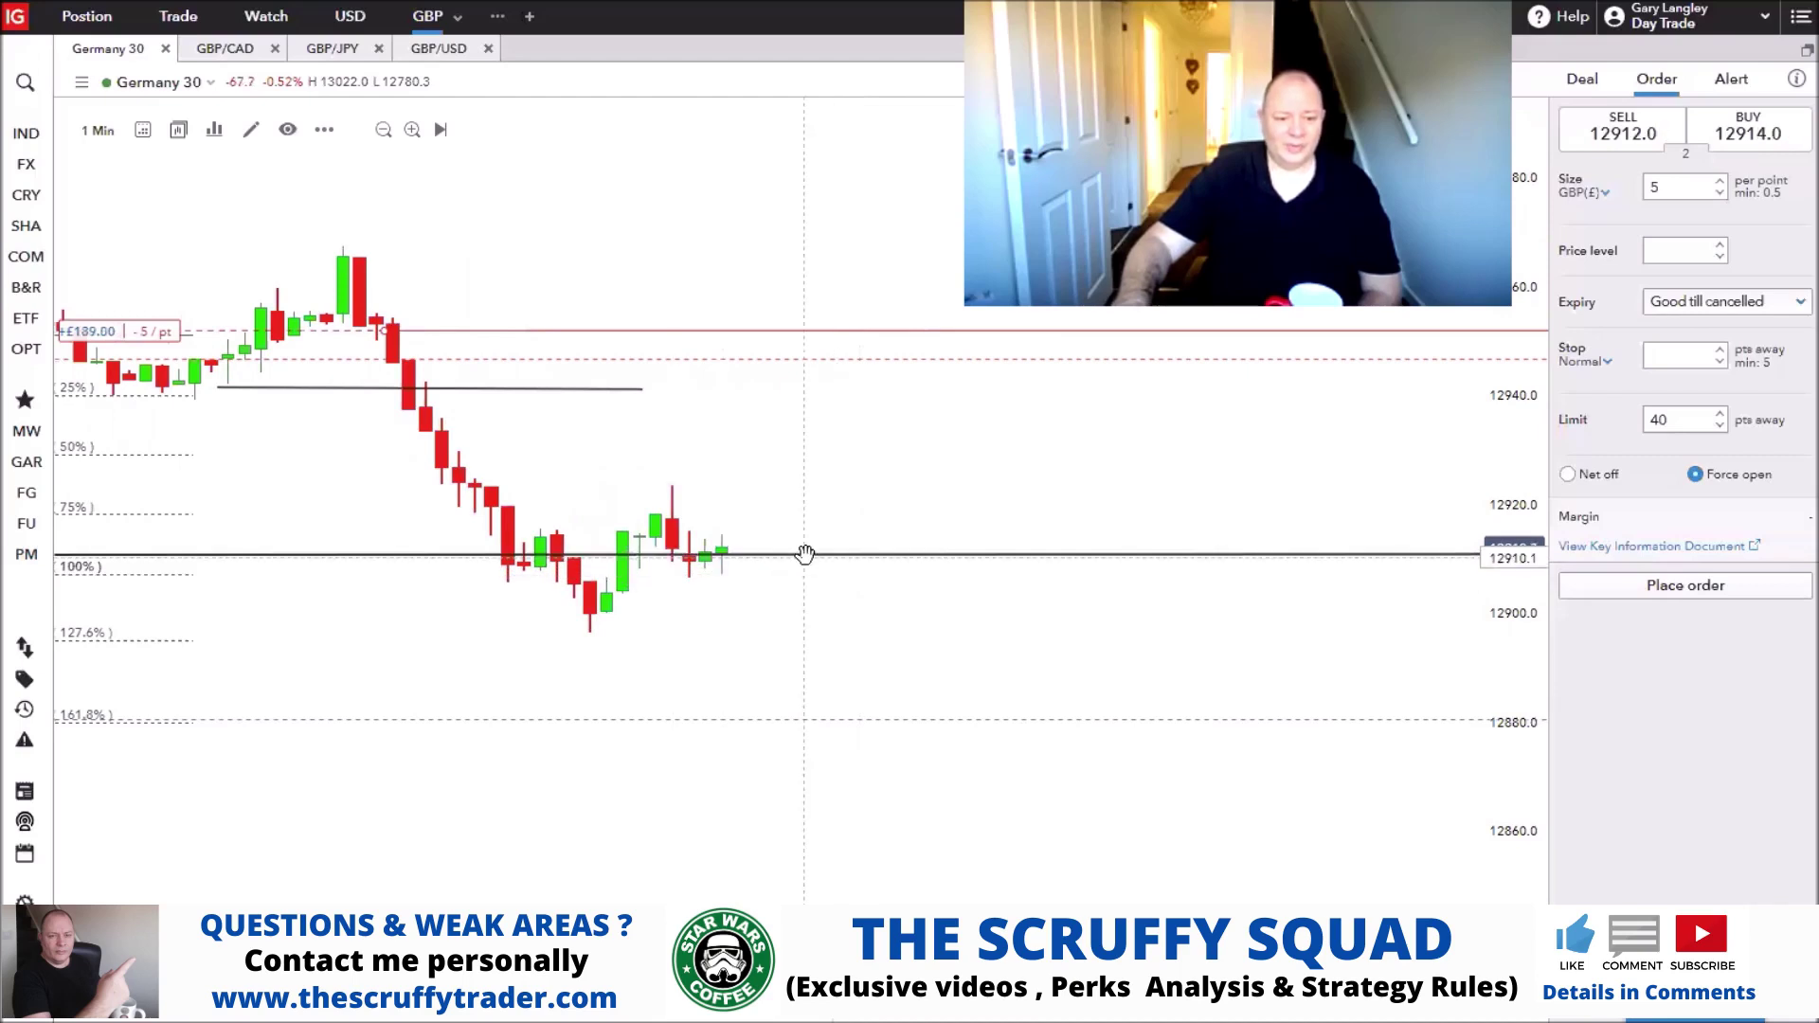
right_click(808, 554)
click(836, 642)
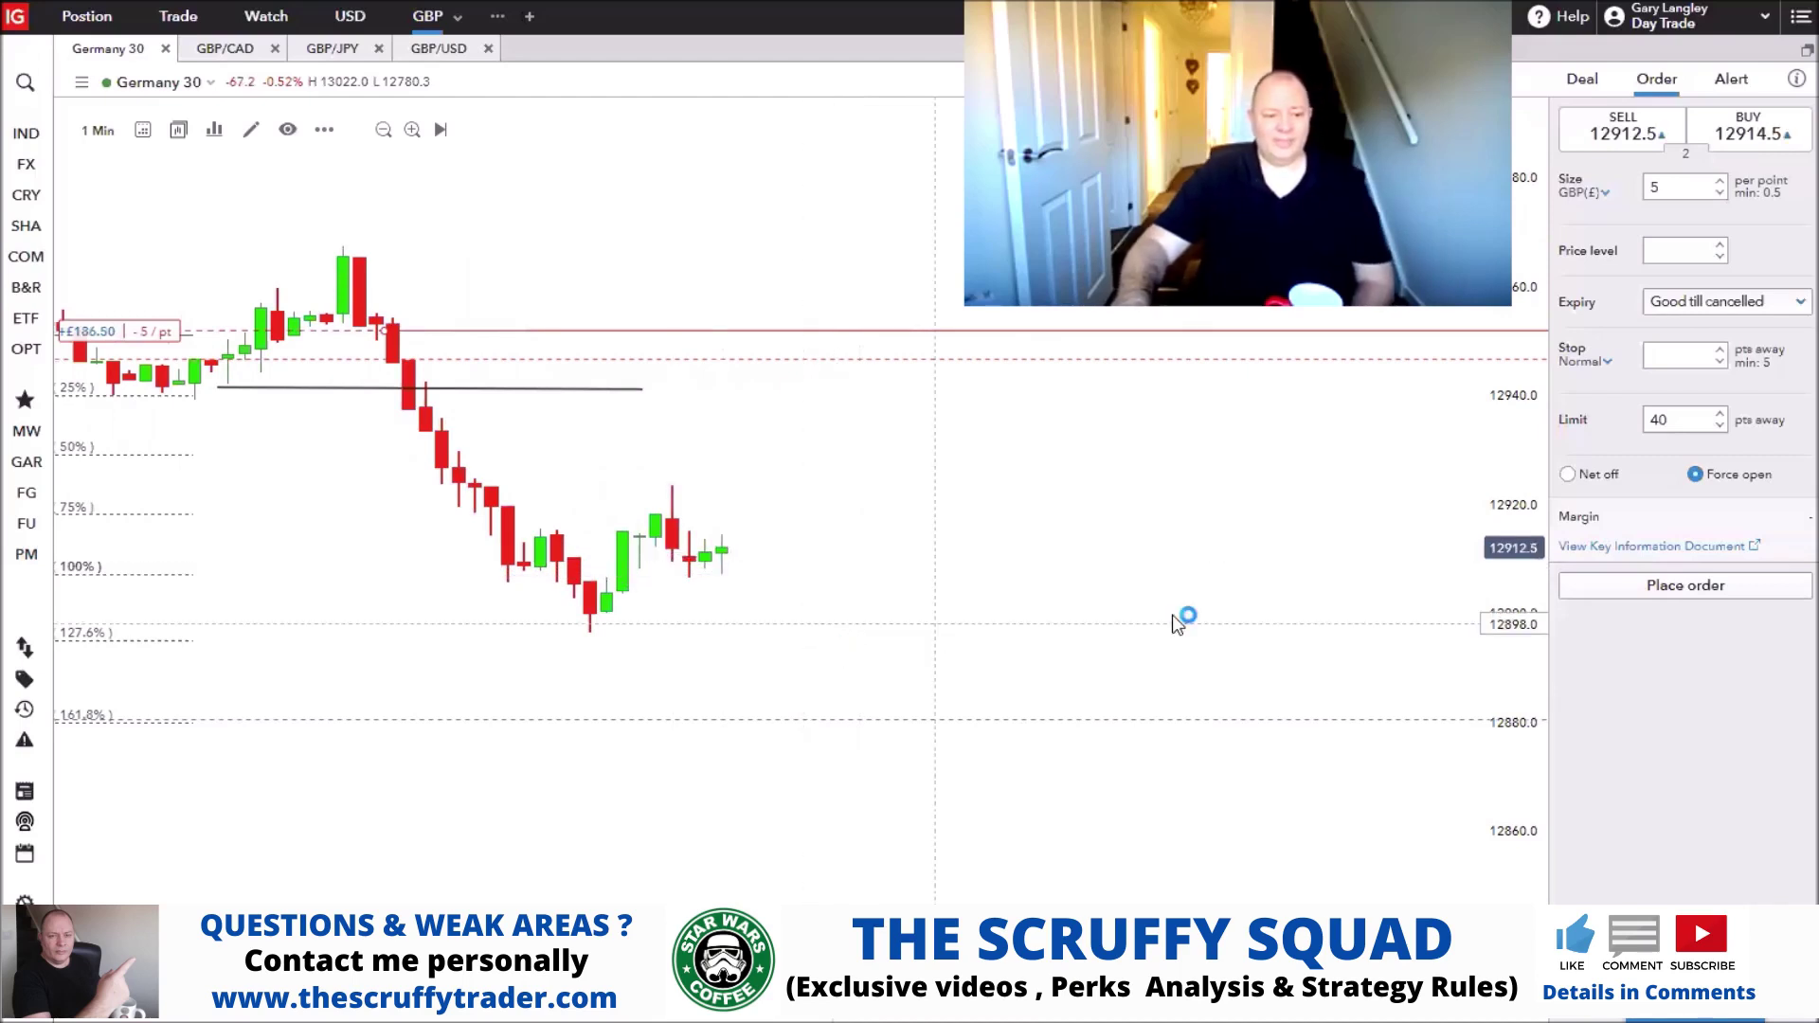
click(887, 727)
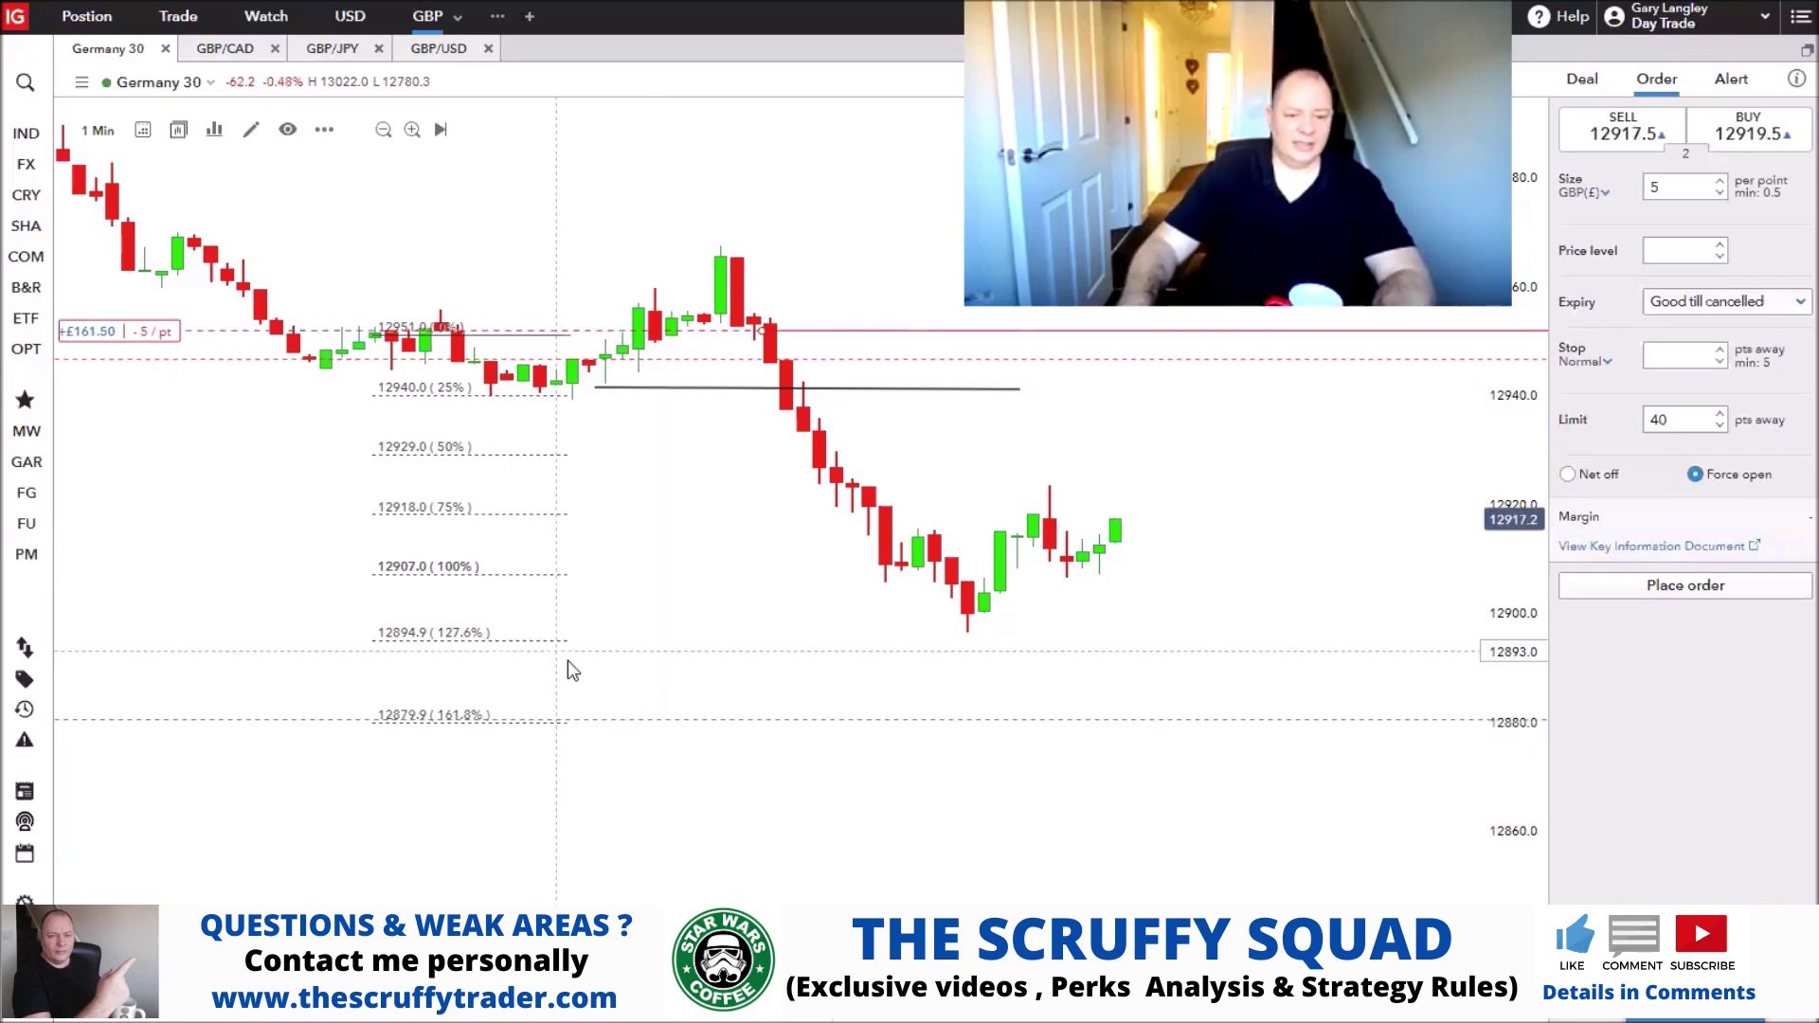
scroll(580, 661, right, 2)
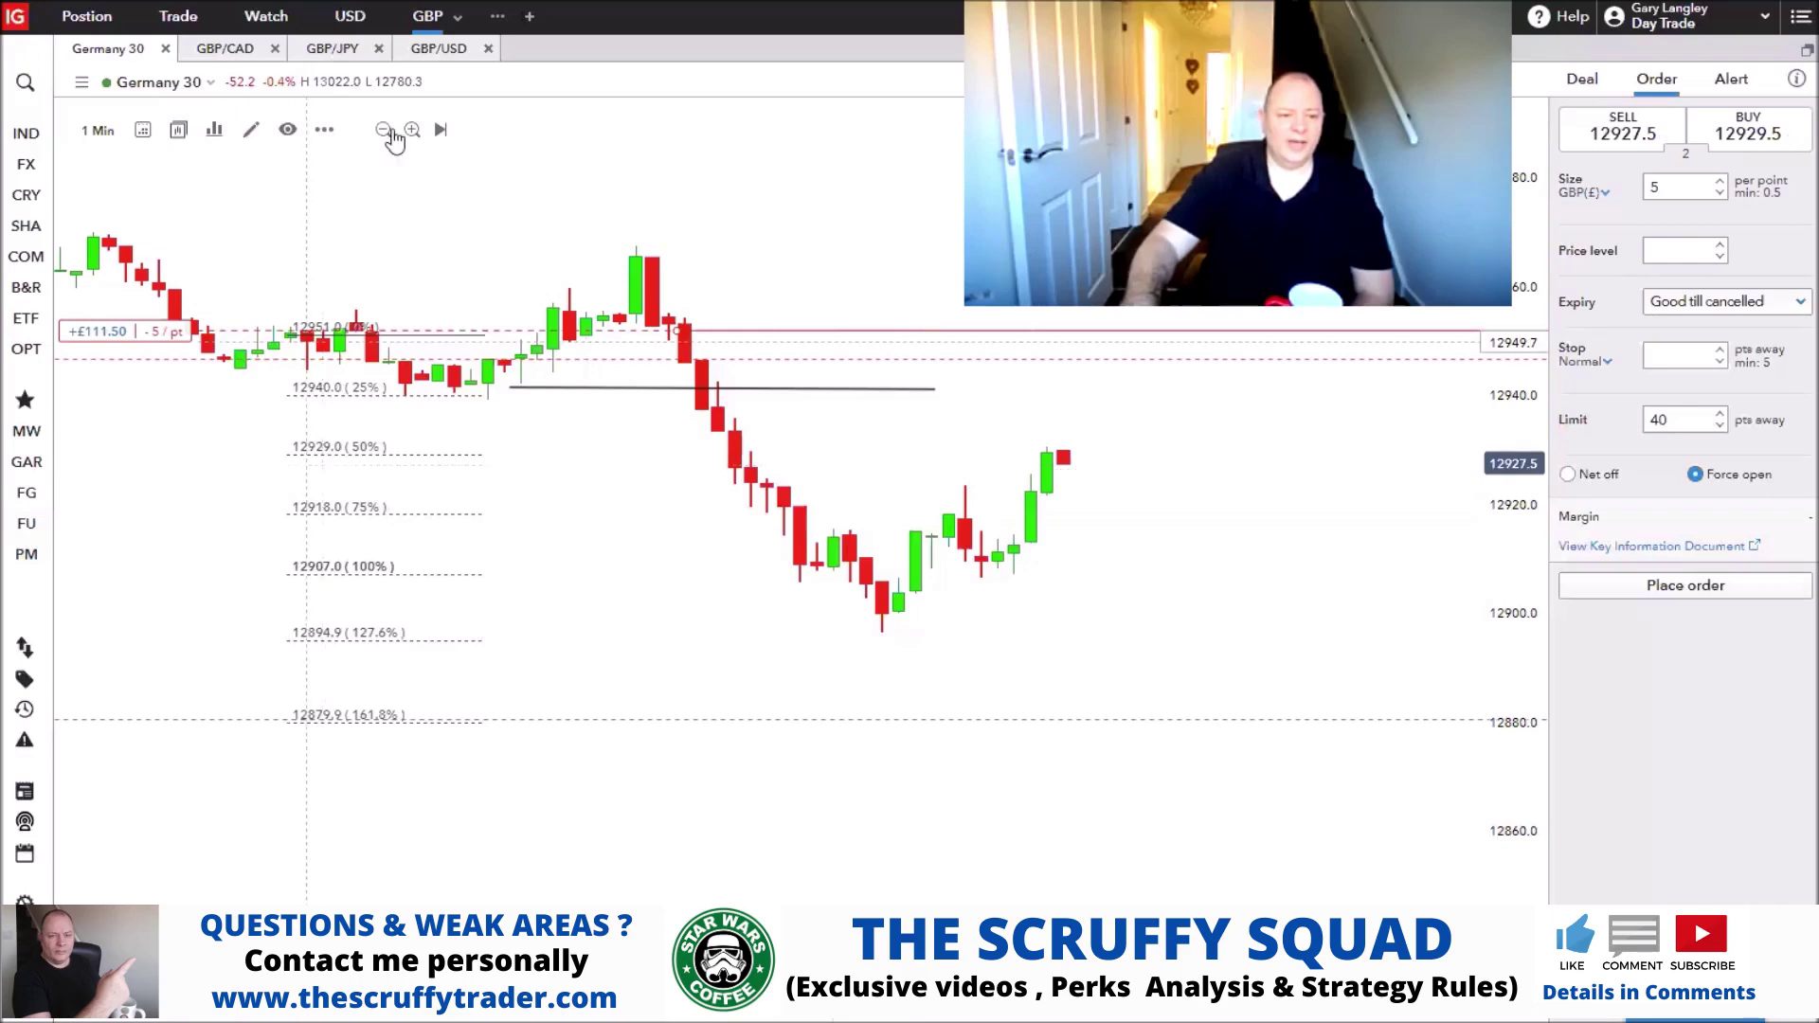
Switch to the GBP/JPY chart and scroll through its daily candles.
click(344, 52)
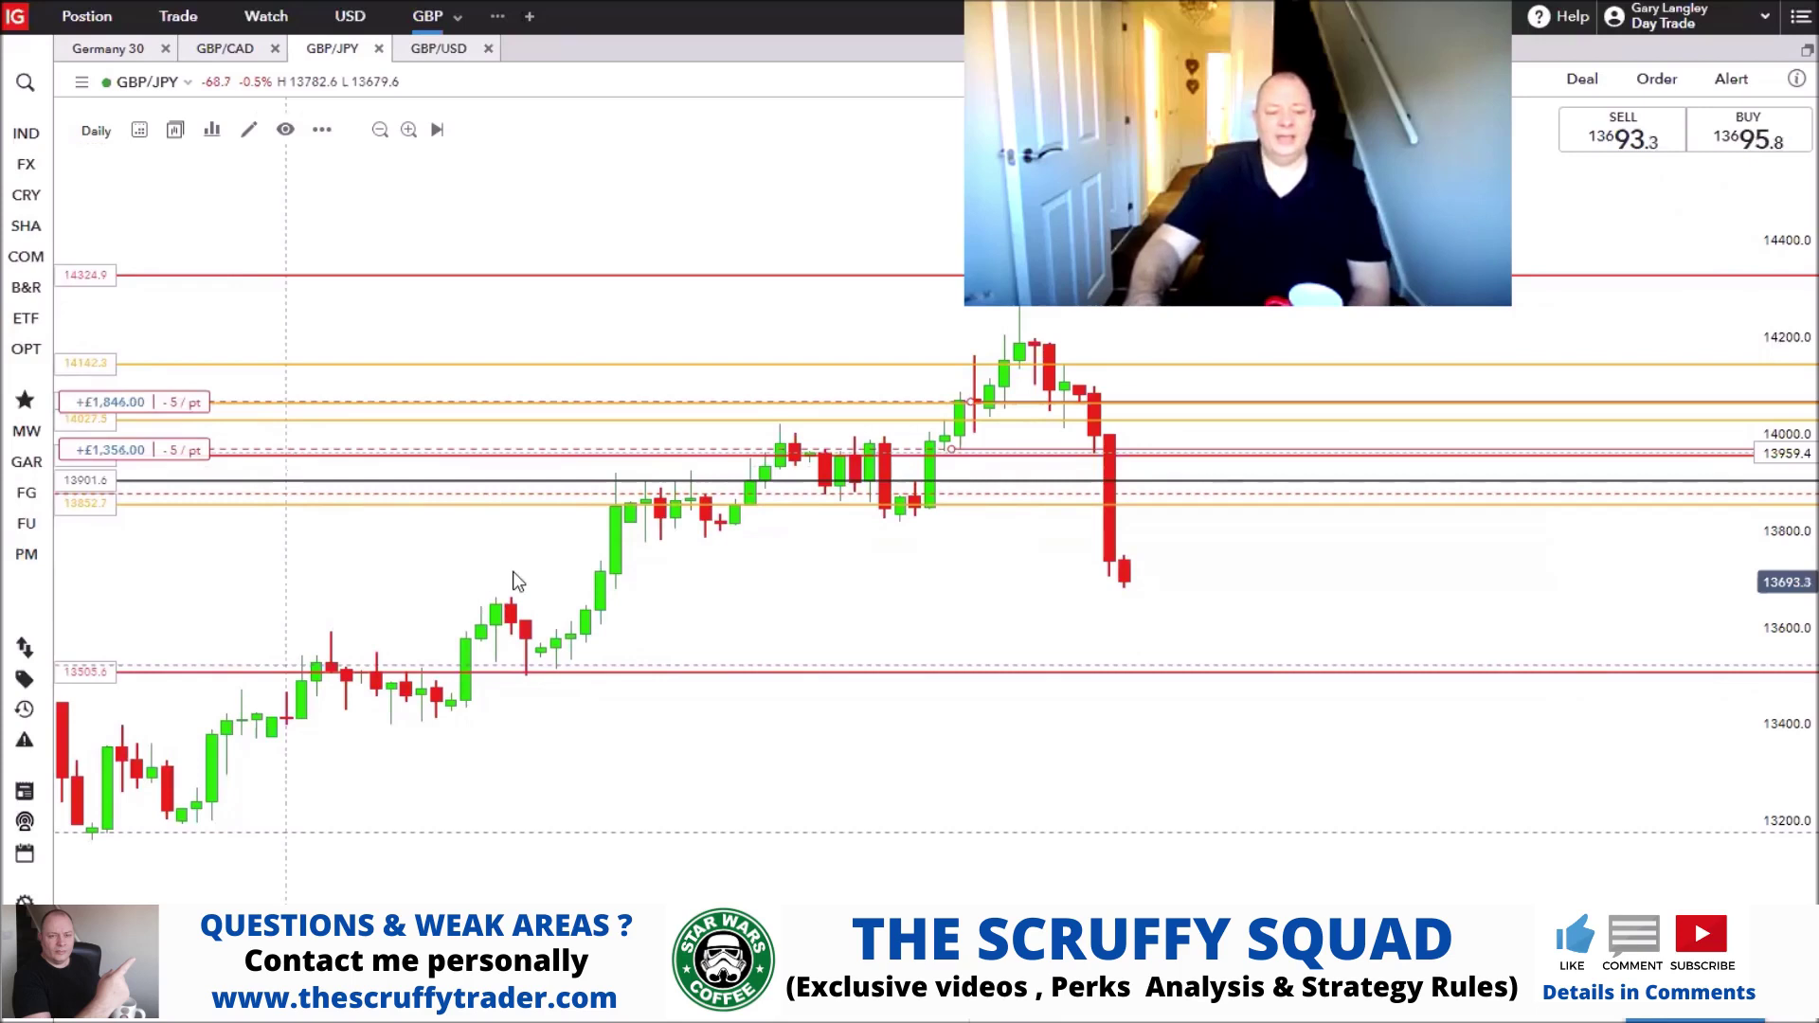
scroll(671, 570, left, 3)
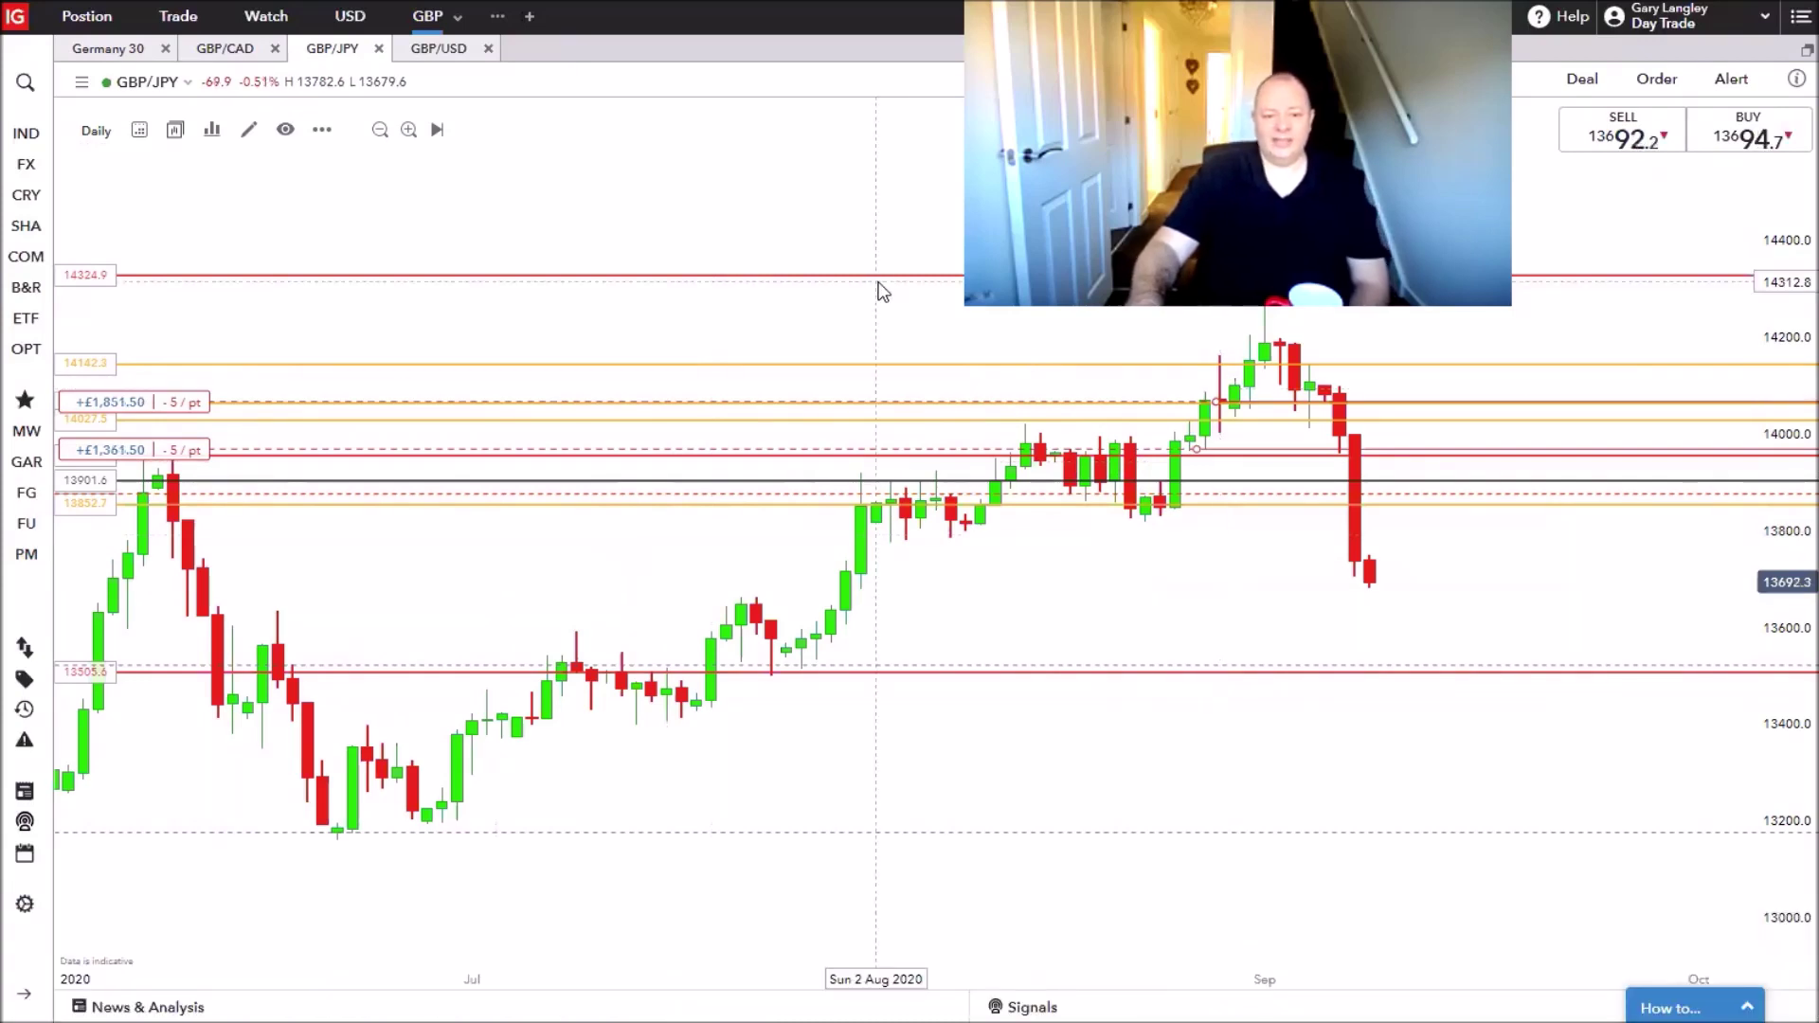
scroll(796, 284, down, 3)
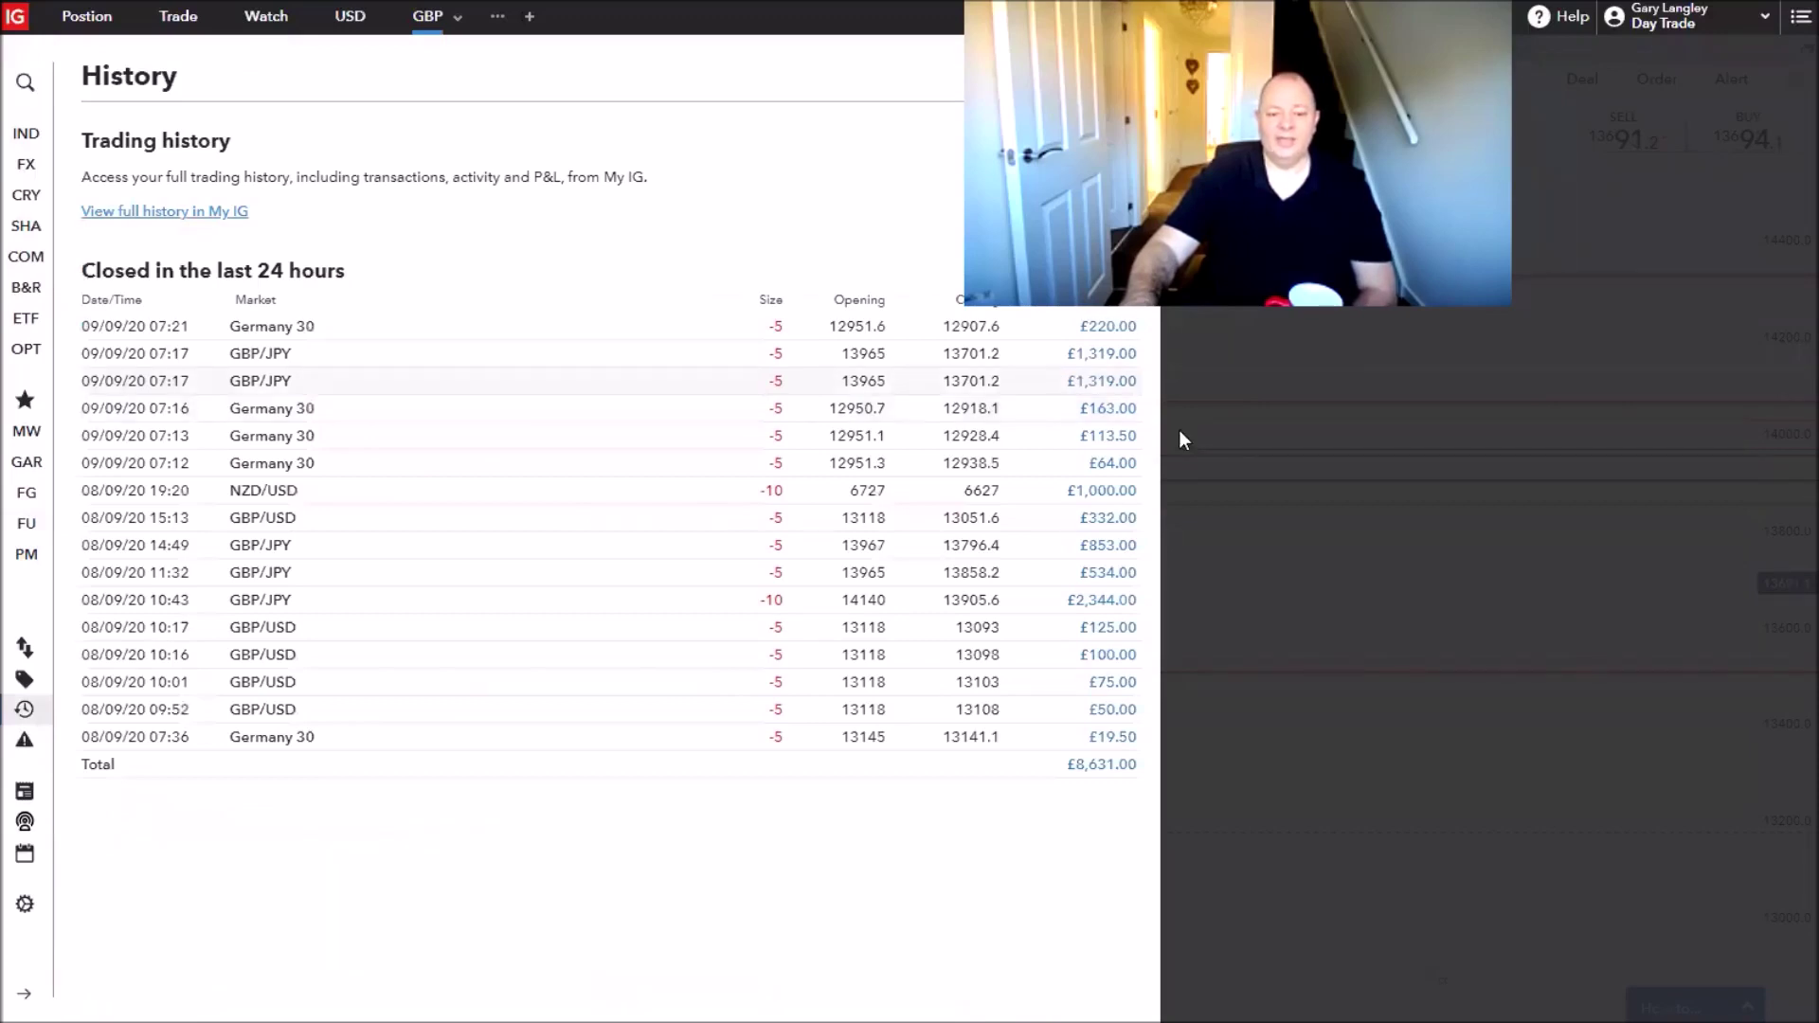
Dismiss the Trading history panel by selecting the dark overlay outside it.
click(1252, 578)
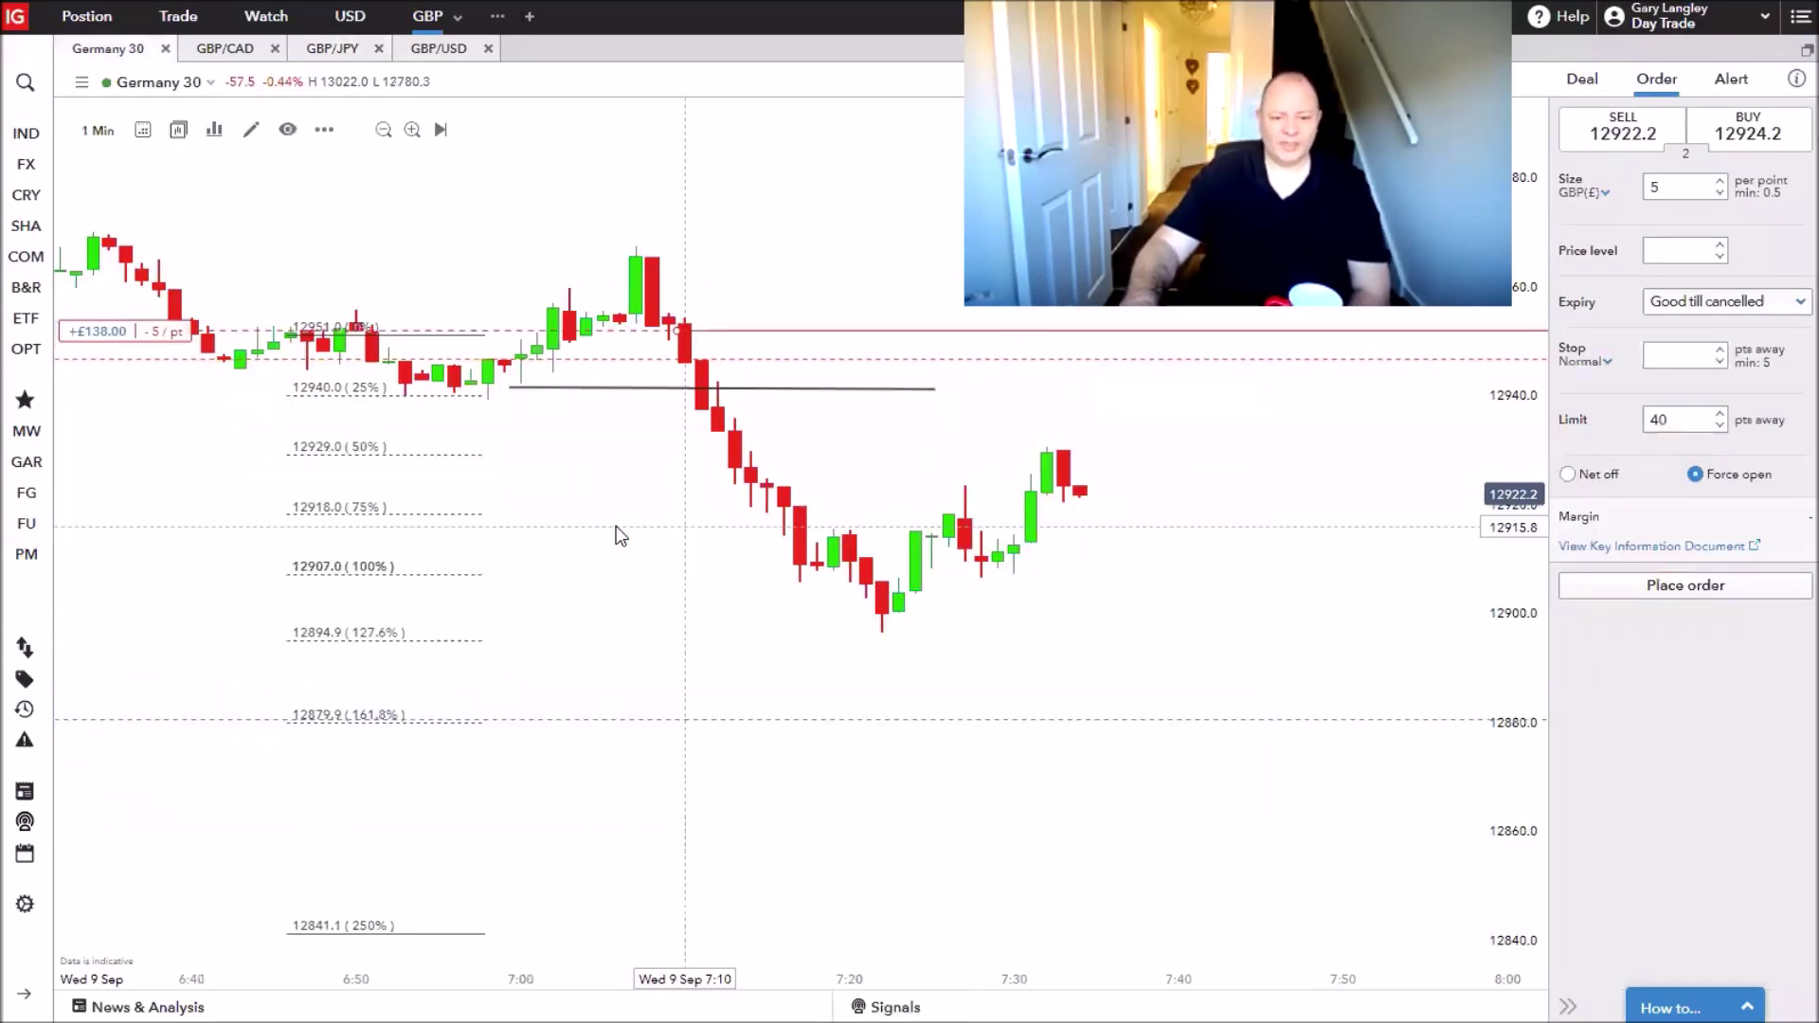
Pan the Germany 30 one-minute chart toward its latest candles.
drag(685, 527, 504, 538)
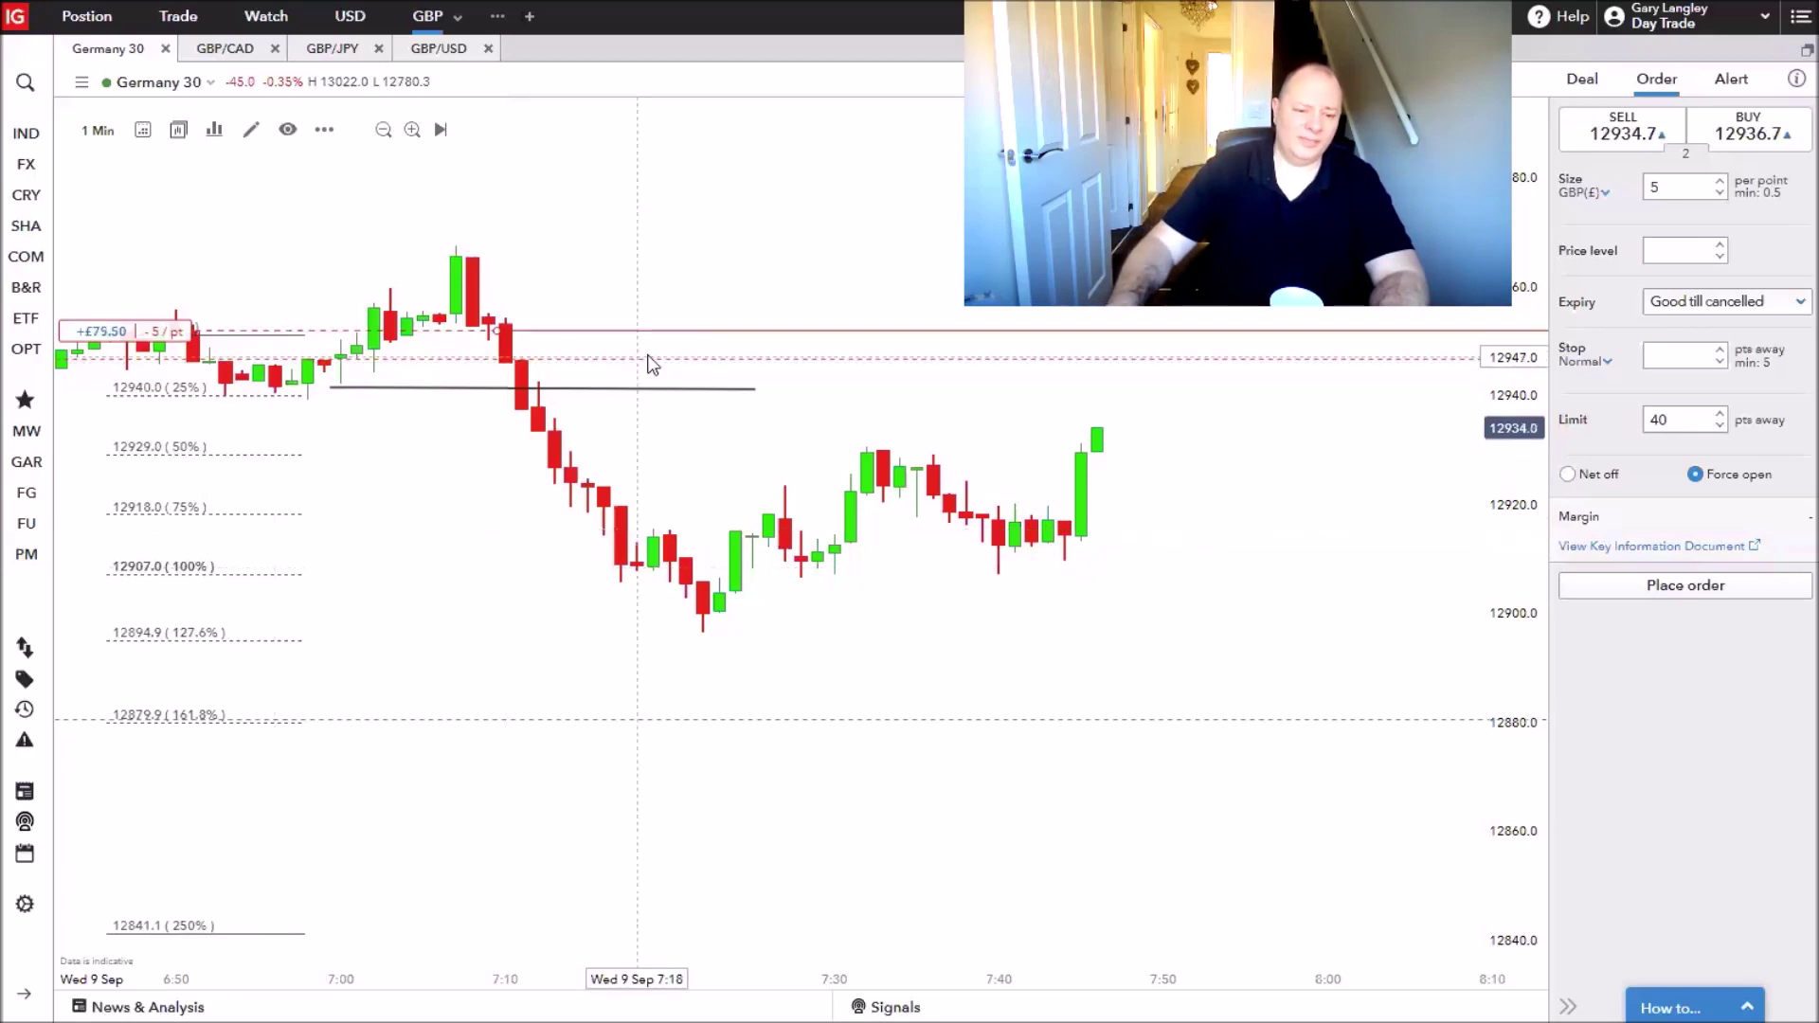
Lower the short's stop to 12942.6 and move the drawn horizontal line to the latest price.
drag(647, 361, 853, 394)
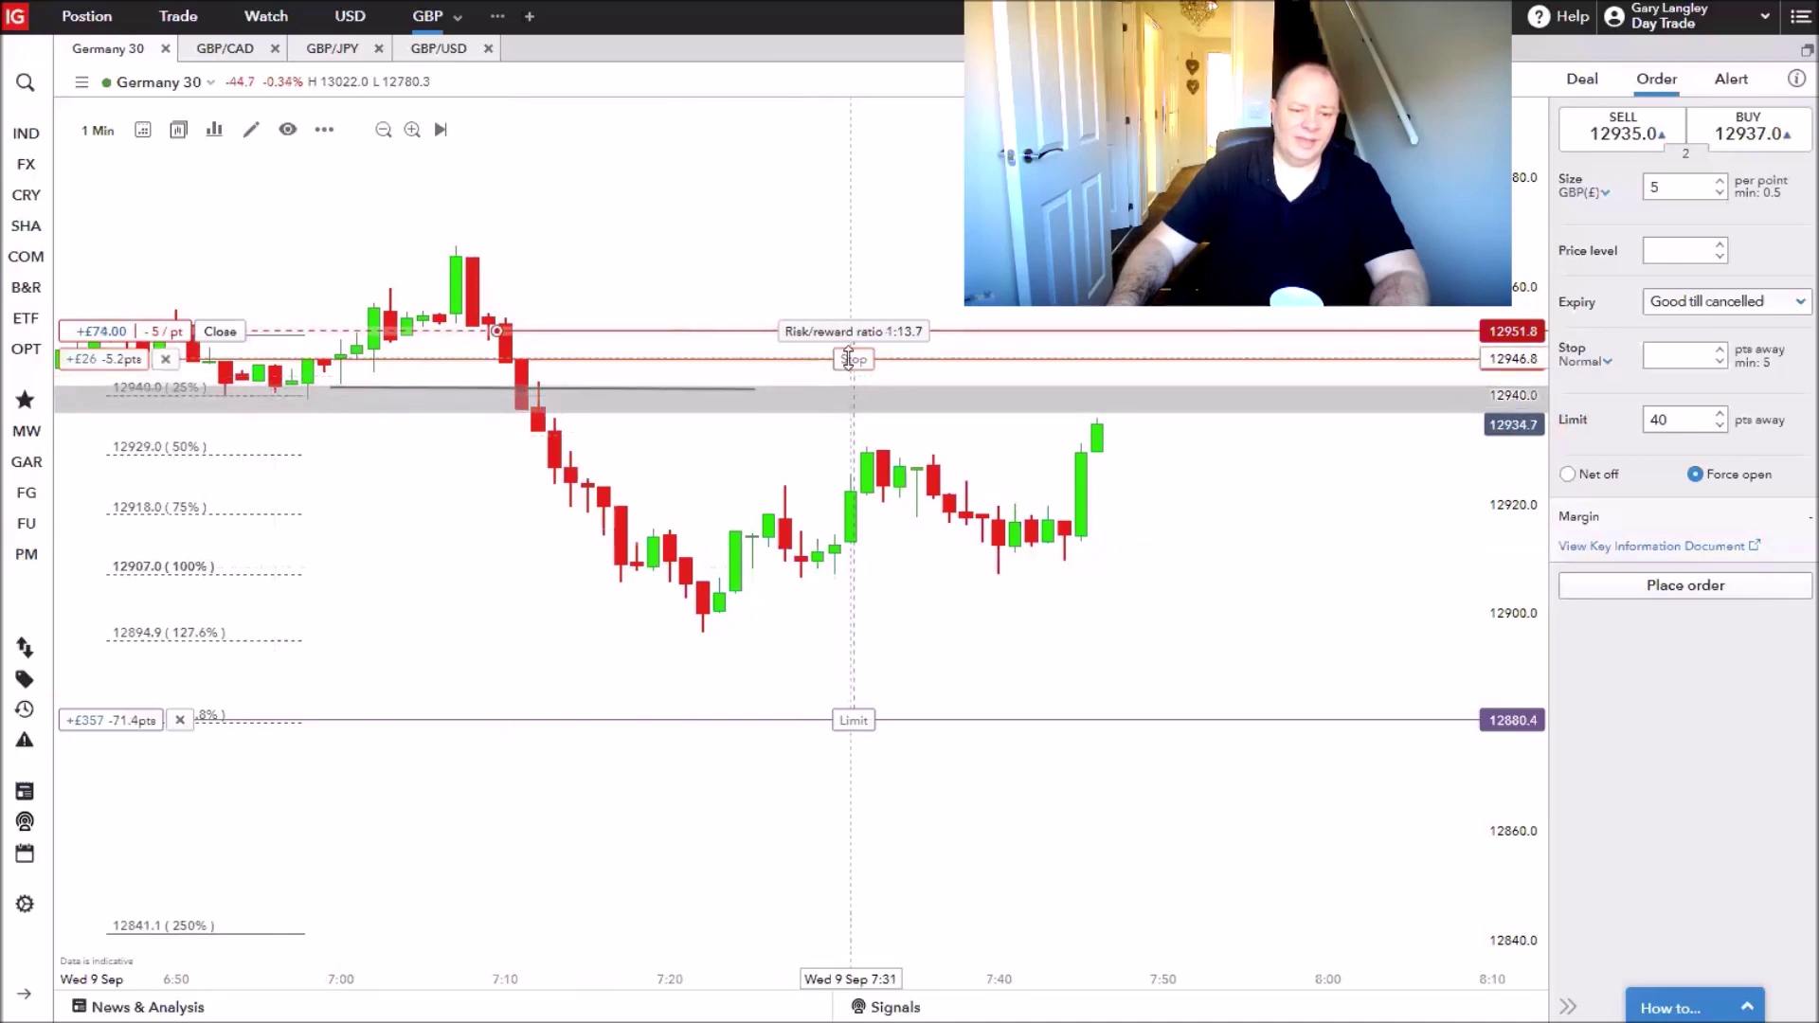
drag(850, 358, 846, 382)
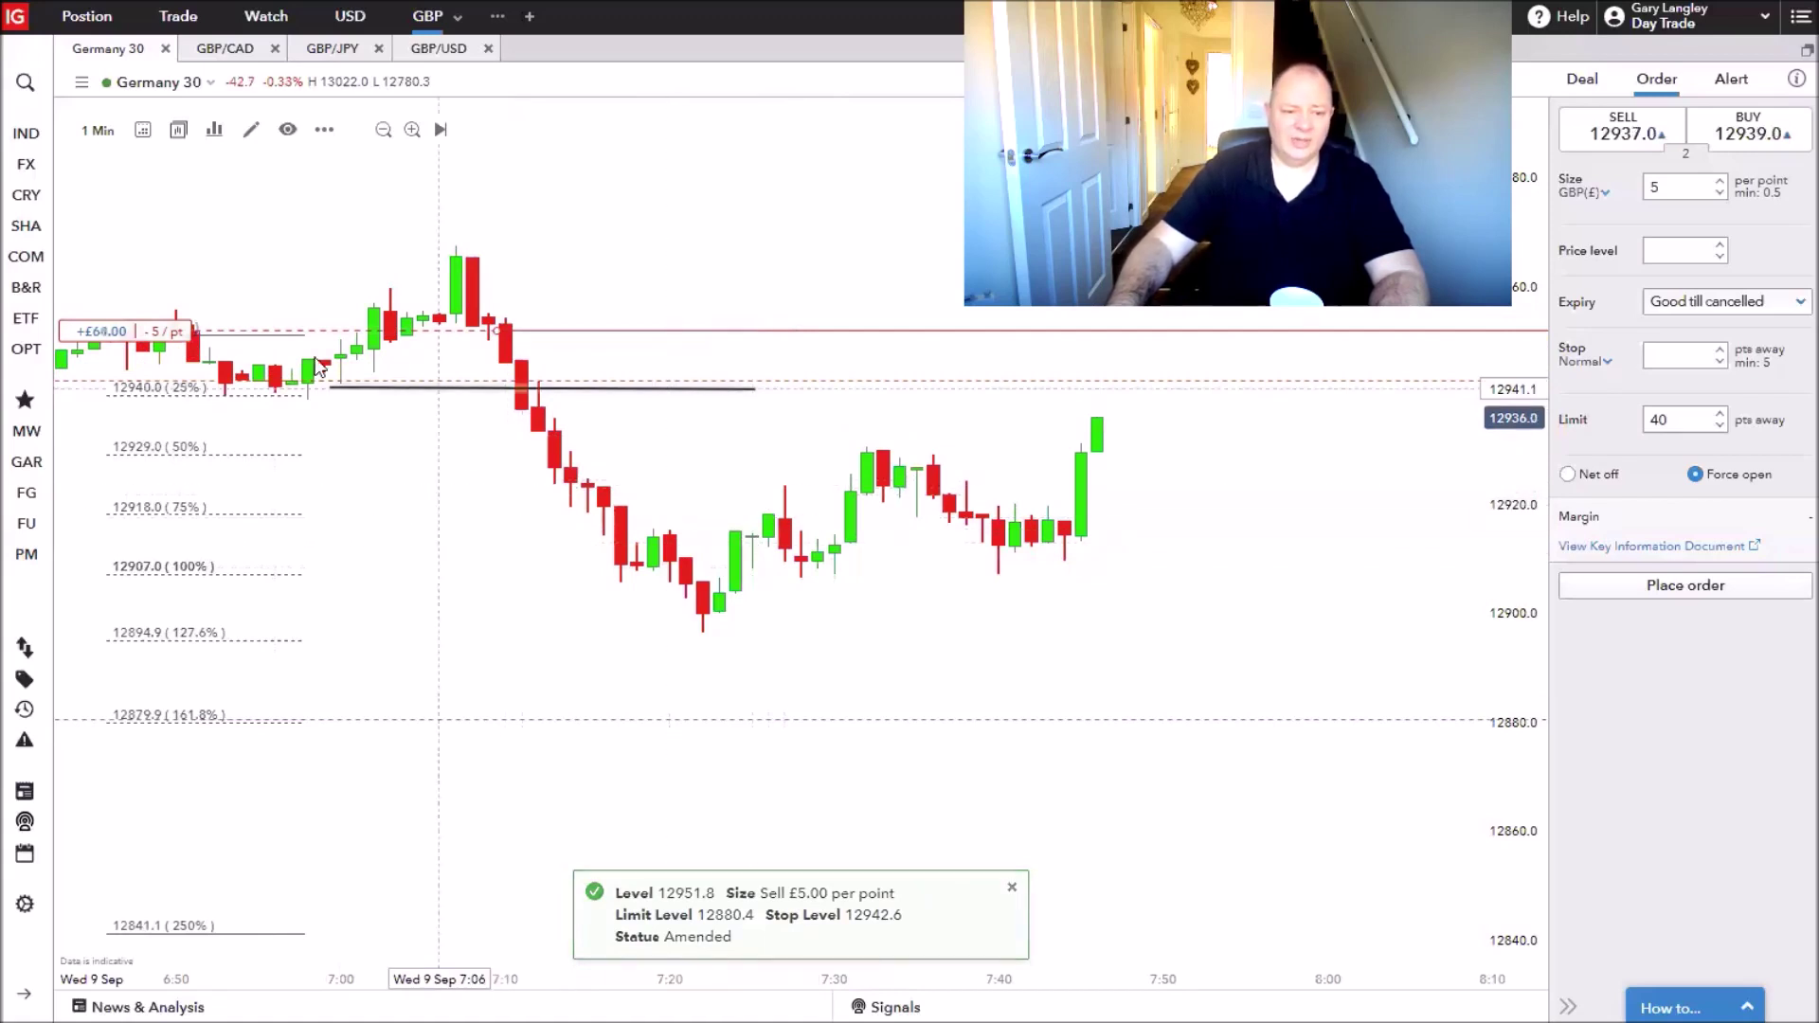
mouse_move(223, 343)
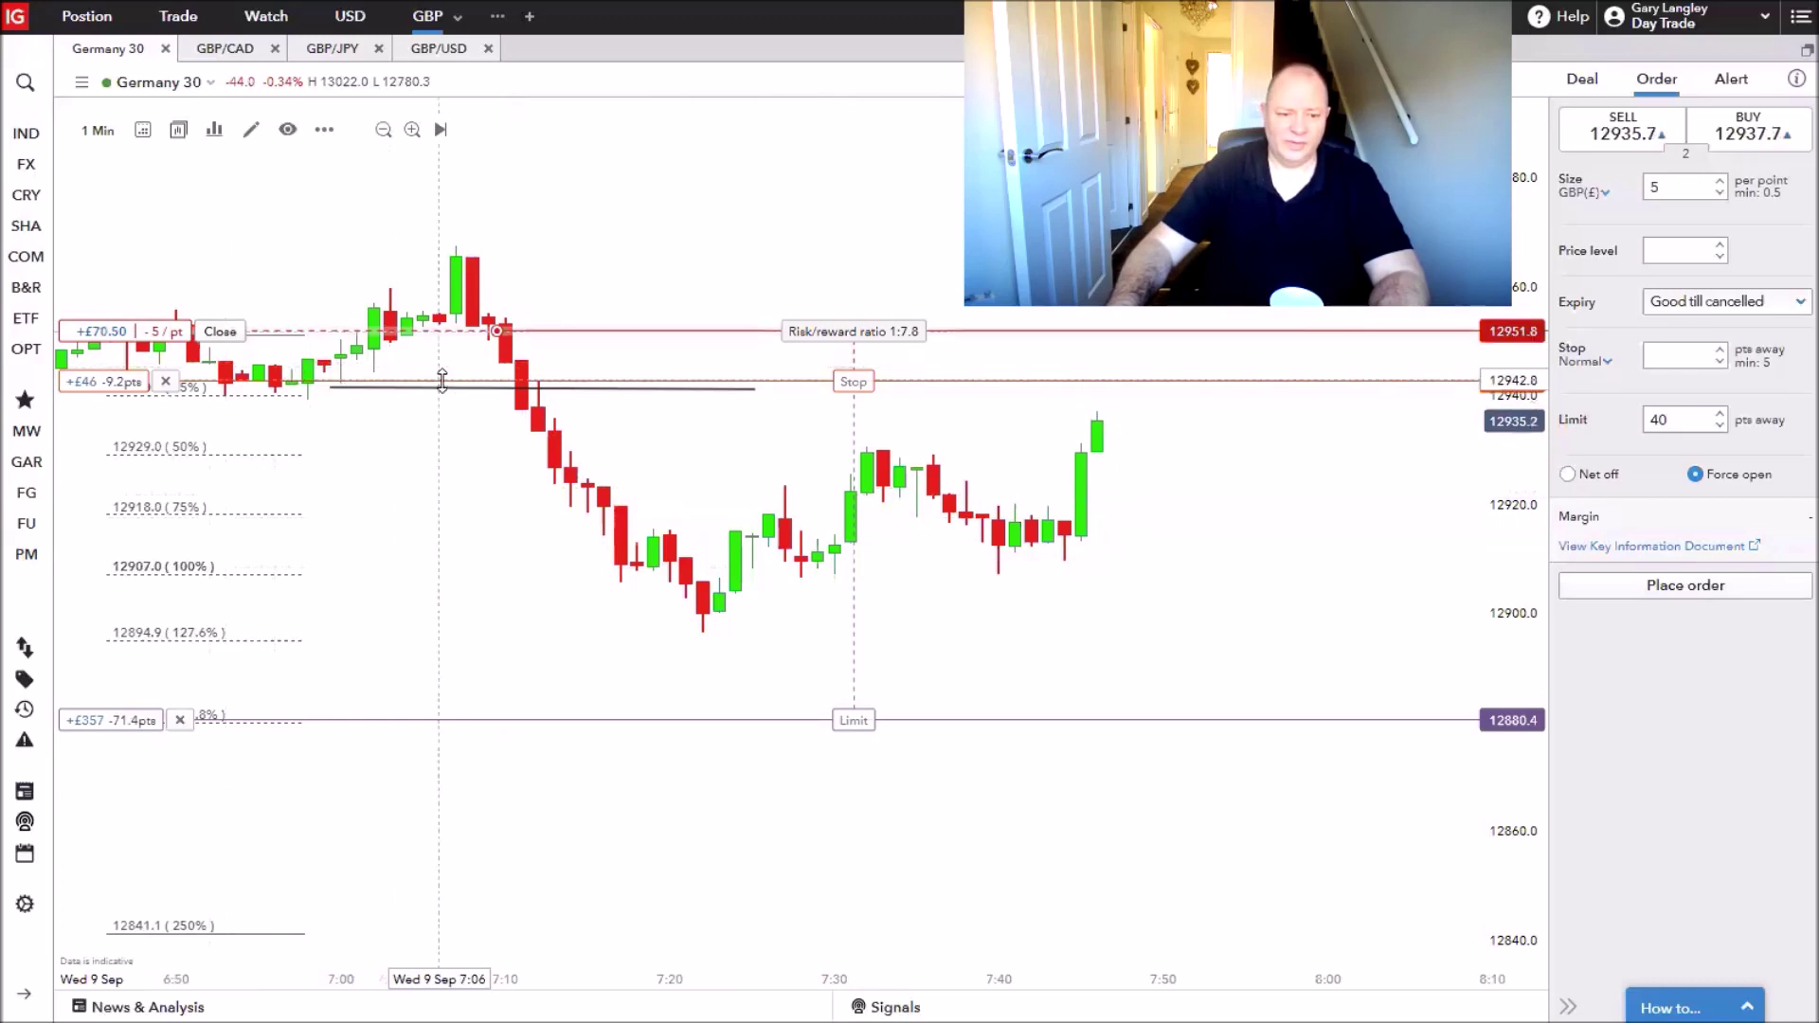
drag(446, 383, 871, 407)
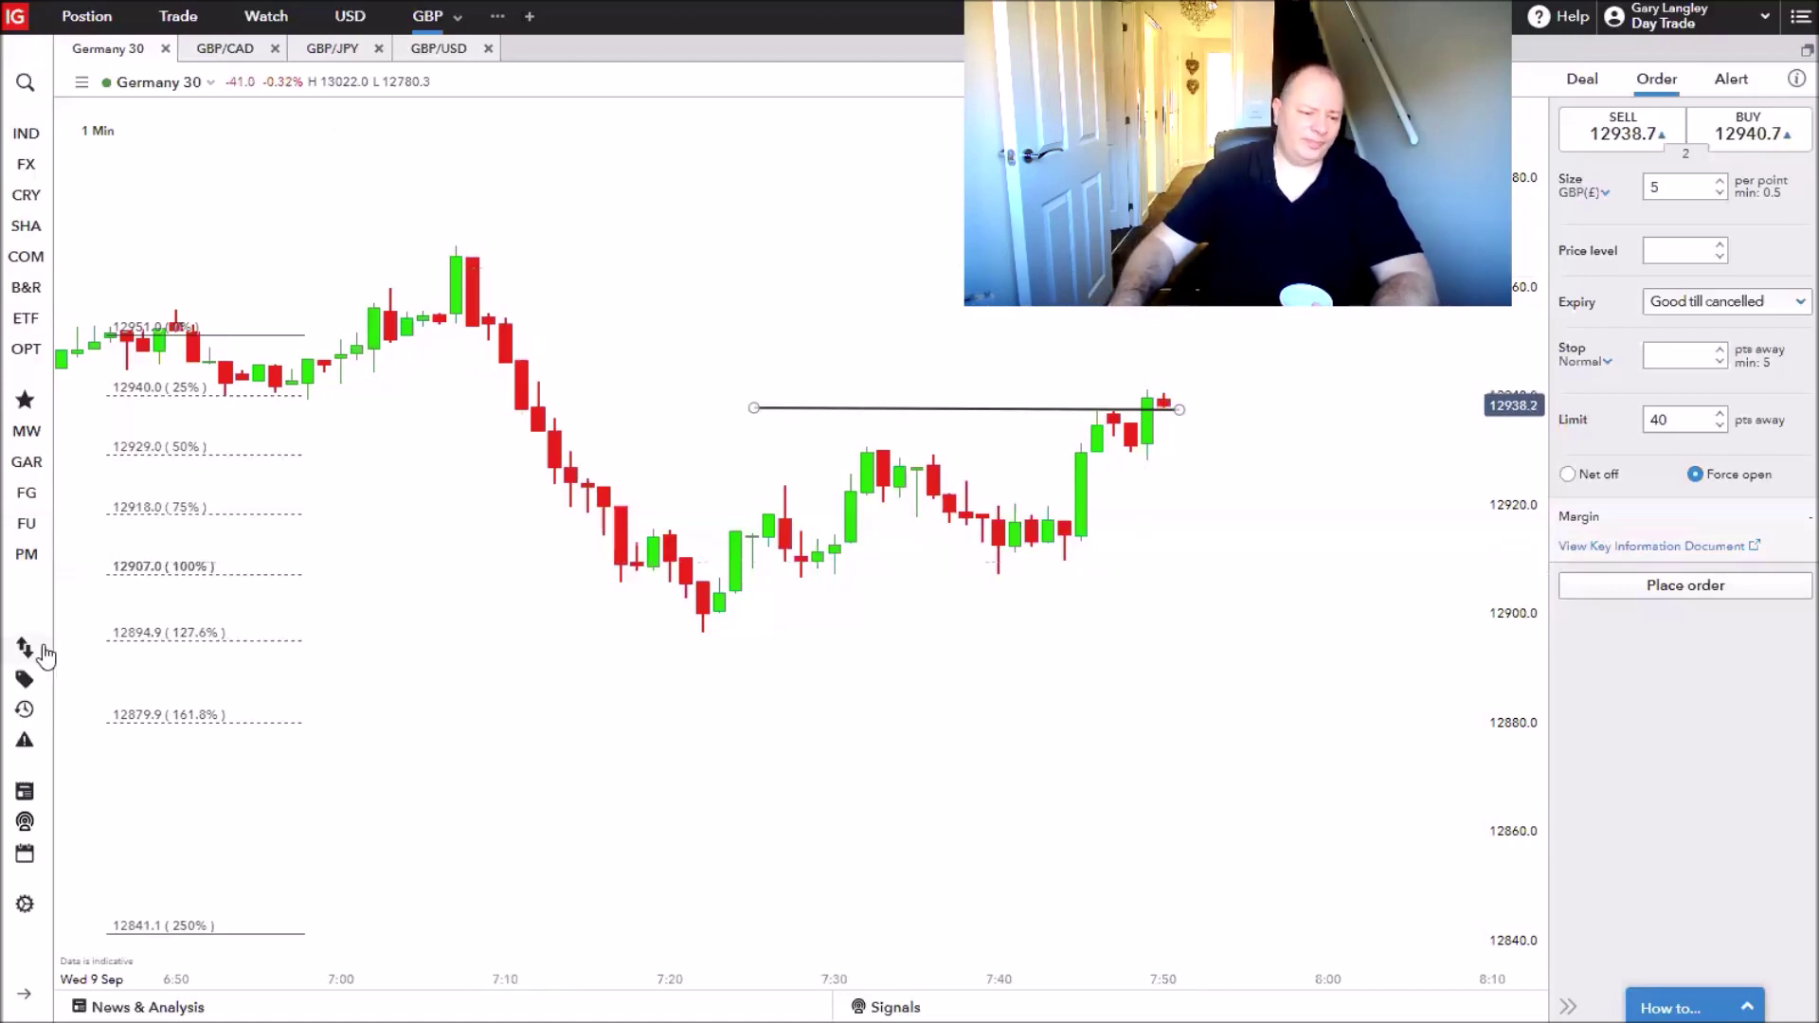
Open the History panel from the left sidebar to see trades closed in the last 24 hours.
click(24, 710)
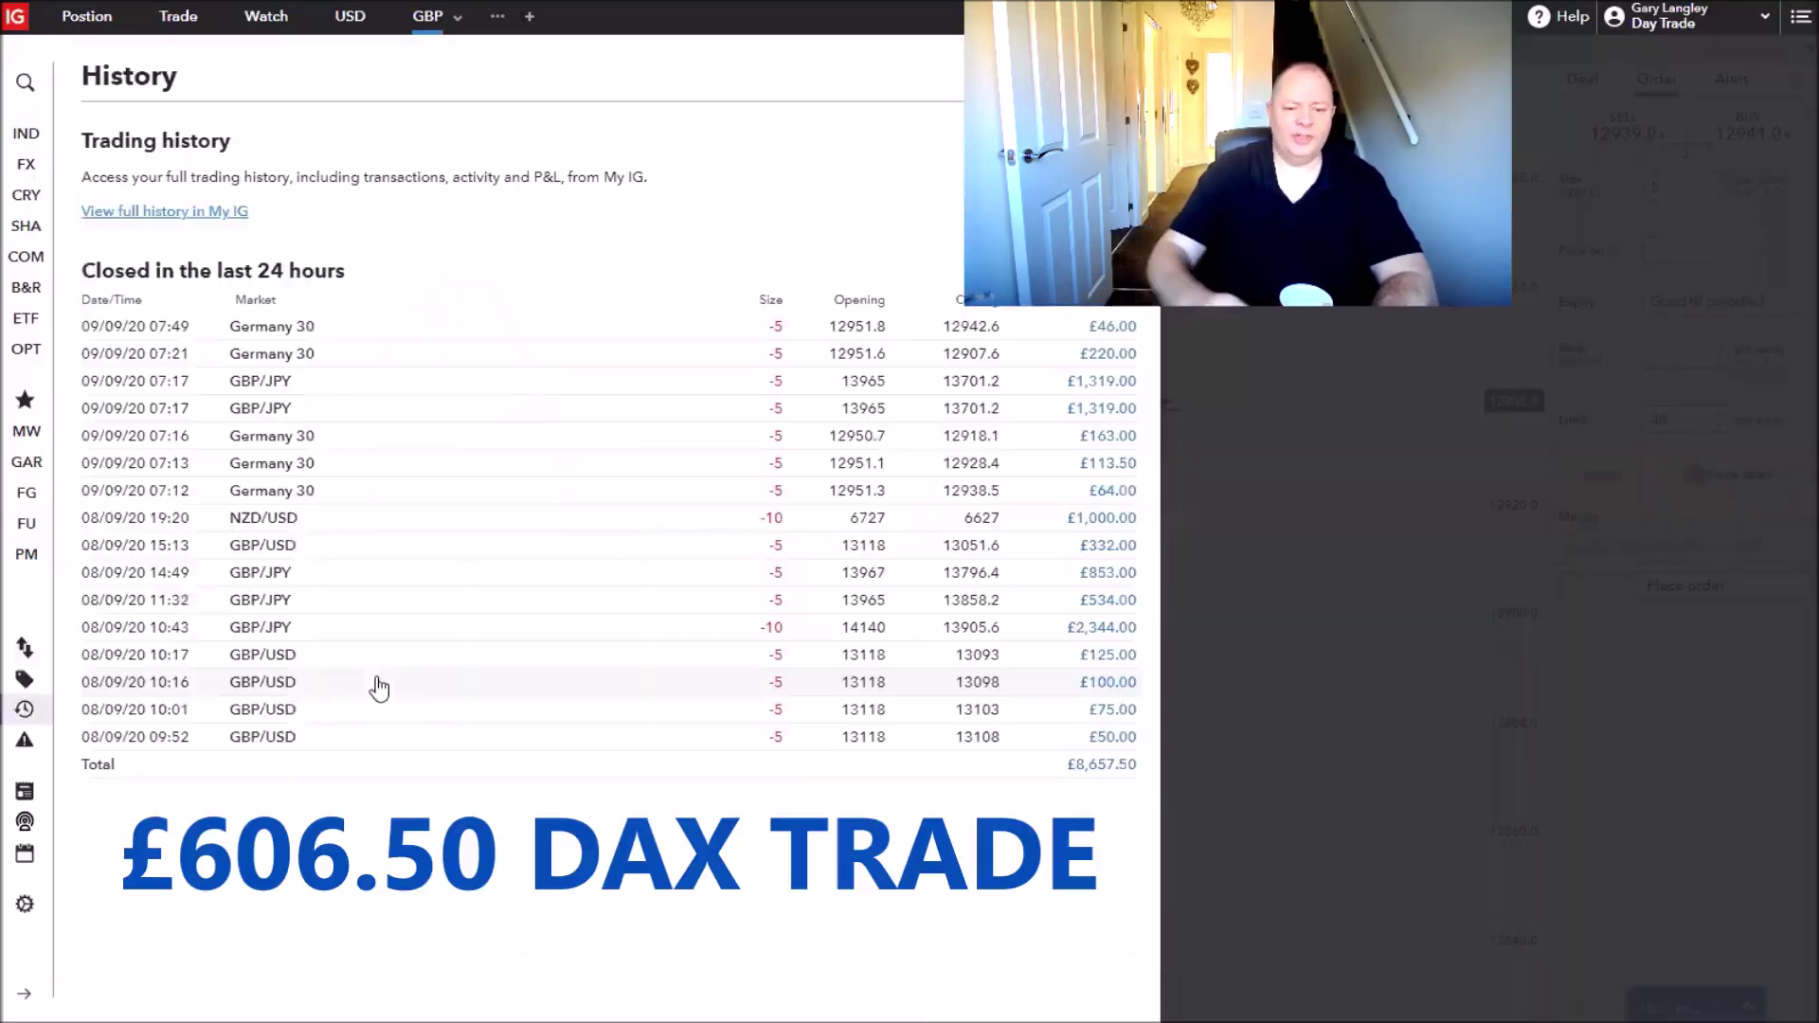